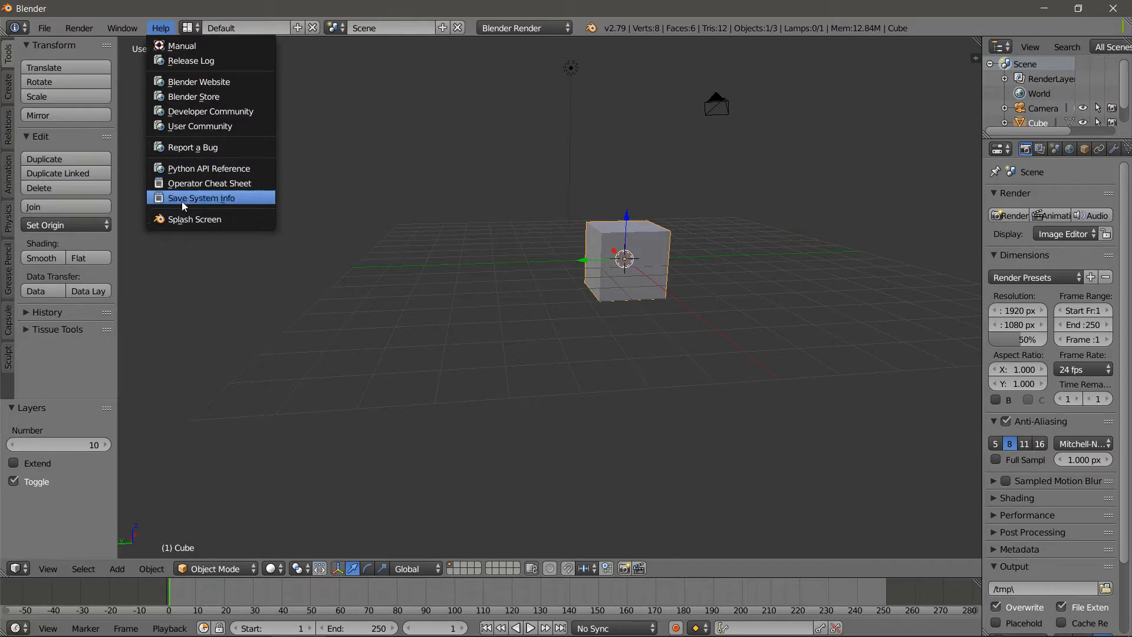
# Bring up the splash screen and dismiss it
pyautogui.click(186, 219)
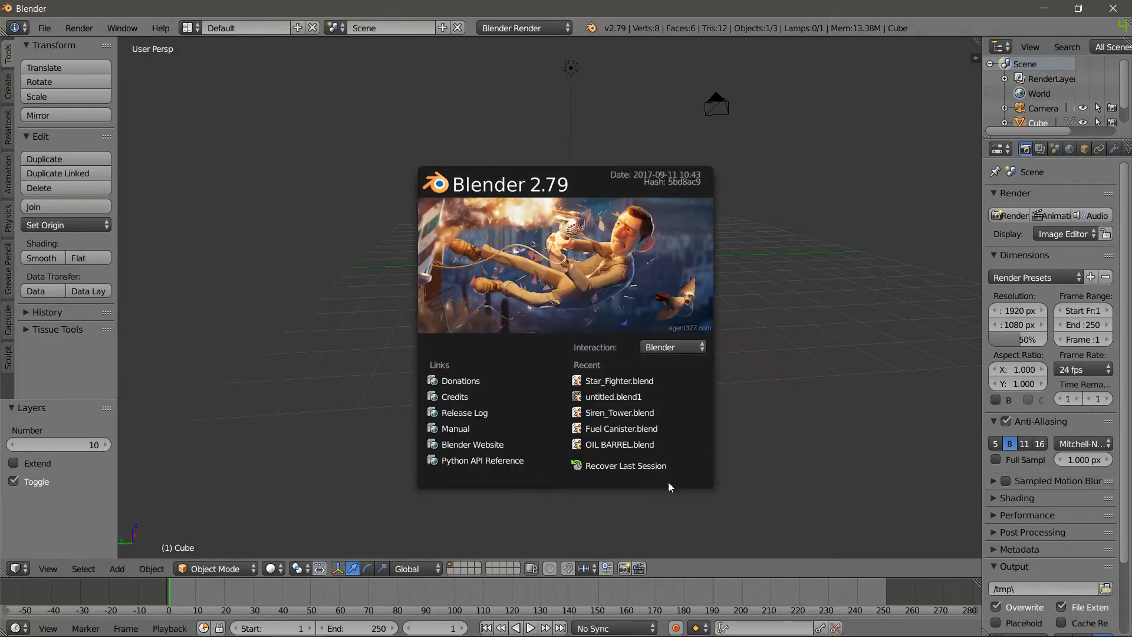
pyautogui.click(814, 326)
# Move the default cube about 5.7 units along the X axis
pyautogui.scroll(3, 634, 300)
pyautogui.moveTo(633, 307); pyautogui.dragTo(802, 350, button='middle')
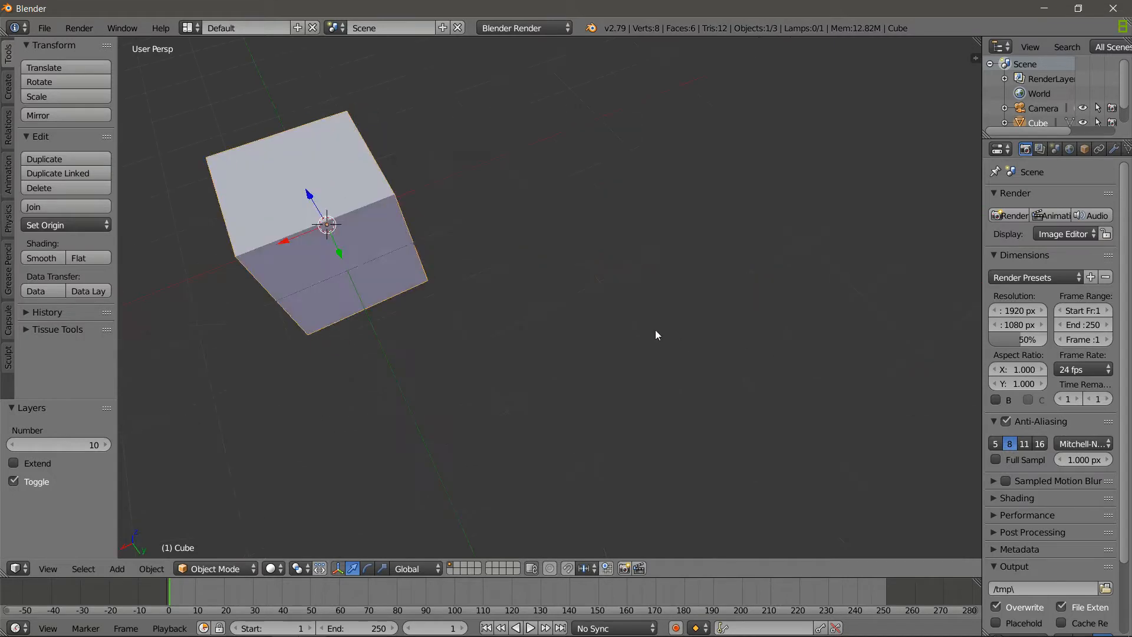
pyautogui.moveTo(552, 266); pyautogui.dragTo(678, 289, button='middle')
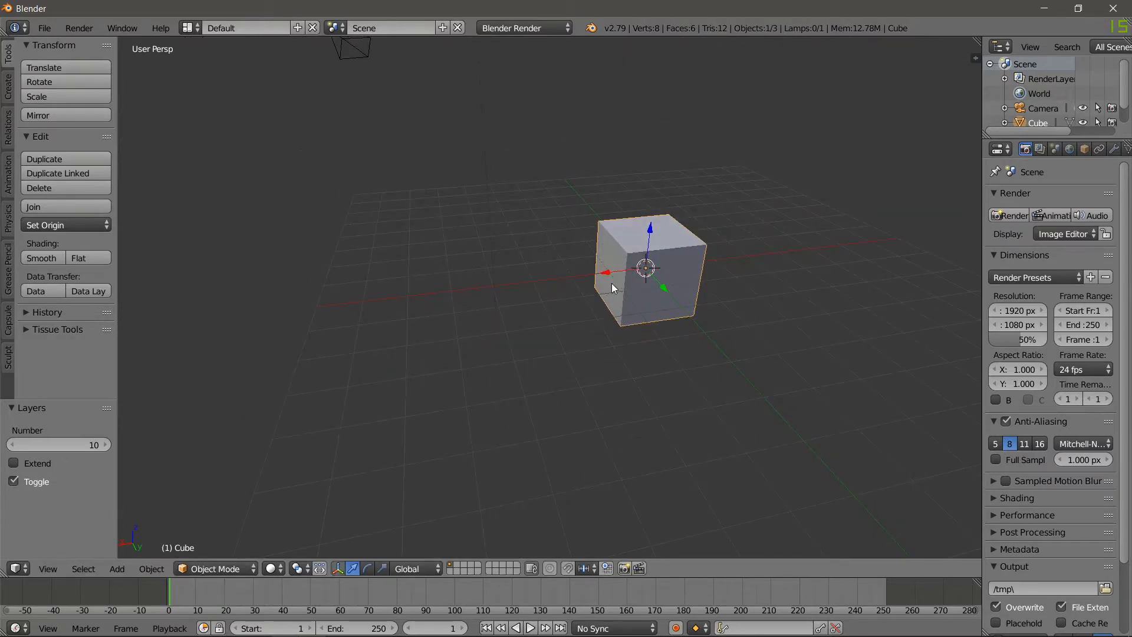
pyautogui.press('g')
pyautogui.press('x')
pyautogui.moveTo(437, 291); pyautogui.dragTo(379, 299)
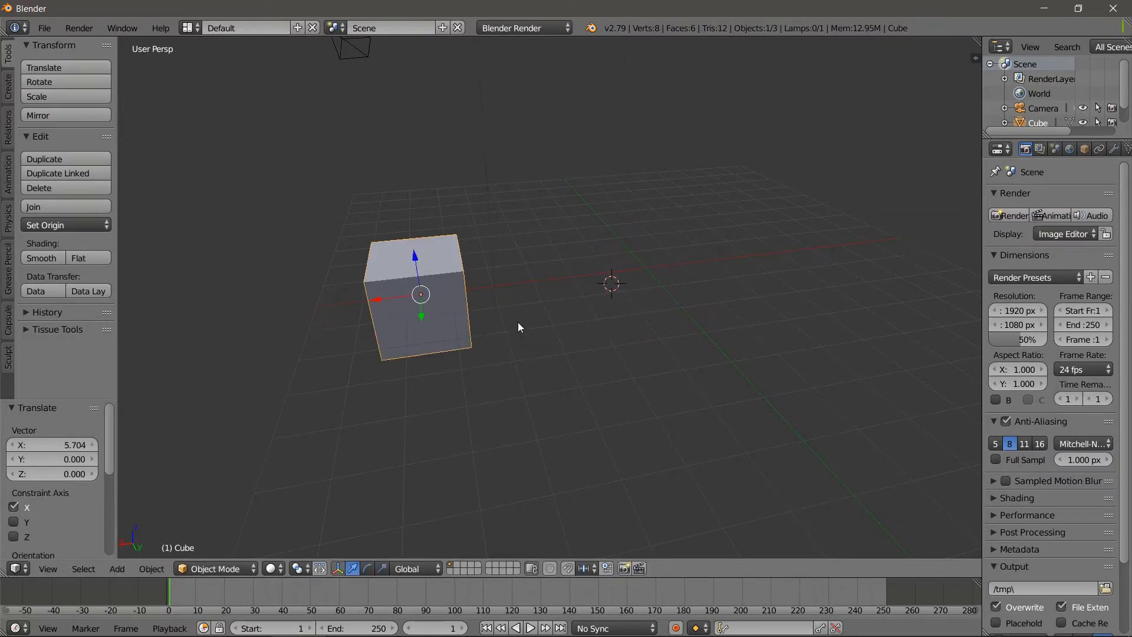
# Select the lamp, the camera and finally the cube, one after another
pyautogui.scroll(-3, 608, 246)
pyautogui.rightClick(522, 189)
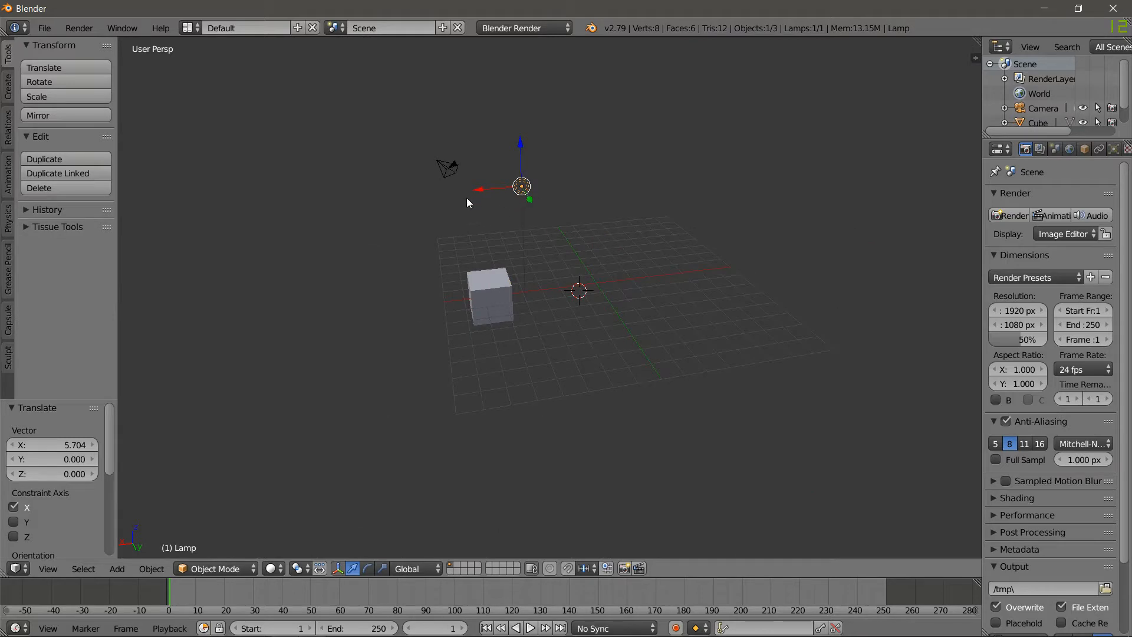
pyautogui.rightClick(453, 170)
pyautogui.rightClick(483, 282)
pyautogui.press('KP_Decimal')
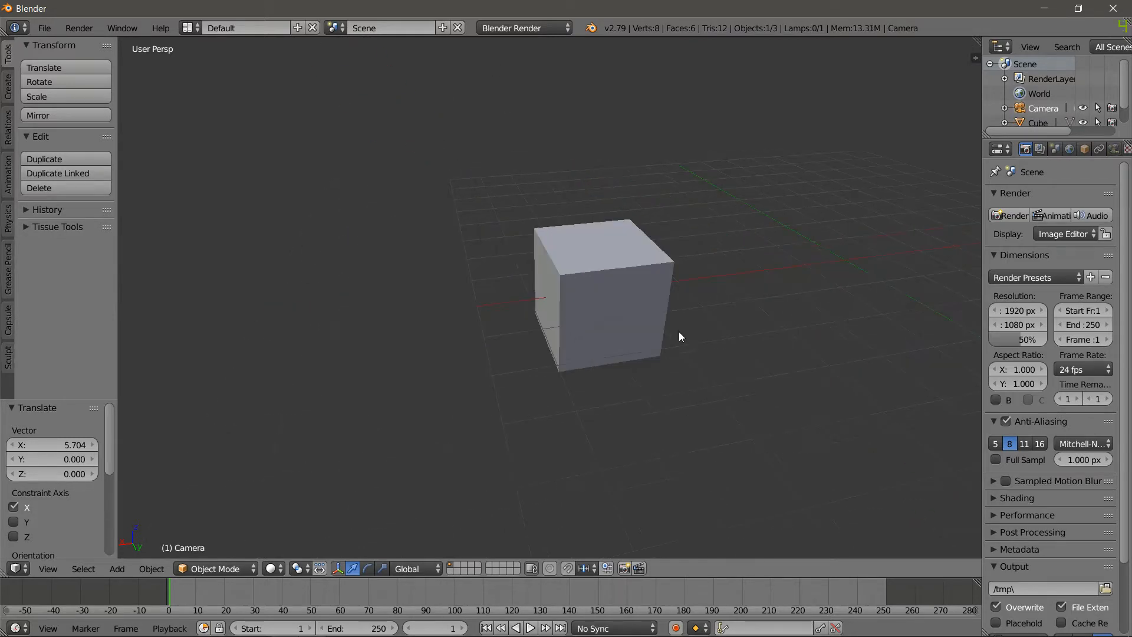
pyautogui.scroll(-5, 613, 322)
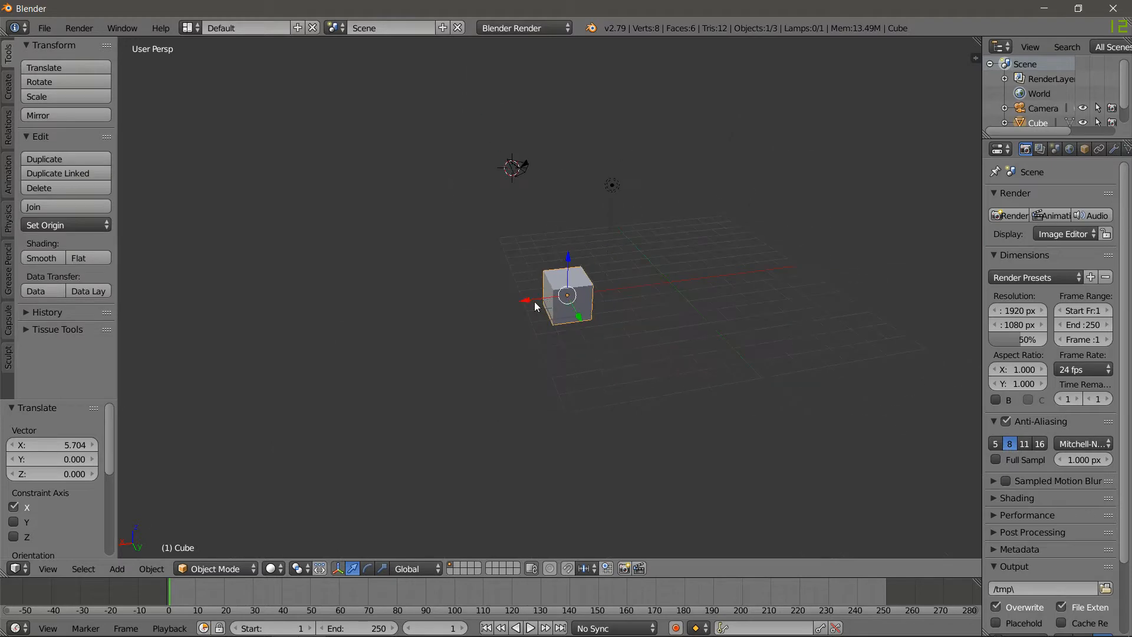
# Move the cube back toward the grid's centre, about -6.3 units along the X axis
pyautogui.press('g')
pyautogui.press('x')
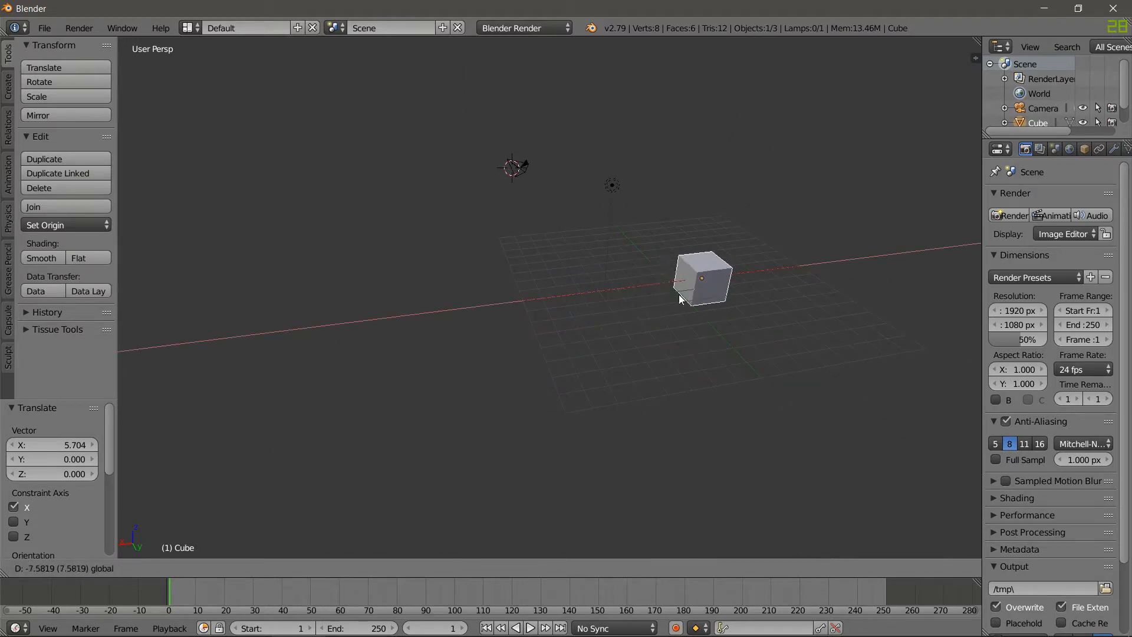
pyautogui.moveTo(678, 295); pyautogui.dragTo(656, 300)
# Orbit the 3D view around the cube to examine it from several sides
pyautogui.moveTo(766, 444); pyautogui.dragTo(726, 425, button='middle')
pyautogui.scroll(5, 647, 427)
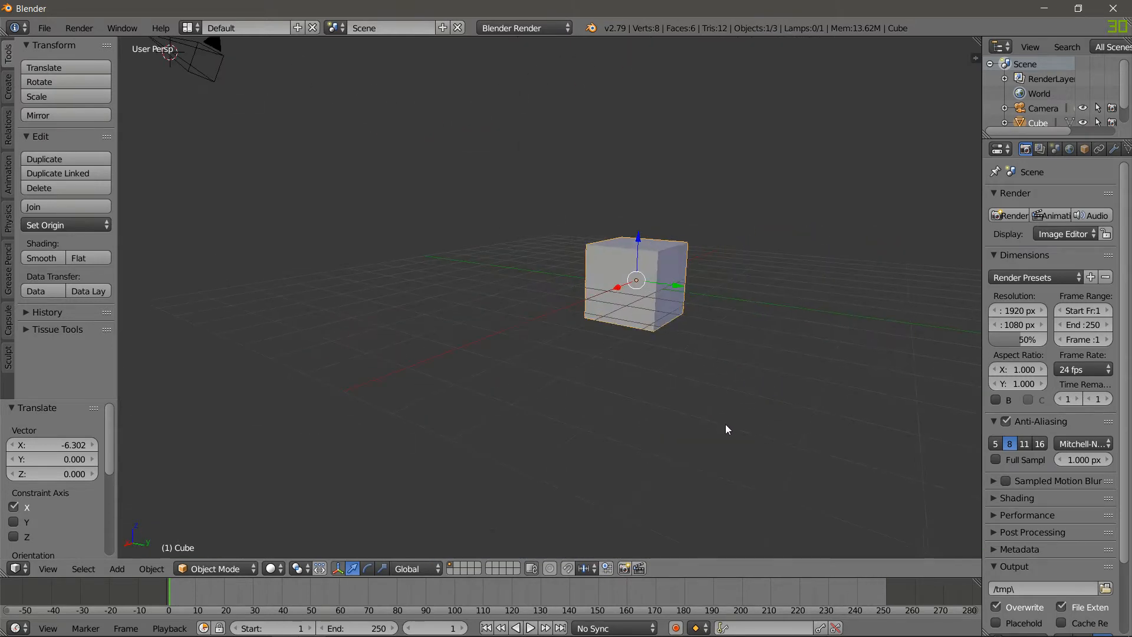
pyautogui.moveTo(756, 378); pyautogui.dragTo(683, 440, button='middle')
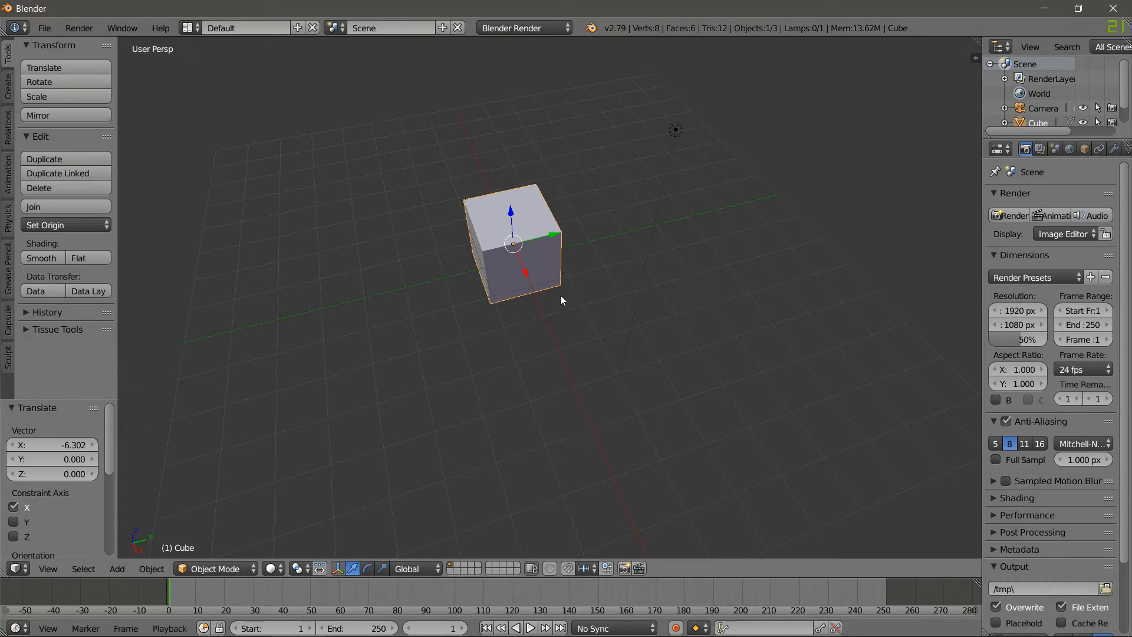
pyautogui.moveTo(561, 299); pyautogui.dragTo(629, 288, button='middle')
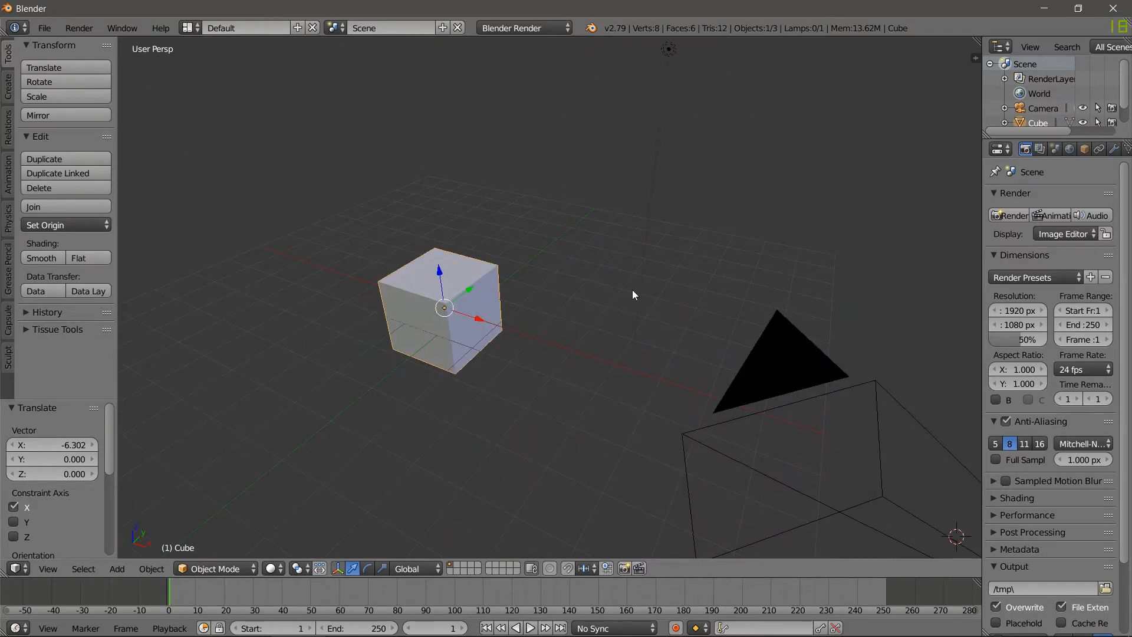
pyautogui.moveTo(633, 294); pyautogui.dragTo(738, 322, button='middle')
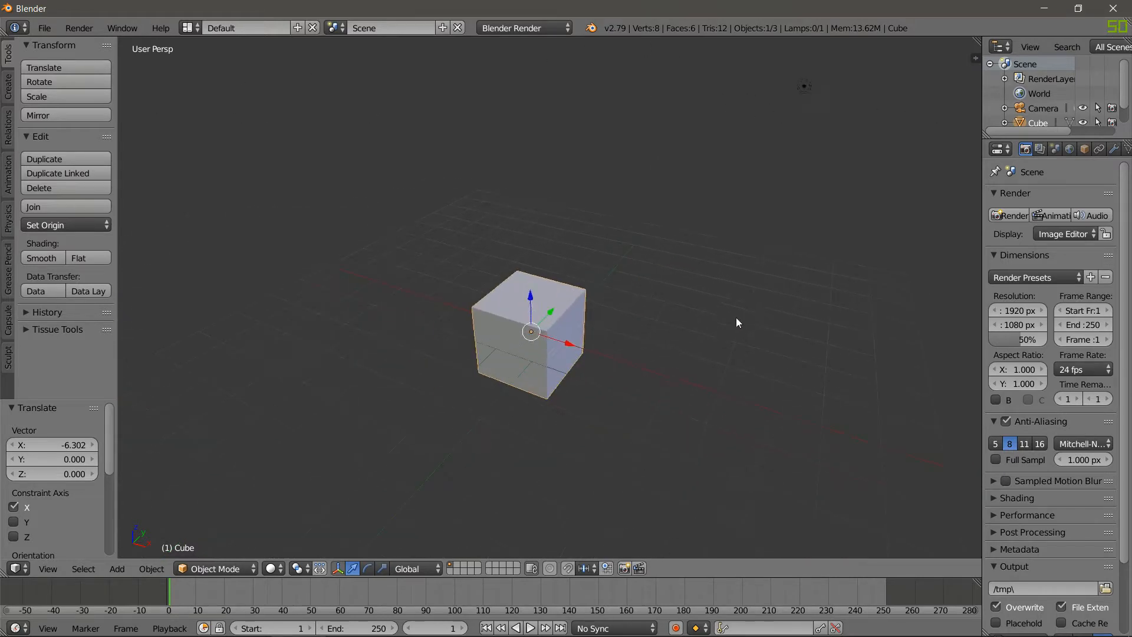
# Zoom the 3D view in and out repeatedly to see the cube from near and far
pyautogui.scroll(-6, 597, 351)
pyautogui.scroll(10, 600, 312)
pyautogui.scroll(-12, 651, 222)
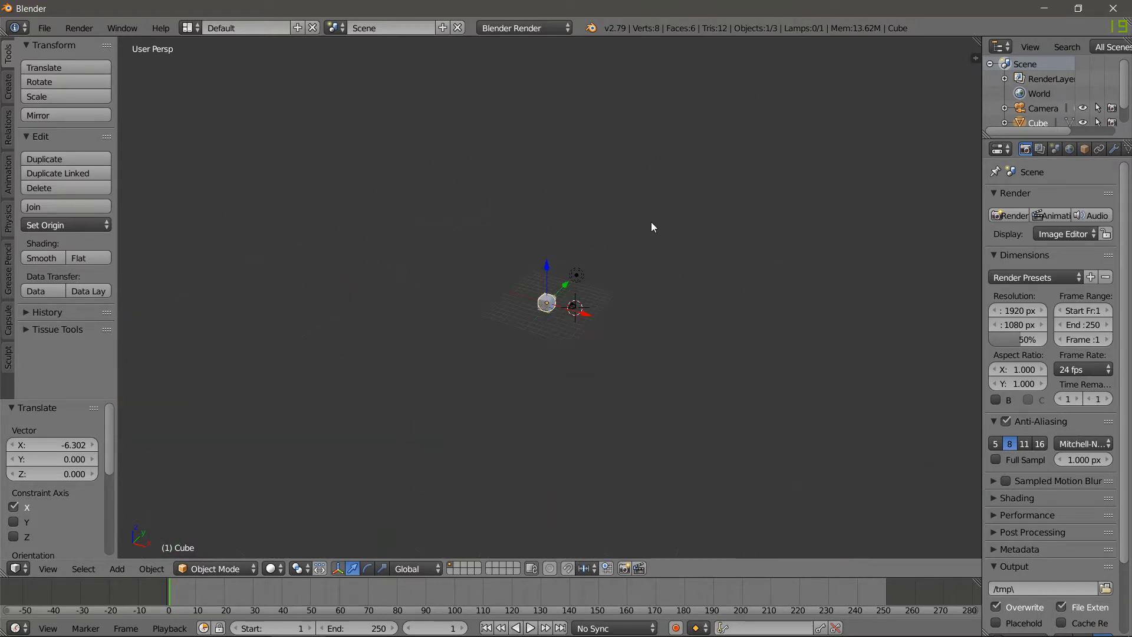
pyautogui.scroll(10, 655, 230)
pyautogui.scroll(-4, 662, 223)
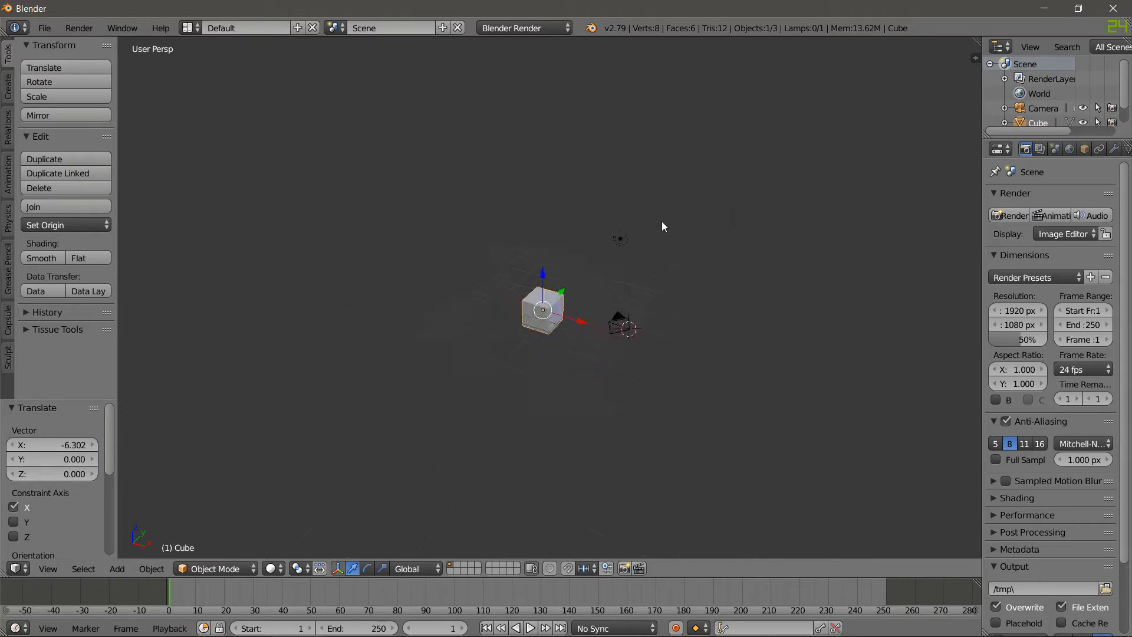
pyautogui.scroll(5, 661, 222)
pyautogui.scroll(-8, 674, 190)
pyautogui.scroll(12, 689, 281)
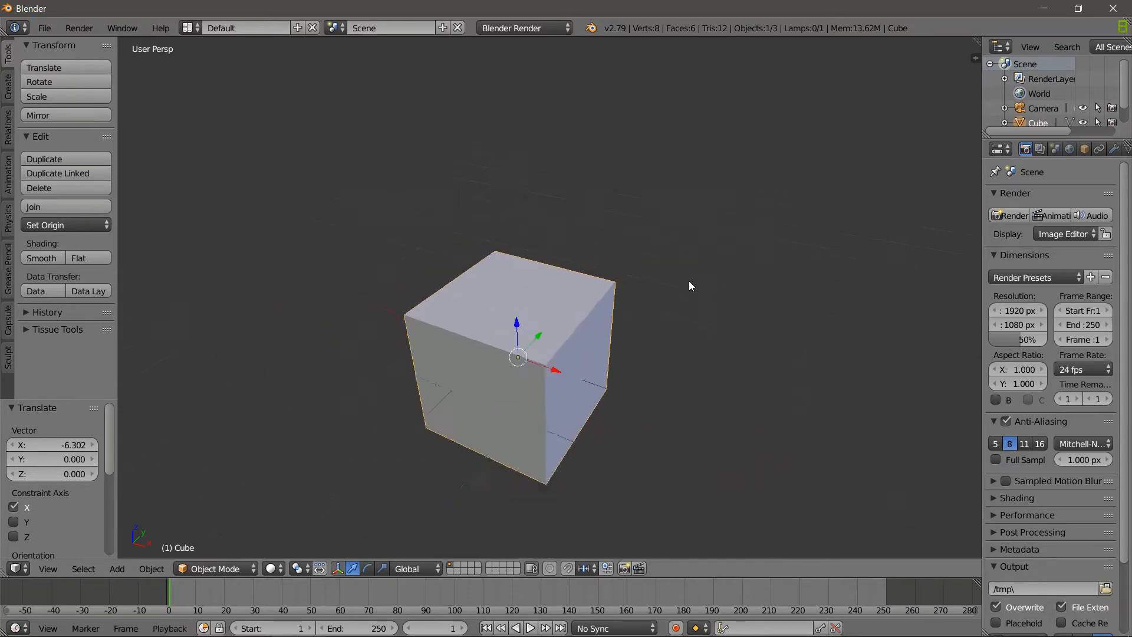
pyautogui.scroll(-6, 689, 282)
pyautogui.scroll(5, 454, 379)
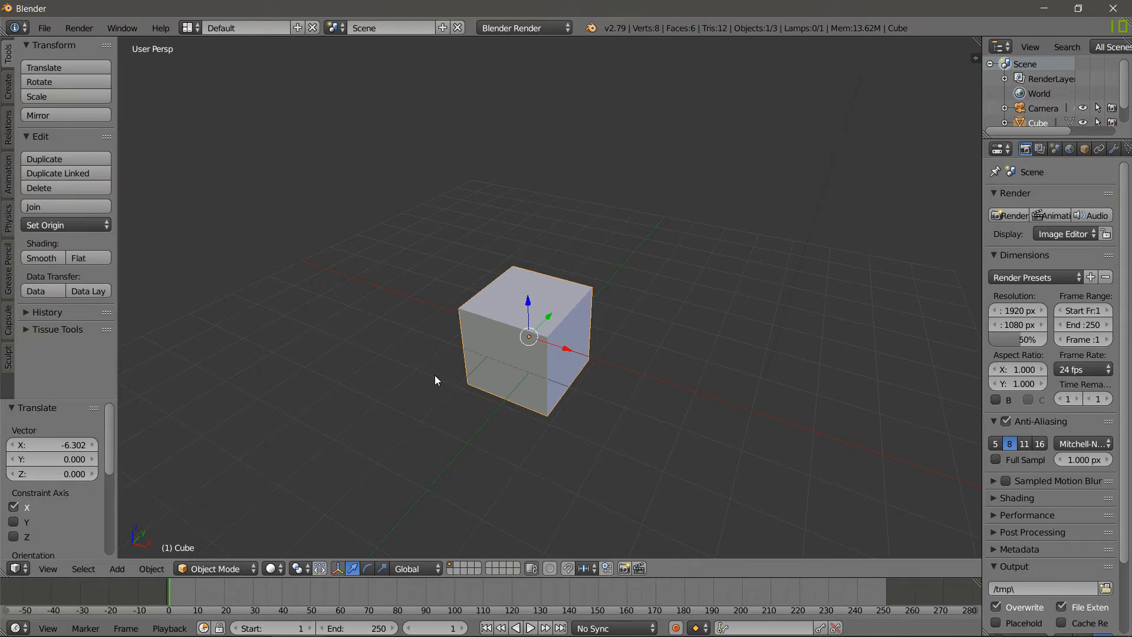
# Use walk navigation to travel through and around the cube, moving forward, backward, sideways, up and down, and keep the resulting viewpoint
pyautogui.hotkey('shift', 'f')
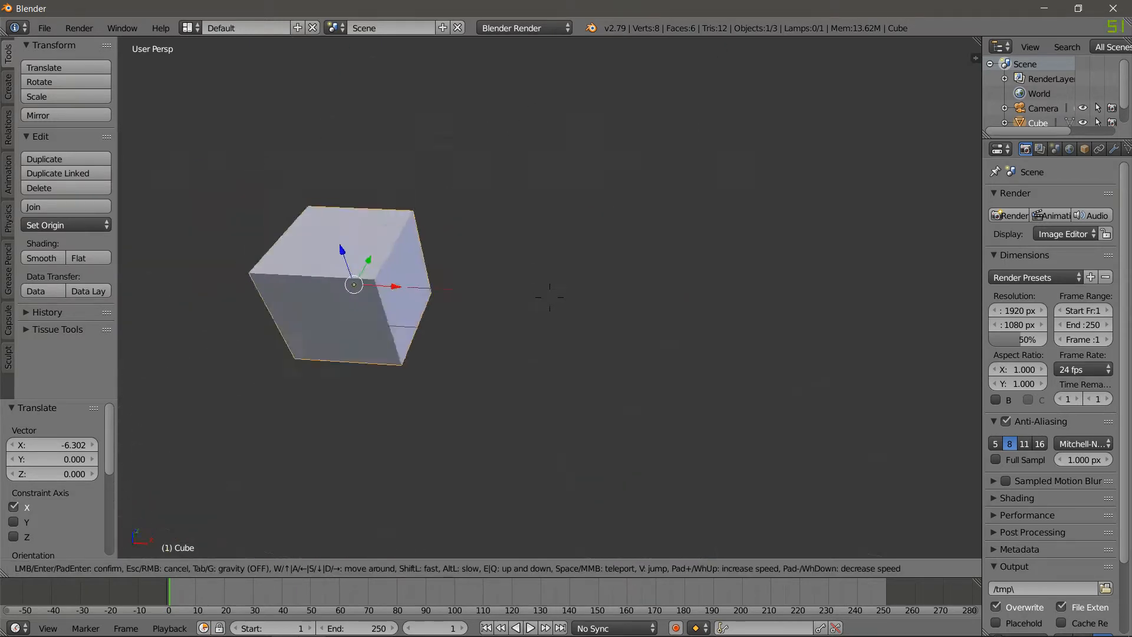
pyautogui.press('w')
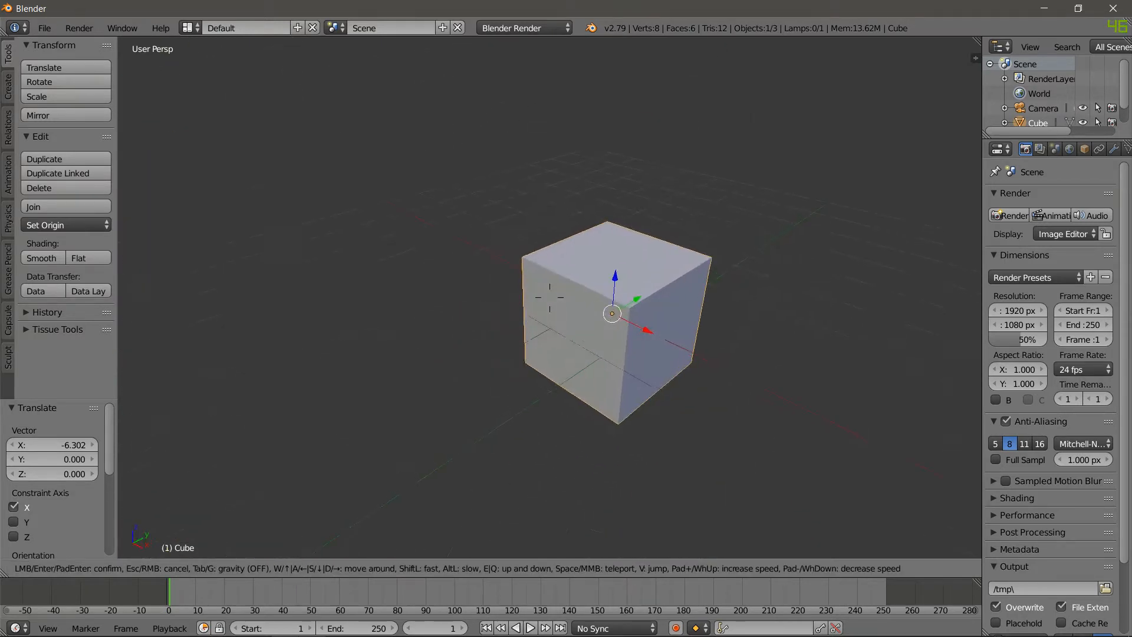
pyautogui.press('w')
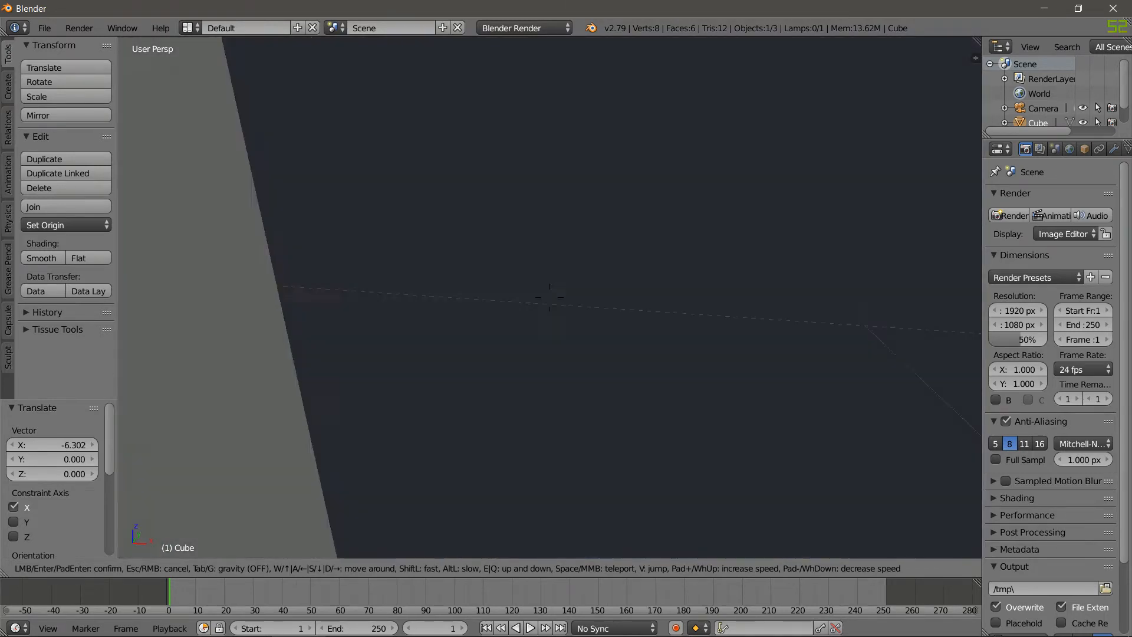
pyautogui.press('w')
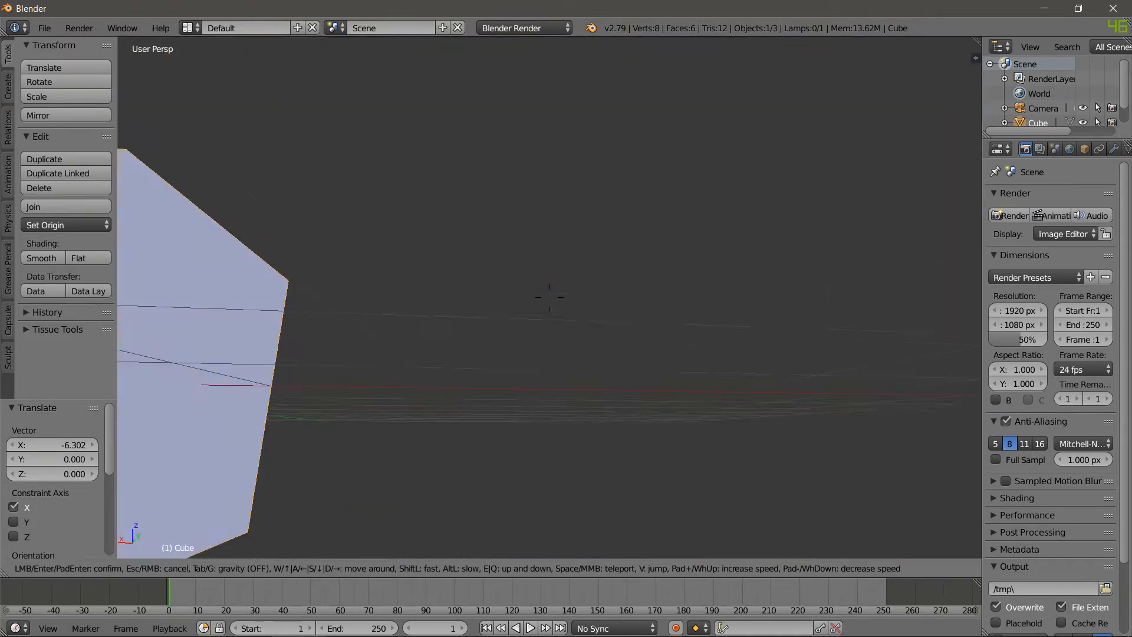
pyautogui.press('d')
pyautogui.press('e')
pyautogui.press('a')
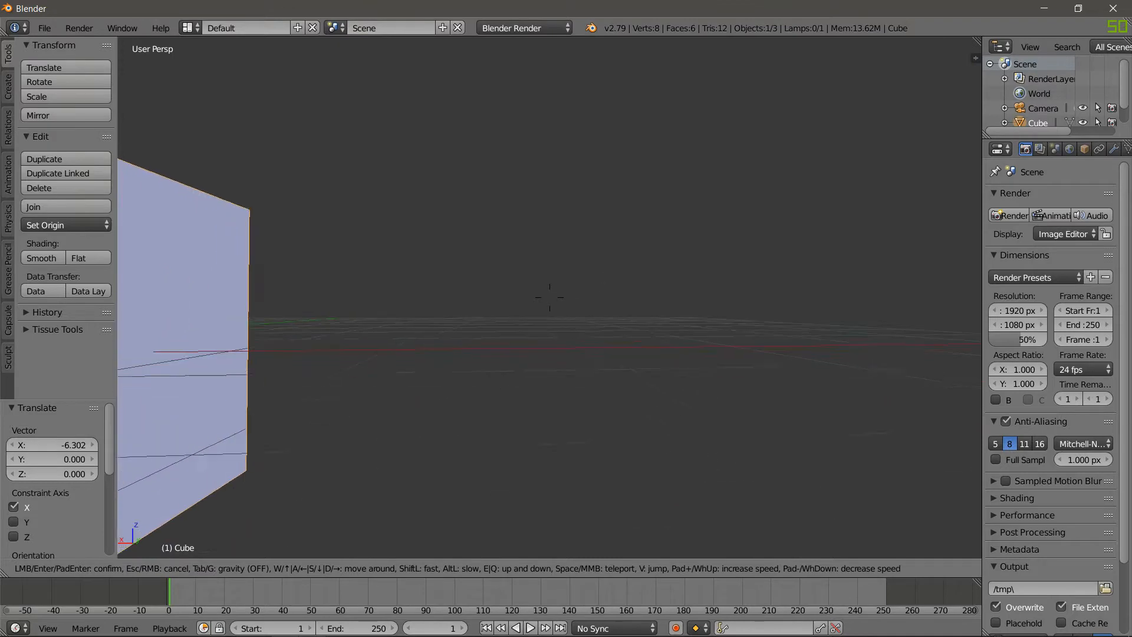
pyautogui.press('a')
pyautogui.press('s')
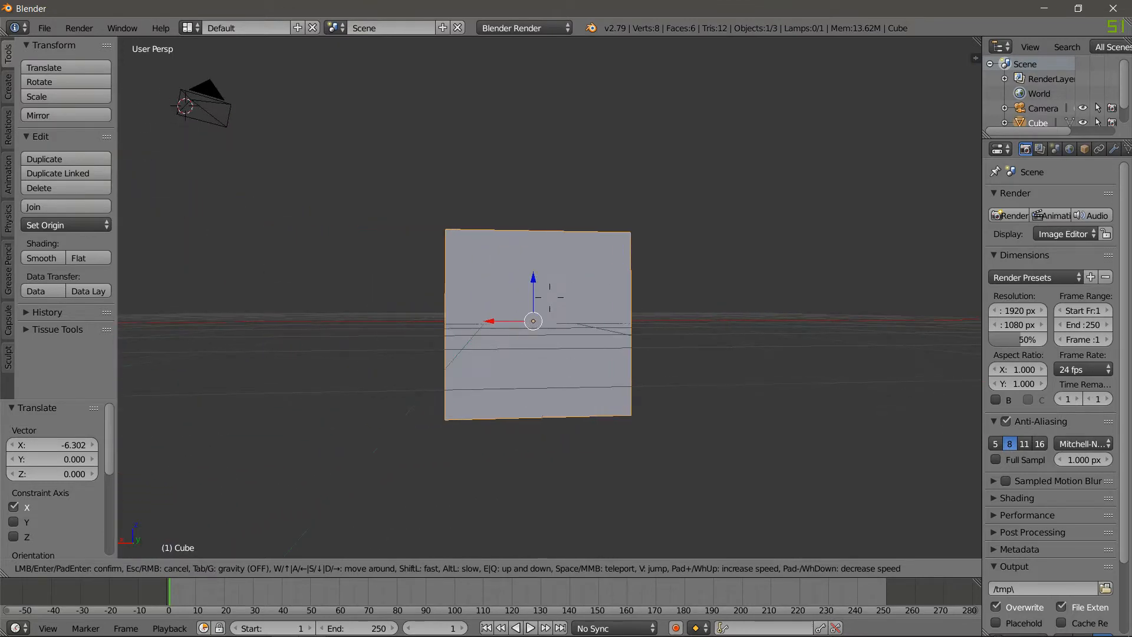
pyautogui.press('a')
pyautogui.press('d')
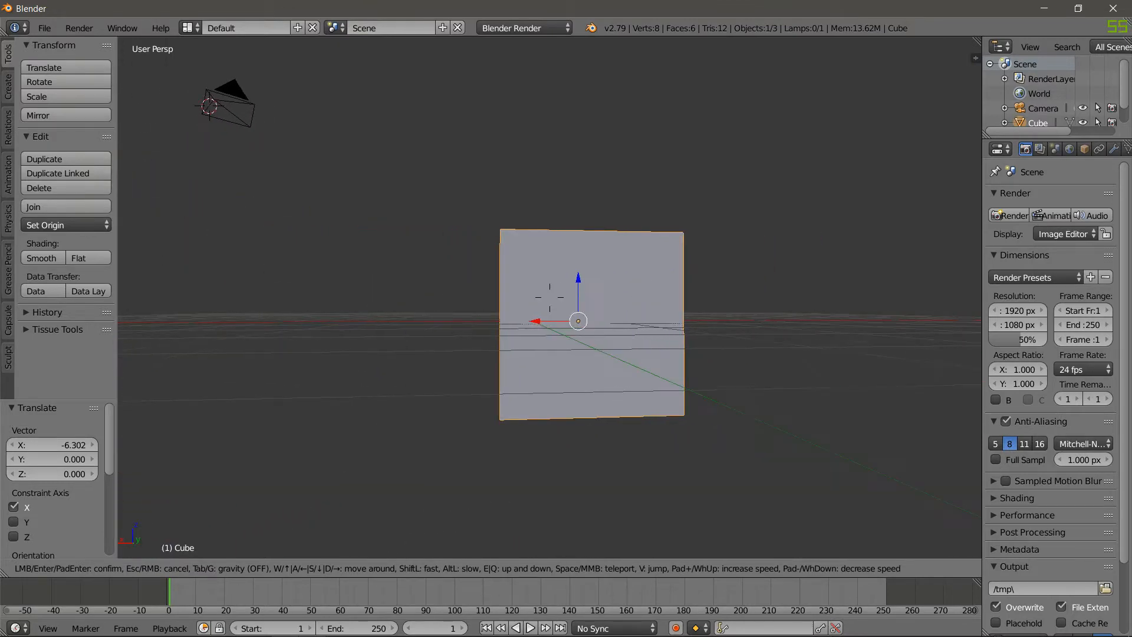
pyautogui.press('d')
pyautogui.press('a')
pyautogui.press('w')
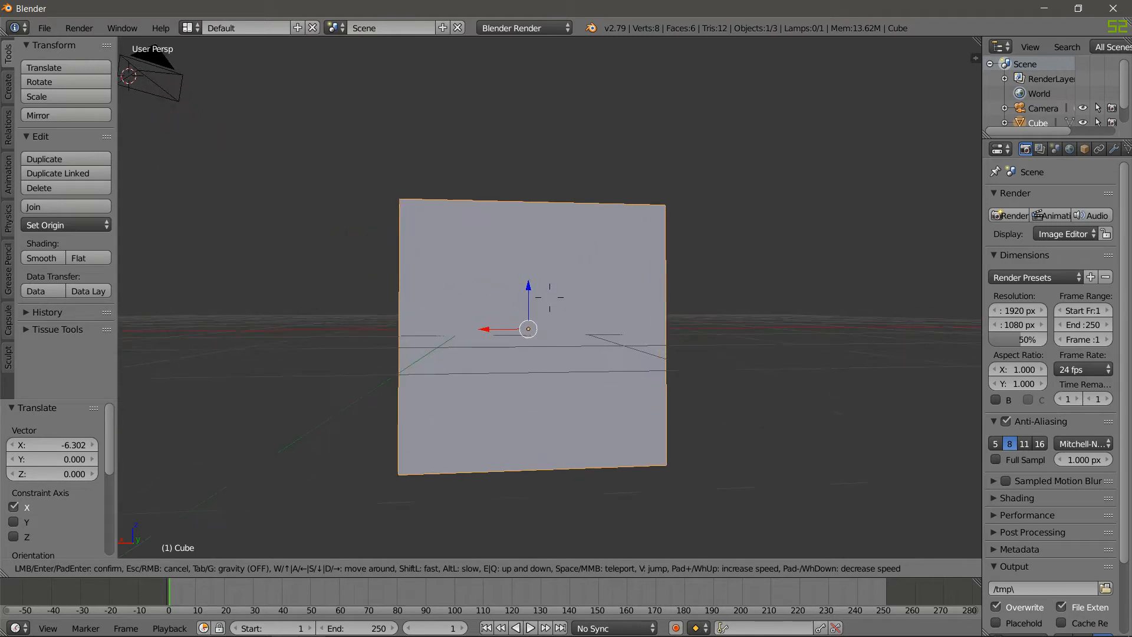
pyautogui.press('q')
pyautogui.press('e')
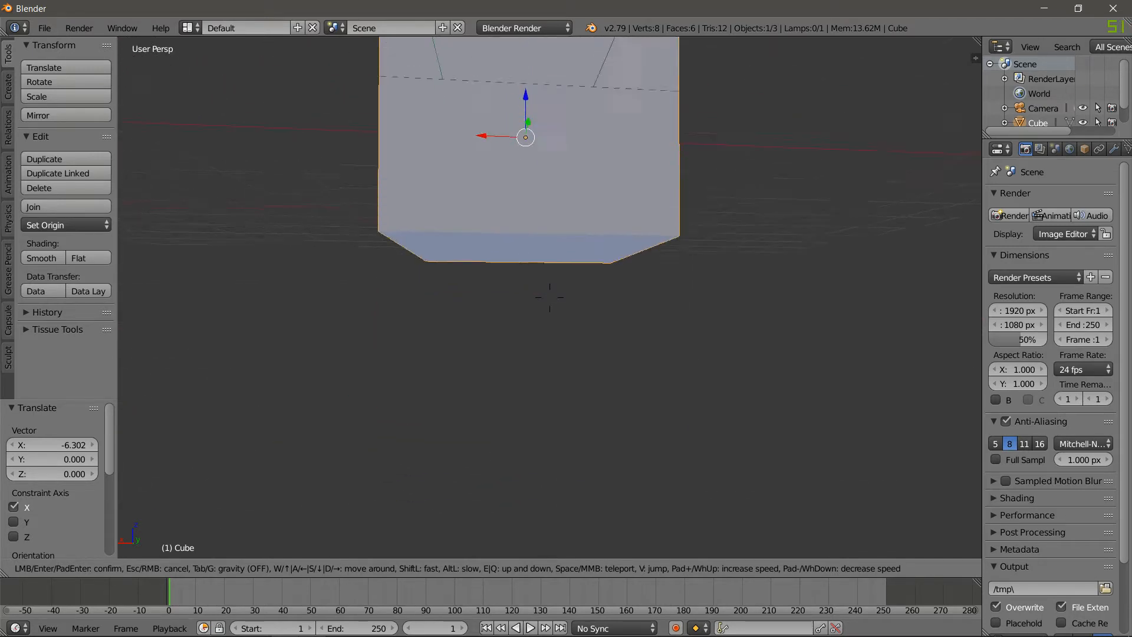
pyautogui.press('e')
pyautogui.click(546, 301)
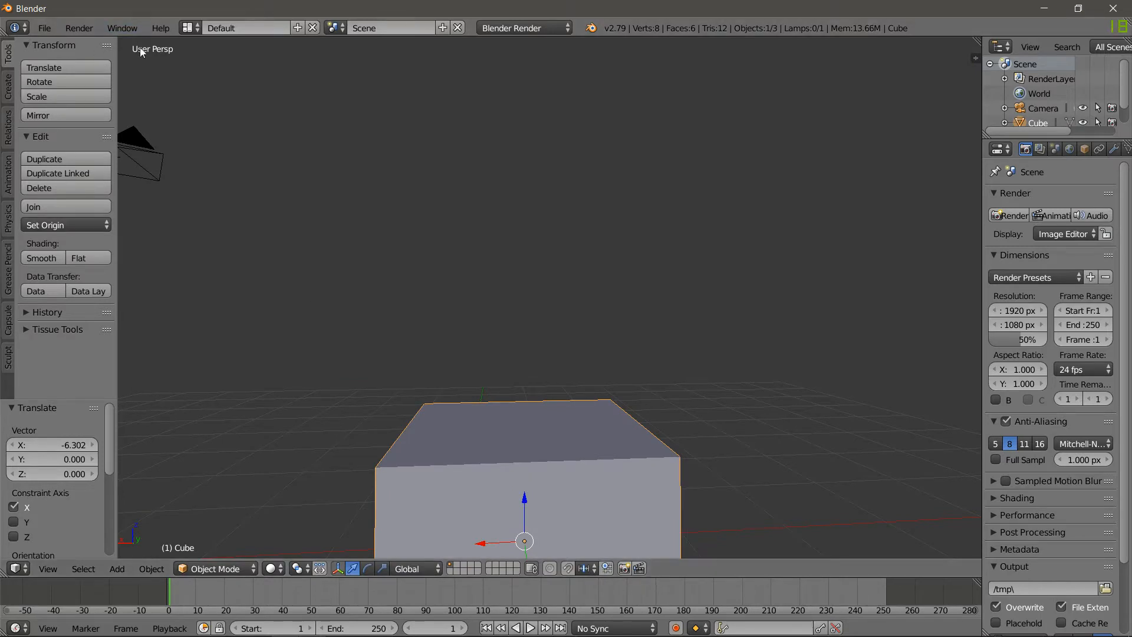
# Switch the 3D view from perspective to orthographic projection and view the cube from a different angle
pyautogui.press('Home')
pyautogui.scroll(7, 627, 293)
pyautogui.moveTo(626, 293); pyautogui.dragTo(706, 348, button='middle')
pyautogui.scroll(-4, 703, 294)
pyautogui.scroll(6, 706, 349)
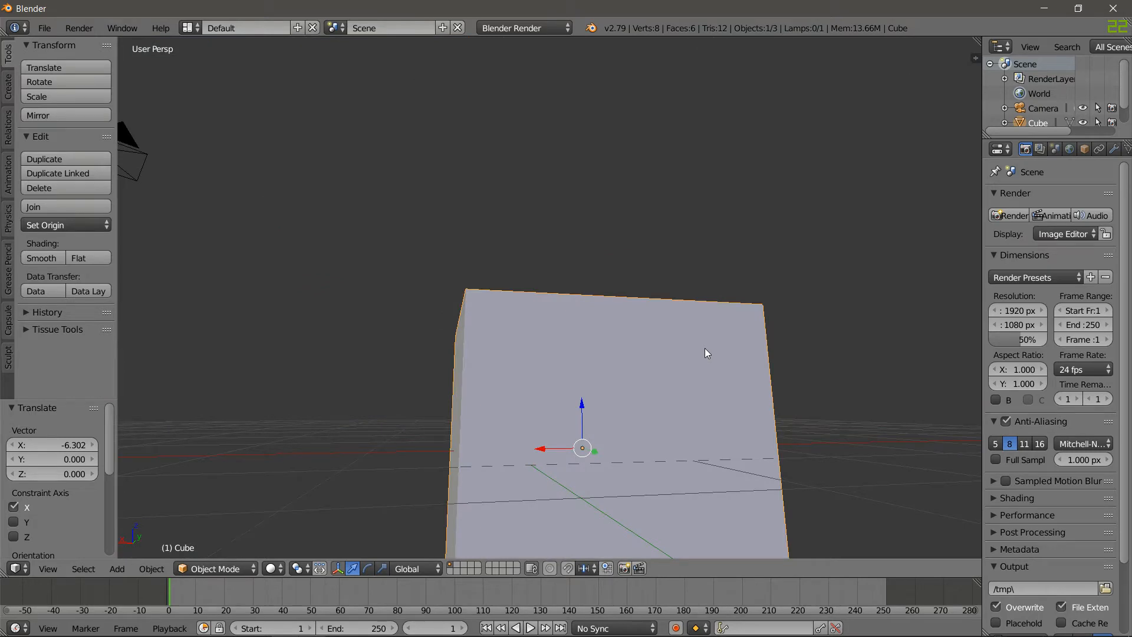
pyautogui.press('KP_5')
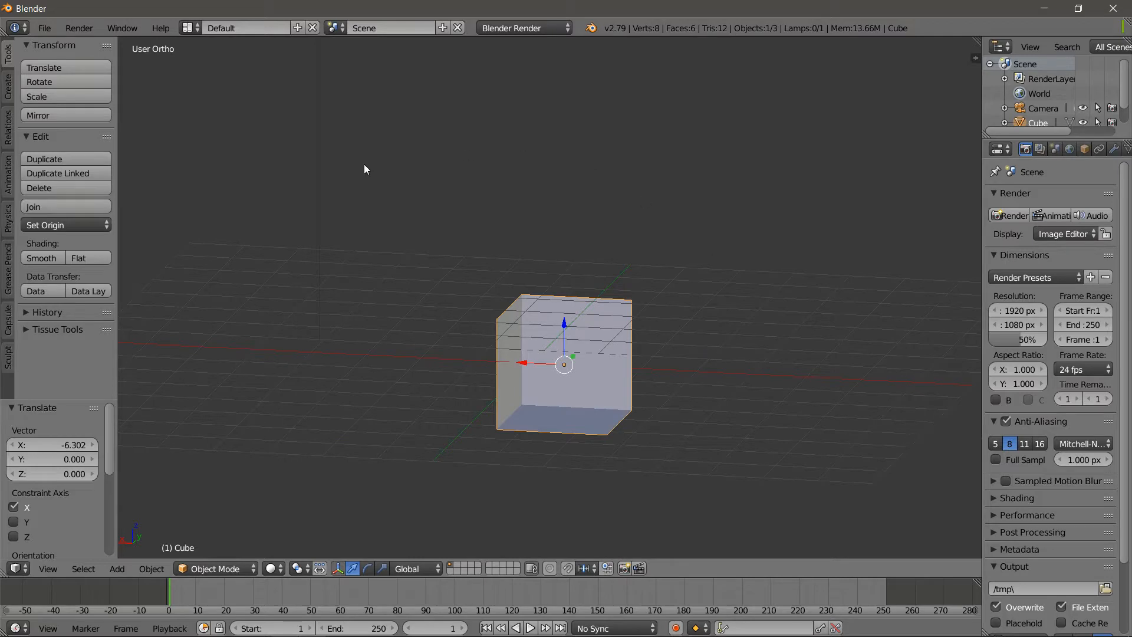
pyautogui.moveTo(365, 170); pyautogui.dragTo(304, 219, button='middle')
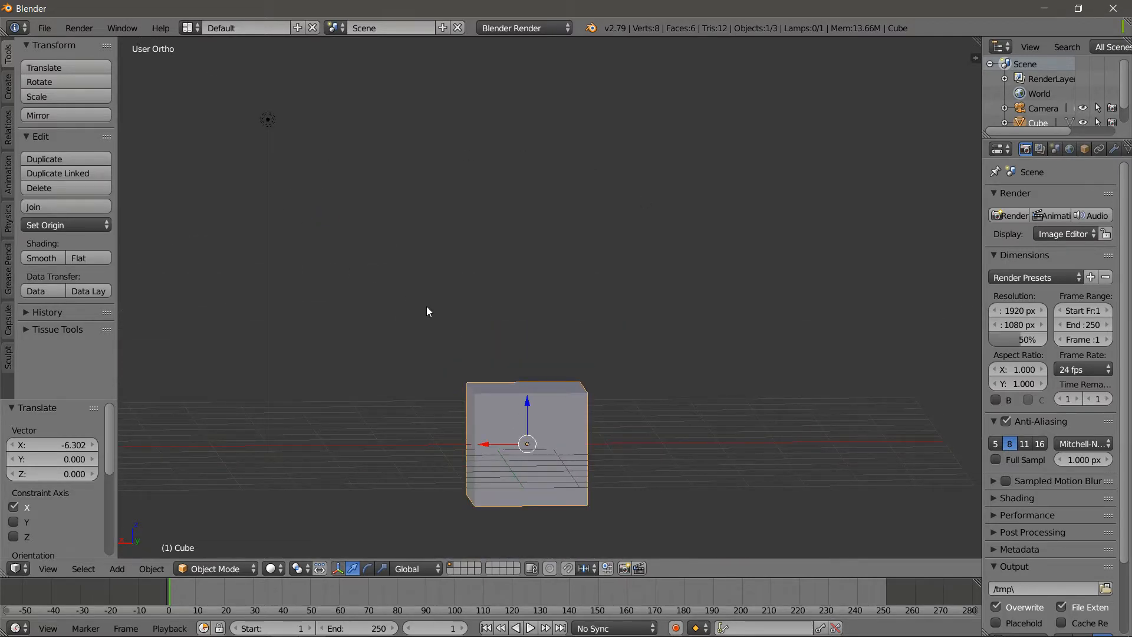
# Switch to the front orthographic view and move the cube about 0.66 units along the X axis
pyautogui.press('KP_1')
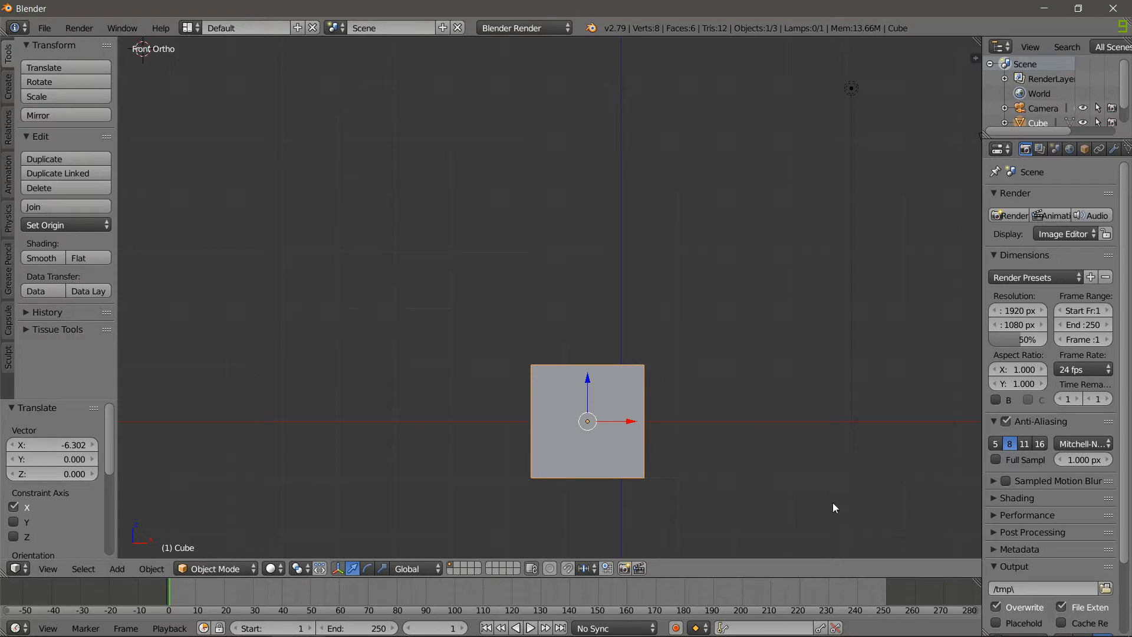
pyautogui.keyDown('shift'); pyautogui.moveTo(770, 313); pyautogui.dragTo(703, 221, button='middle'); pyautogui.keyUp('shift')
pyautogui.scroll(1, 678, 331)
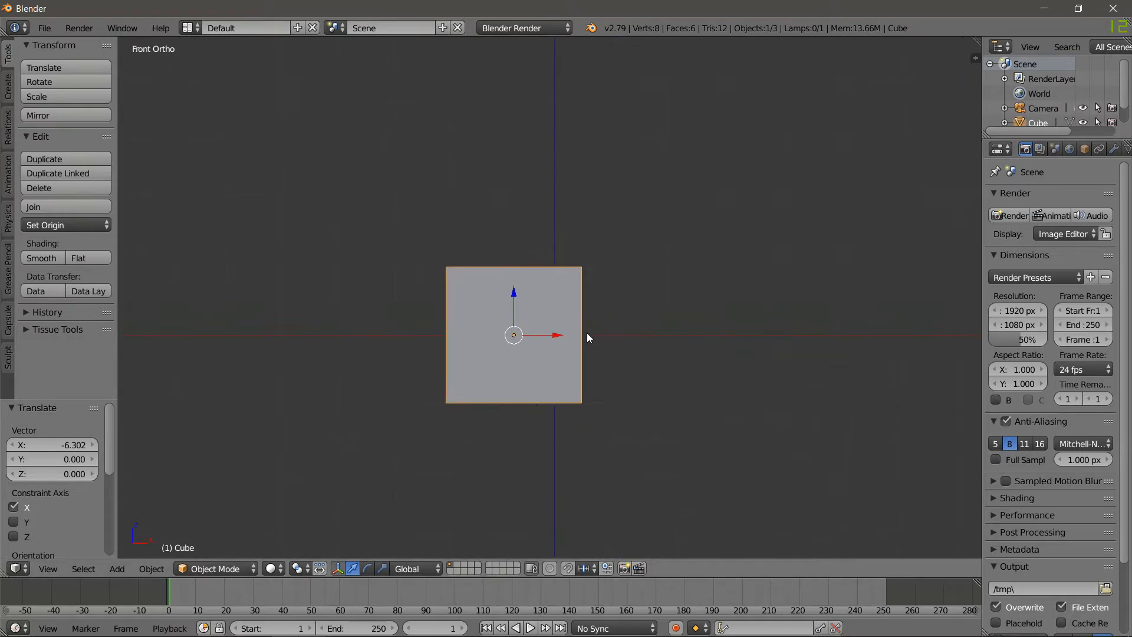
pyautogui.moveTo(554, 342); pyautogui.dragTo(599, 344)
# View the cube from the right, left and top in orthographic projection
pyautogui.press('KP_3')
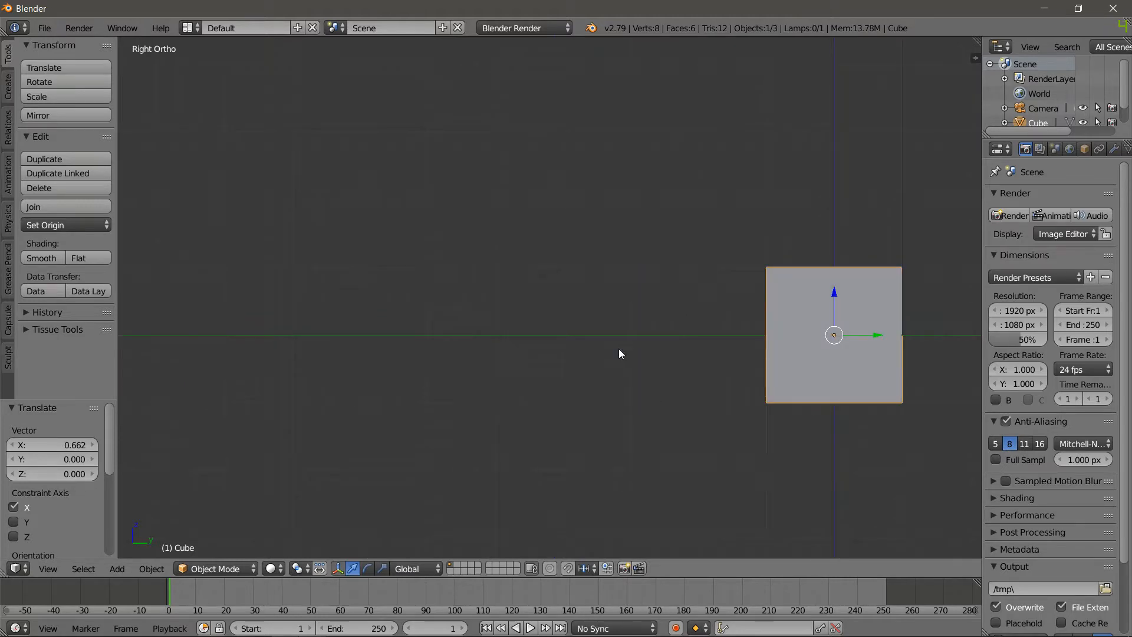
pyautogui.press('ctrl+KP_3')
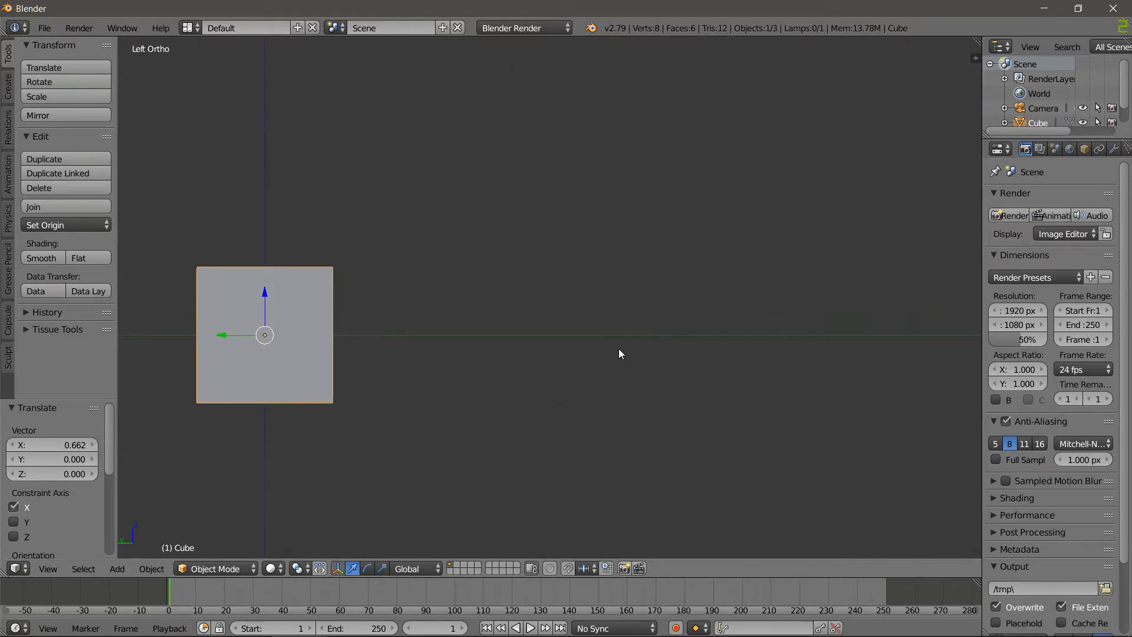
pyautogui.press('KP_7')
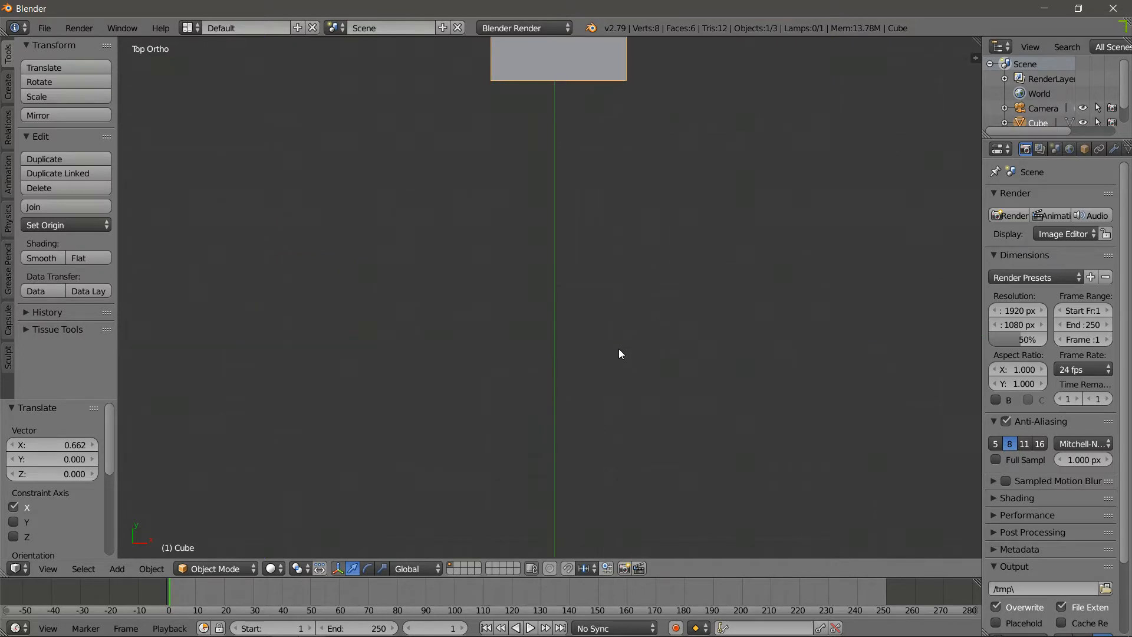
pyautogui.scroll(-3, 560, 235)
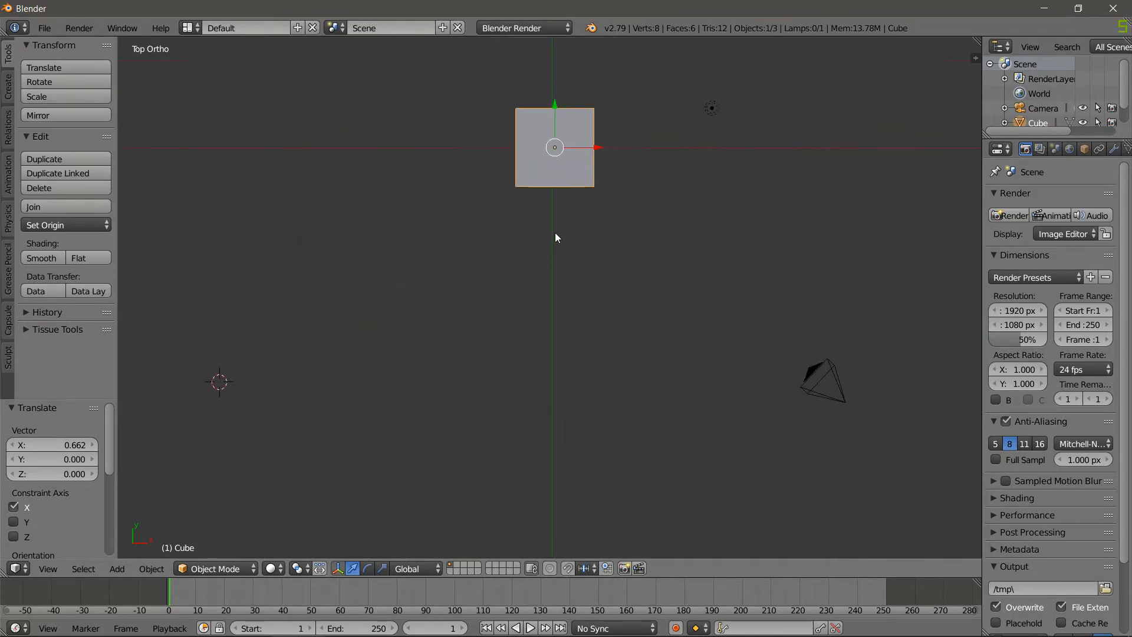
# View the cube from the front, back, right, left, top and bottom in orthographic projection
pyautogui.keyDown('shift'); pyautogui.moveTo(559, 235); pyautogui.dragTo(551, 337, button='middle'); pyautogui.keyUp('shift')
pyautogui.press('KP_4')
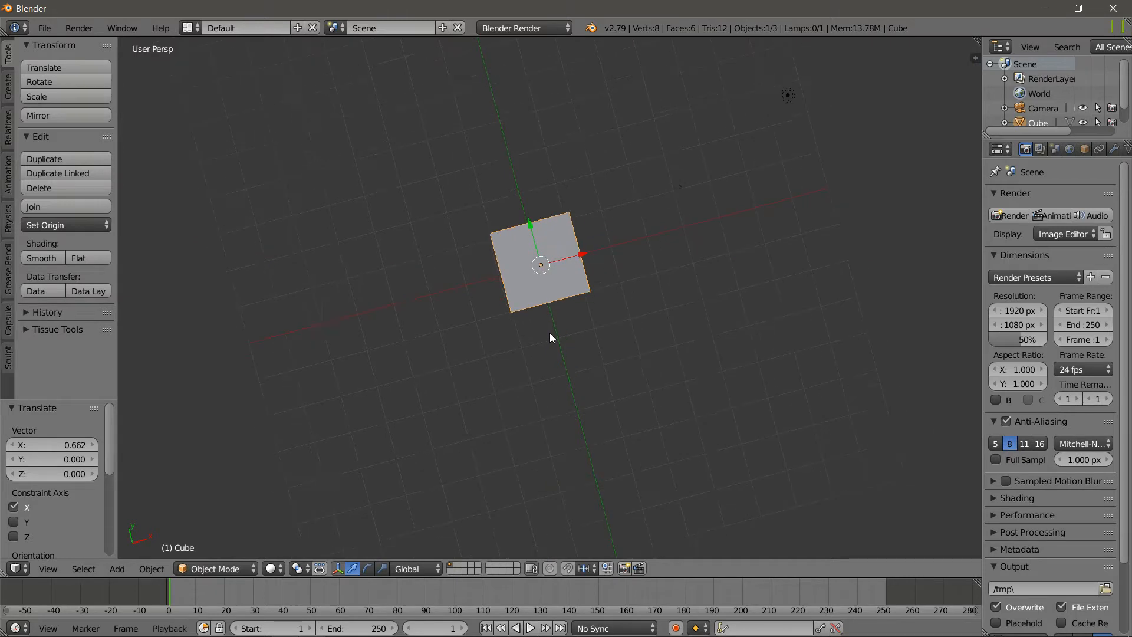
pyautogui.press('KP_6')
pyautogui.press('KP_1')
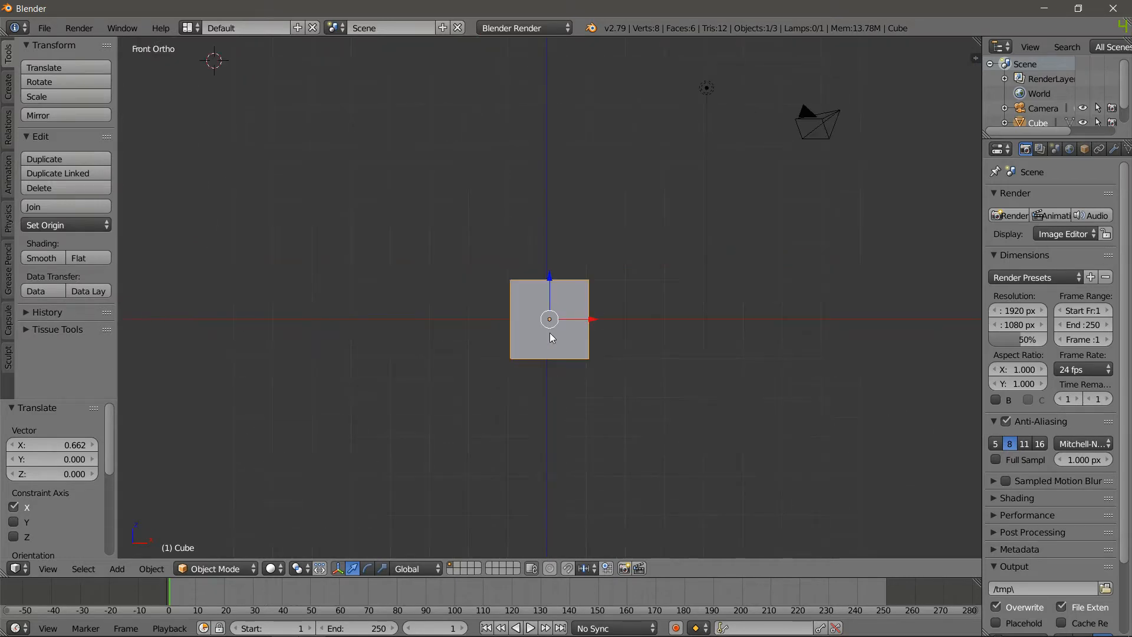
pyautogui.press('ctrl+KP_1')
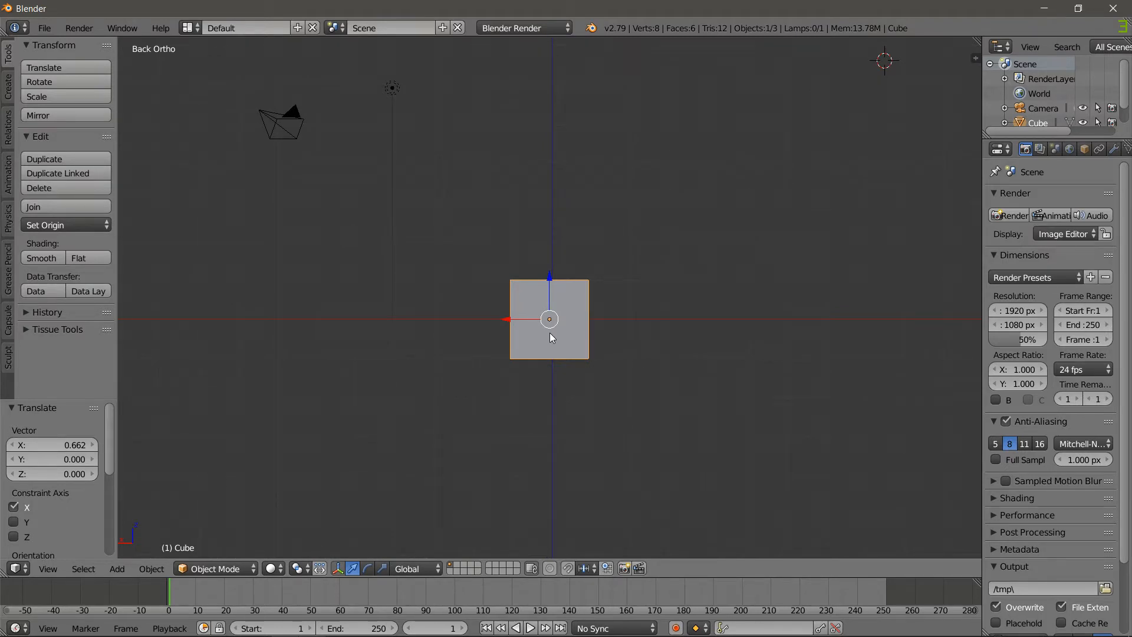
pyautogui.press('KP_3')
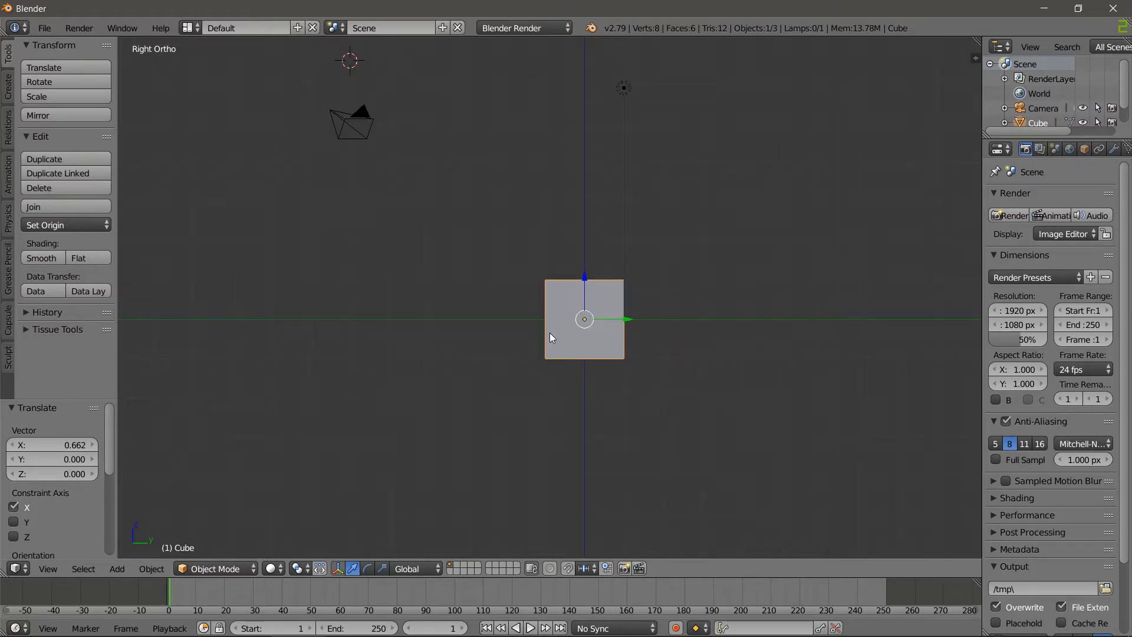
pyautogui.press('ctrl+KP_3')
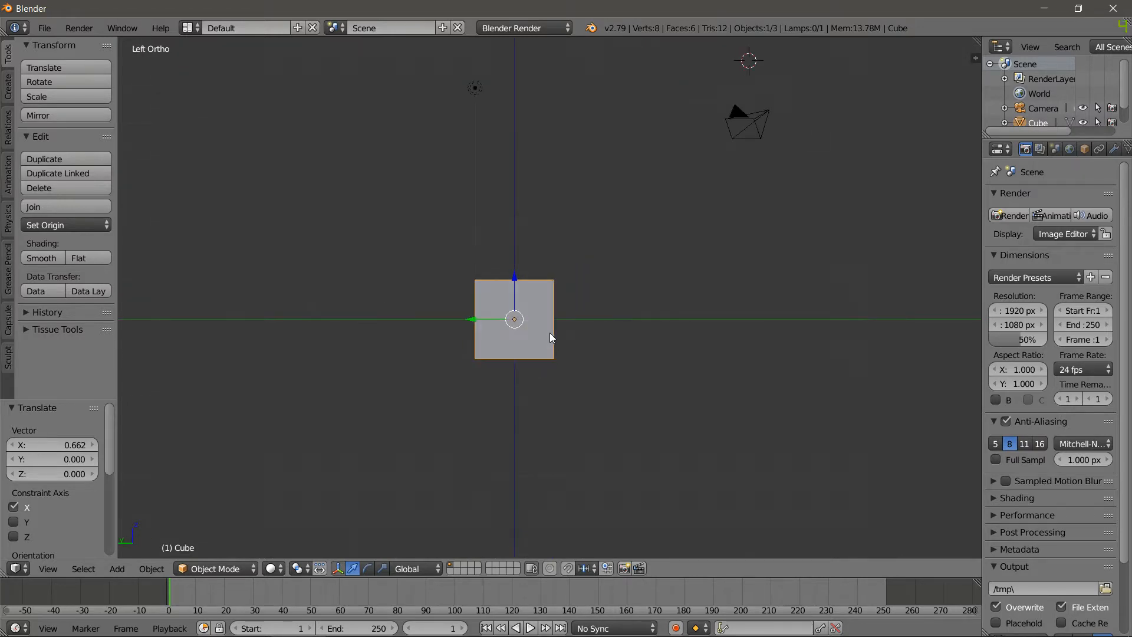
pyautogui.press('KP_7')
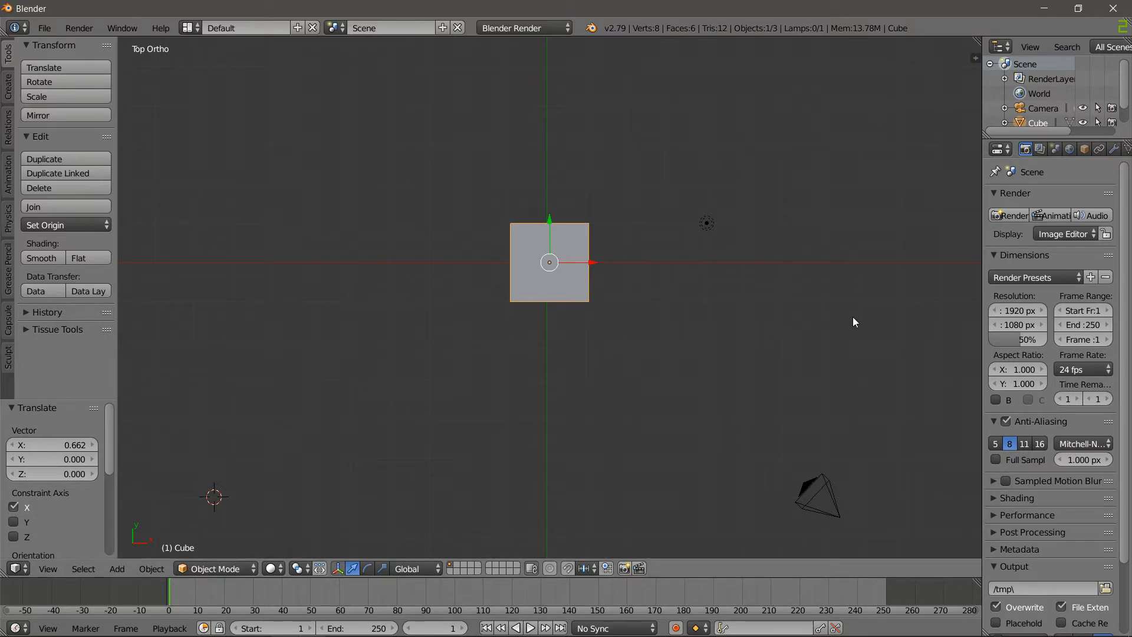
pyautogui.press('ctrl+KP_7')
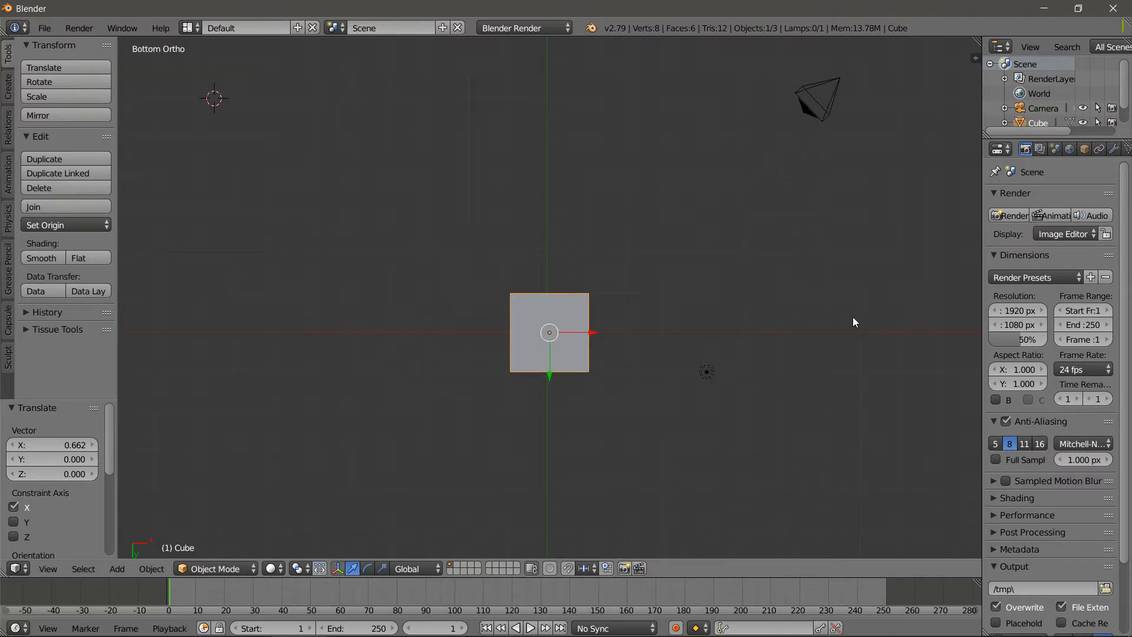
# Zoom the bottom orthographic view out and in repeatedly to see the cube at different distances
pyautogui.scroll(-7, 547, 168)
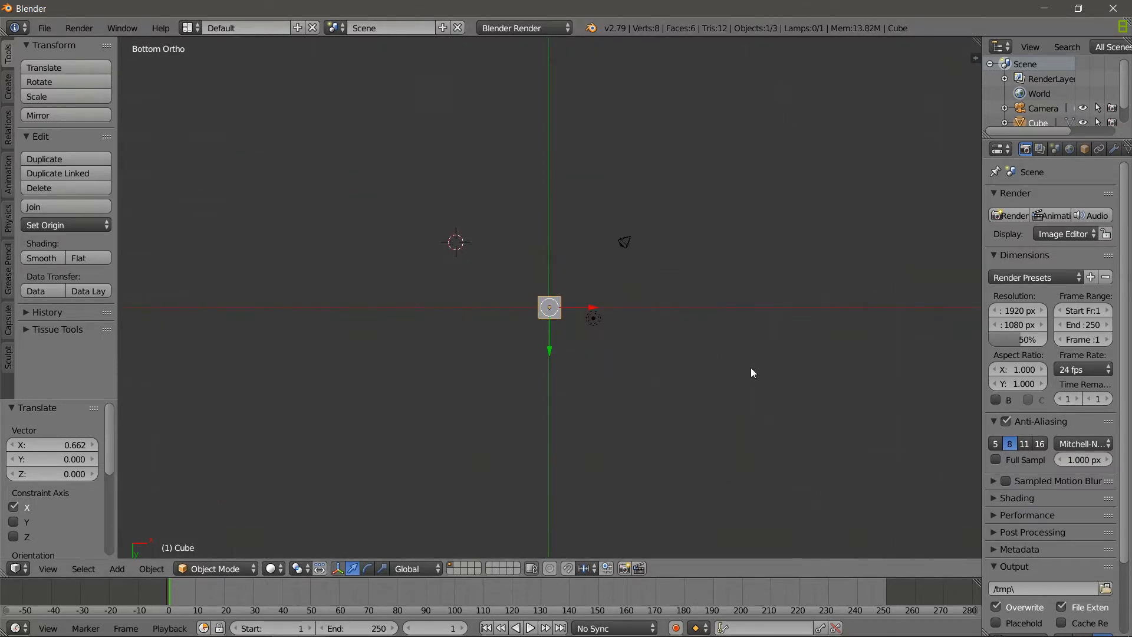
pyautogui.scroll(7, 751, 367)
pyautogui.scroll(7, 749, 354)
pyautogui.scroll(-8, 677, 286)
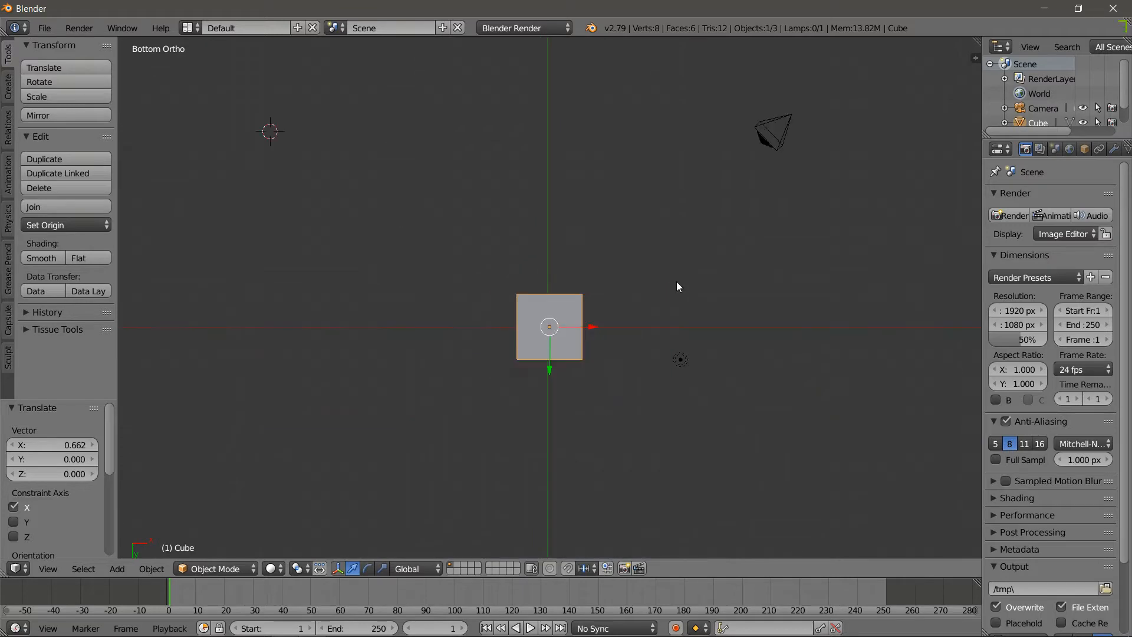
pyautogui.scroll(-7, 619, 287)
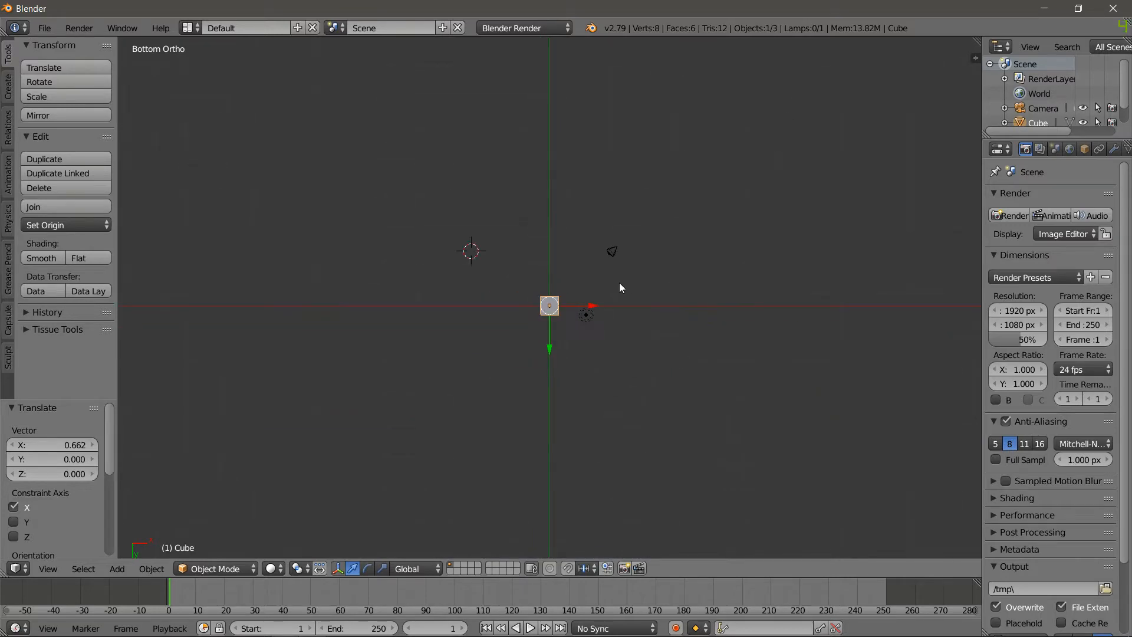
pyautogui.scroll(8, 619, 288)
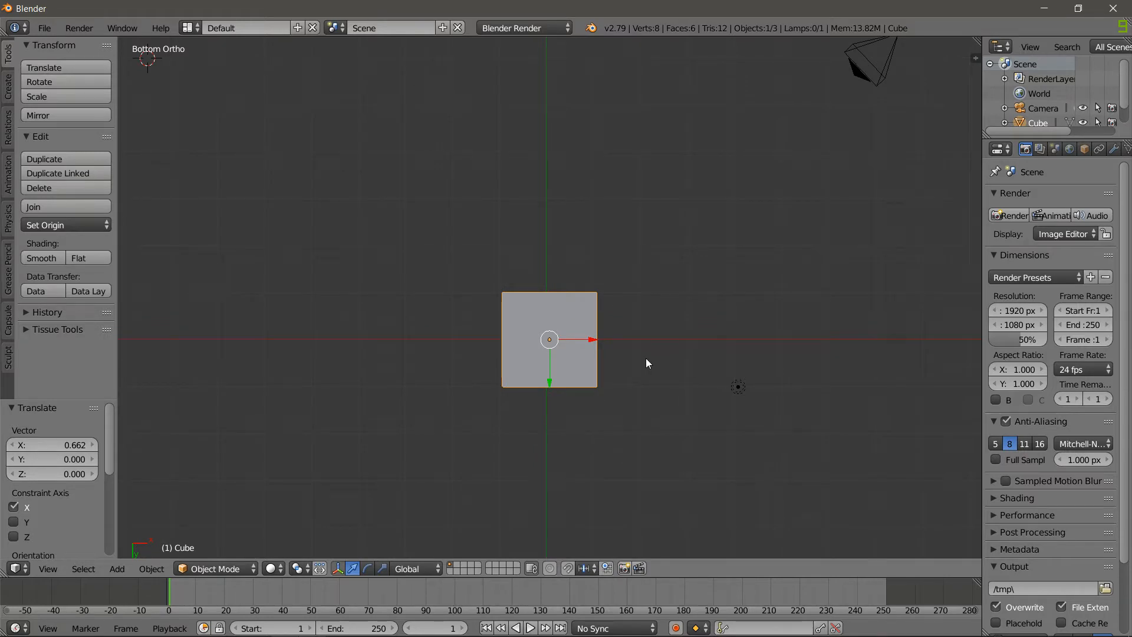
# Pan the bottom orthographic view freely, and shift it up and down in small increments
pyautogui.keyDown('shift'); pyautogui.moveTo(657, 384); pyautogui.dragTo(27, 390, button='middle'); pyautogui.keyUp('shift')
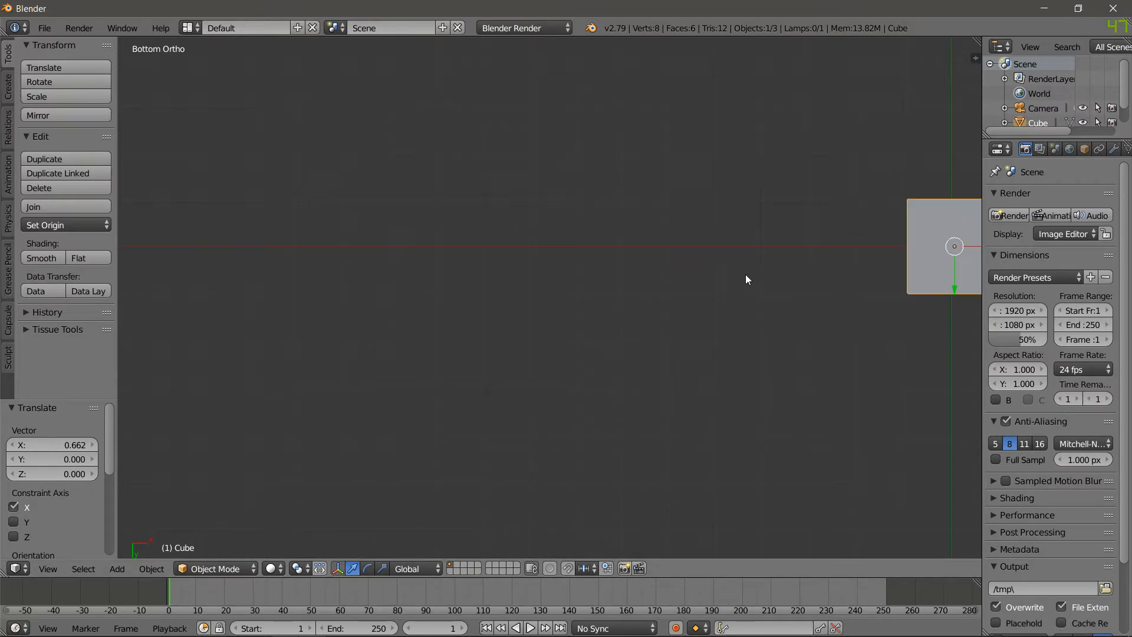
pyautogui.keyDown('shift'); pyautogui.scroll(-7, 748, 274); pyautogui.keyUp('shift')
pyautogui.keyDown('shift'); pyautogui.scroll(1, 756, 294); pyautogui.keyUp('shift')
pyautogui.keyDown('shift'); pyautogui.scroll(-5, 759, 299); pyautogui.keyUp('shift')
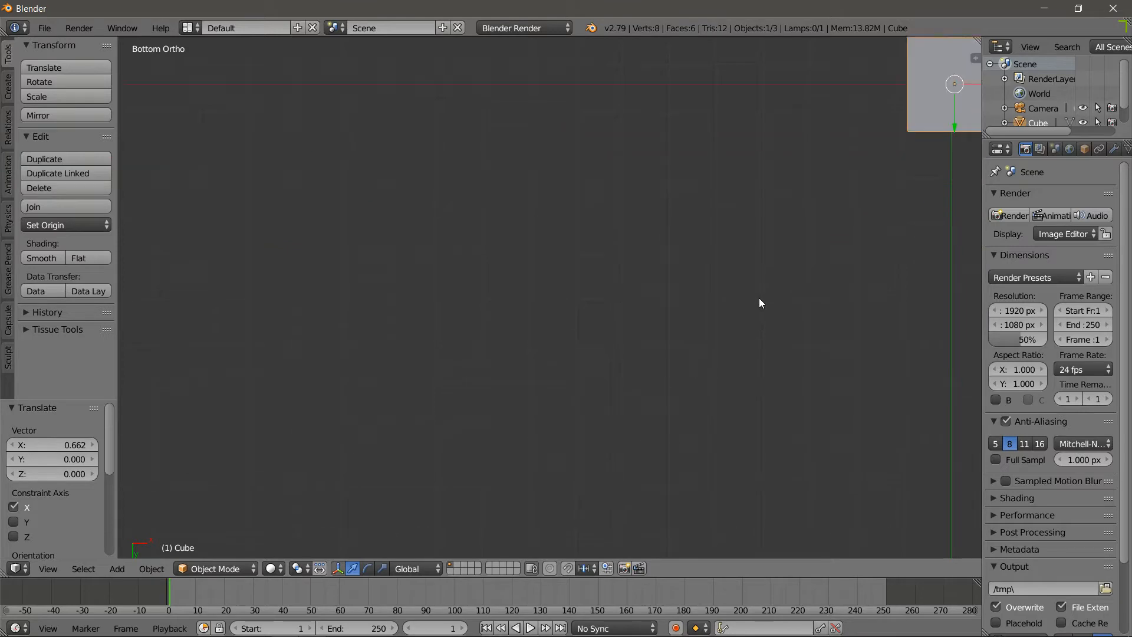
pyautogui.keyDown('shift'); pyautogui.scroll(-4, 759, 301); pyautogui.keyUp('shift')
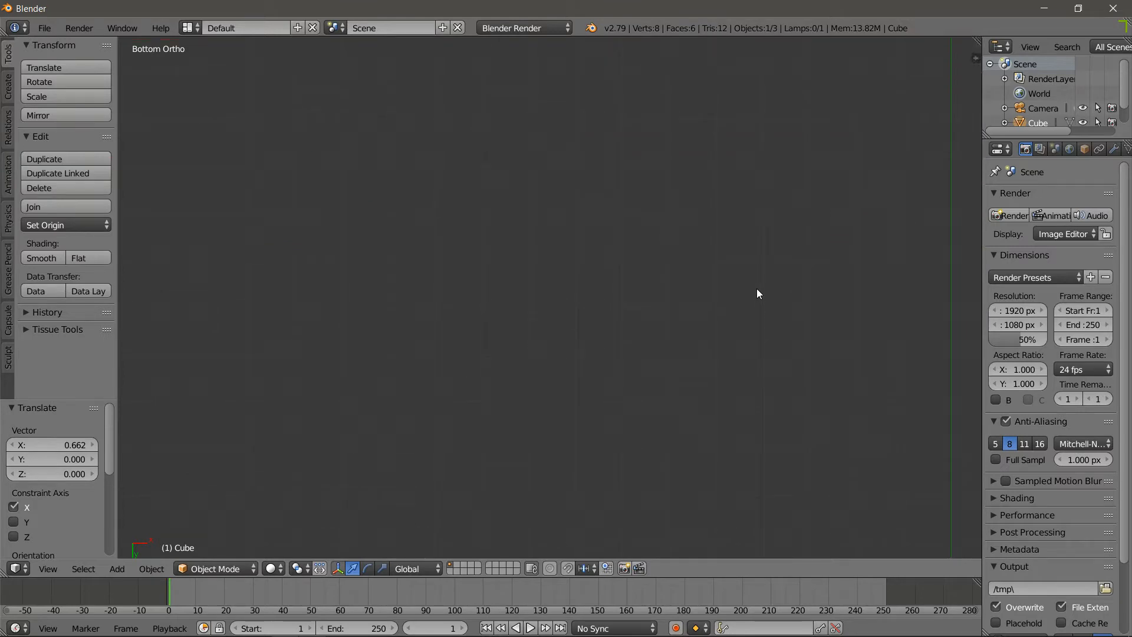
pyautogui.keyDown('shift'); pyautogui.scroll(15, 757, 293); pyautogui.keyUp('shift')
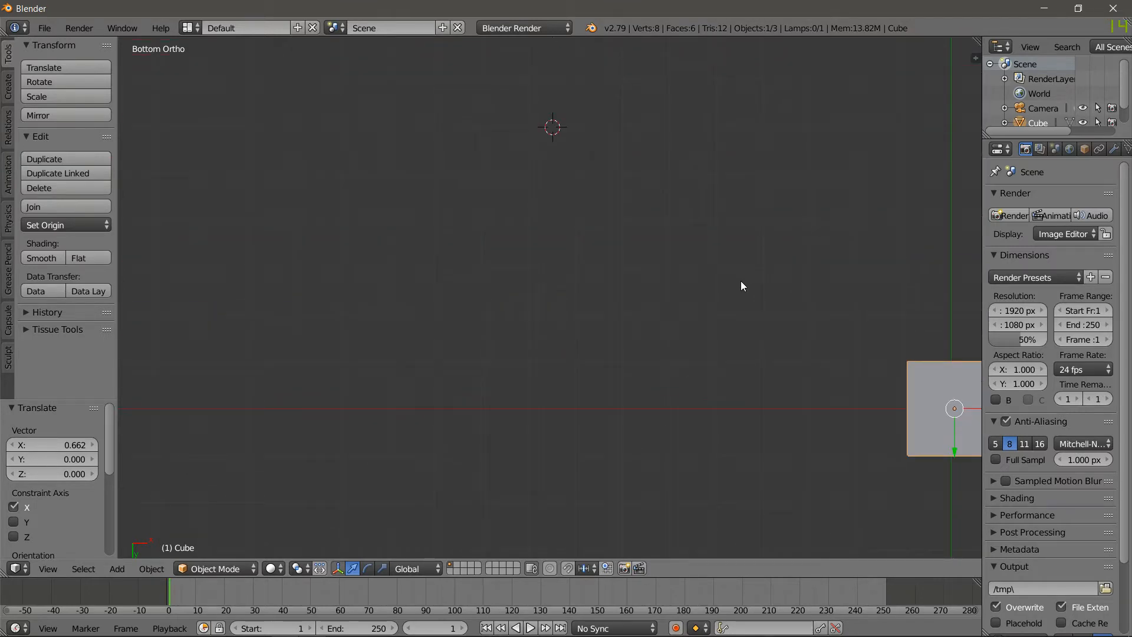
# Shift the bottom orthographic view sideways in both directions in small increments, and roll it slightly
pyautogui.keyDown('ctrl'); pyautogui.scroll(6, 739, 276); pyautogui.keyUp('ctrl')
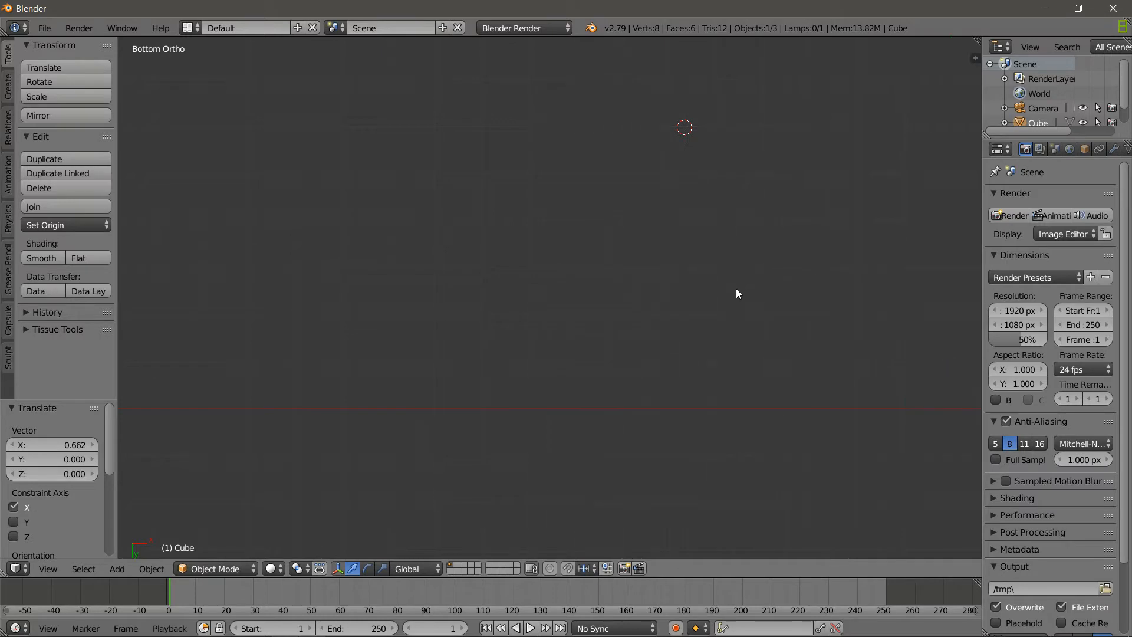
pyautogui.keyDown('ctrl'); pyautogui.scroll(-3, 737, 293); pyautogui.keyUp('ctrl')
pyautogui.keyDown('ctrl'); pyautogui.scroll(-18, 737, 293); pyautogui.keyUp('ctrl')
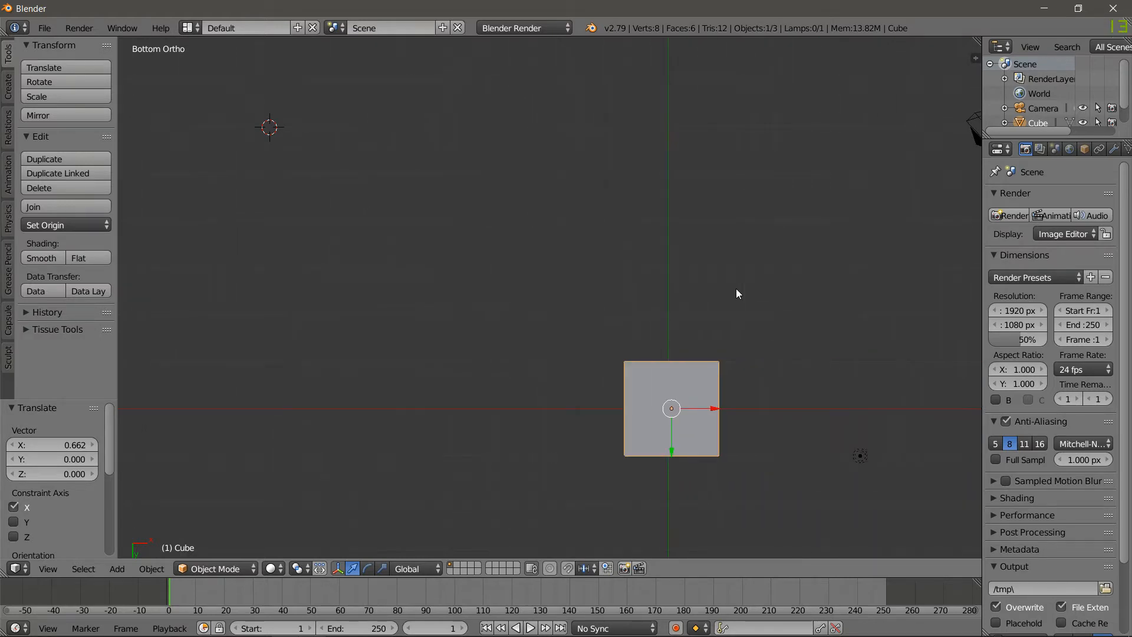
pyautogui.keyDown('ctrl'); pyautogui.scroll(-13, 736, 293); pyautogui.keyUp('ctrl')
pyautogui.keyDown('ctrl'); pyautogui.scroll(17, 736, 293); pyautogui.keyUp('ctrl')
pyautogui.keyDown('ctrl'); pyautogui.scroll(-2, 737, 293); pyautogui.keyUp('ctrl')
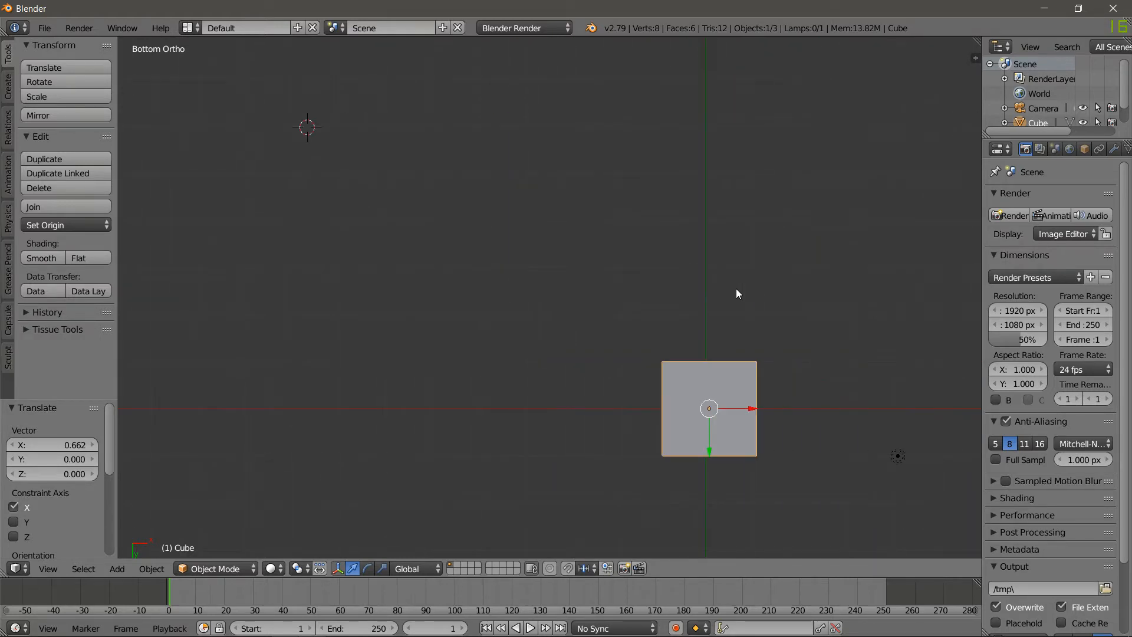
pyautogui.keyDown('ctrl'); pyautogui.scroll(11, 736, 288); pyautogui.keyUp('ctrl')
pyautogui.keyDown('ctrl'); pyautogui.keyDown('shift'); pyautogui.scroll(1, 736, 289); pyautogui.keyUp('shift'); pyautogui.keyUp('ctrl')
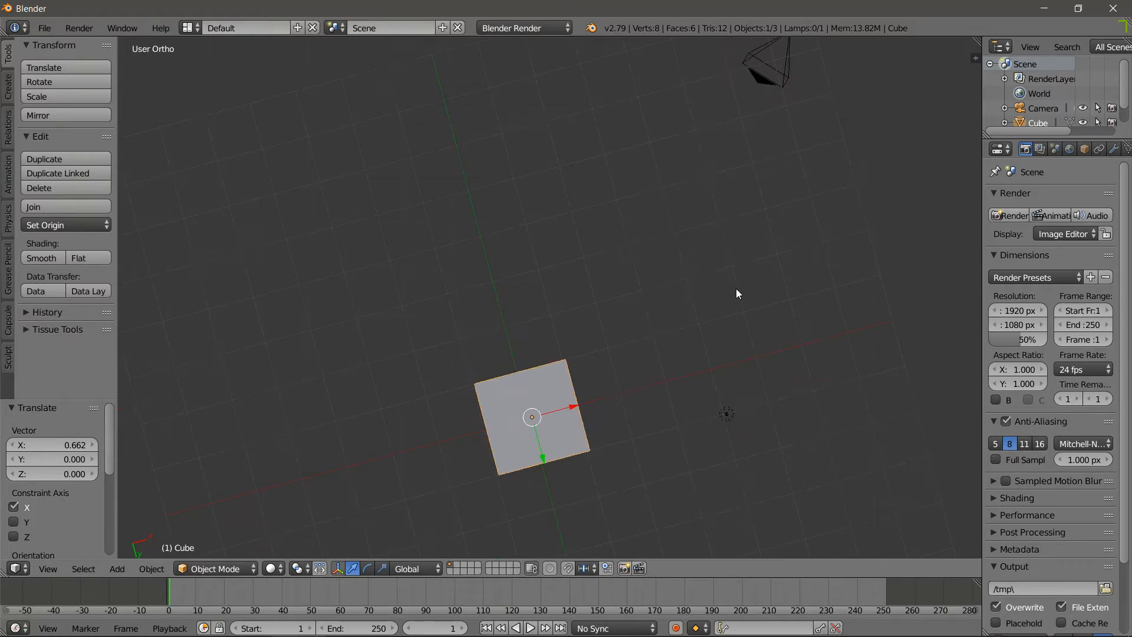
# Orbit around the cube and use walk navigation to reach a raised perspective viewpoint, keeping that view
pyautogui.moveTo(736, 289); pyautogui.dragTo(704, 311, button='middle')
pyautogui.hotkey('shift', 'f')
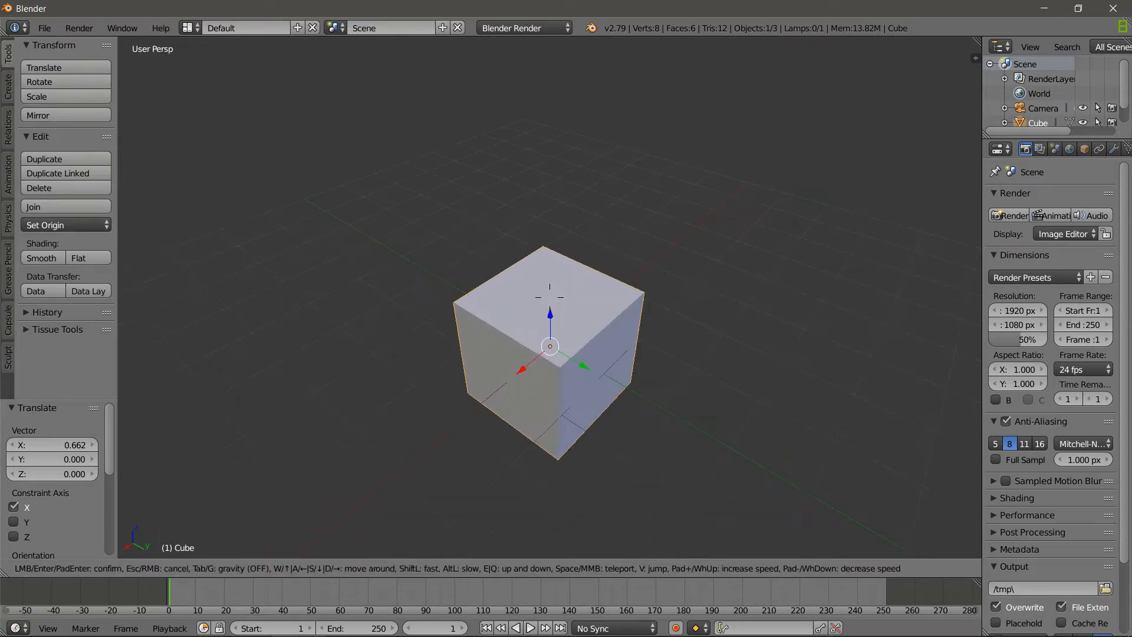
pyautogui.press('Return')
pyautogui.hotkey('ctrl', 's')
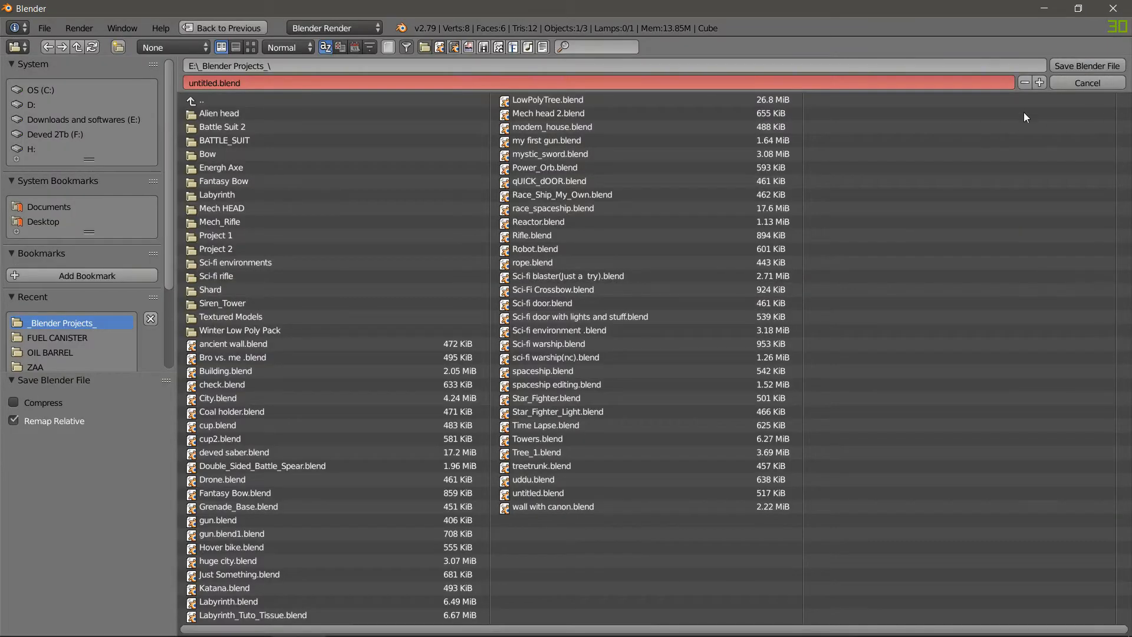
pyautogui.click(1088, 82)
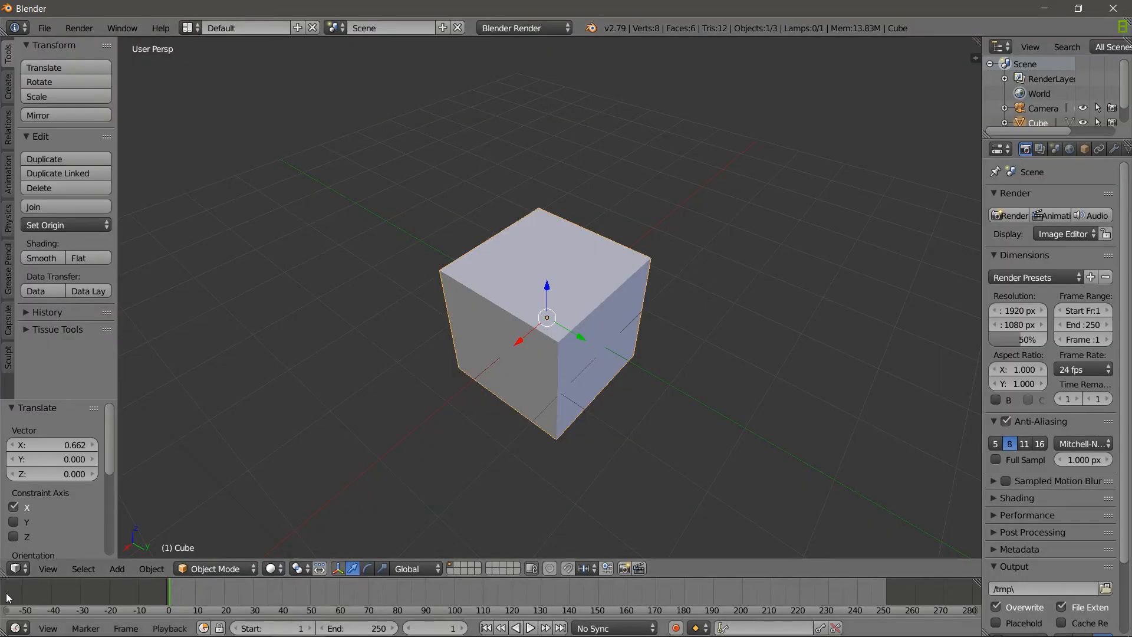
# Split the 3D viewport into two side-by-side areas and merge them back into one
pyautogui.moveTo(3, 567); pyautogui.dragTo(711, 511)
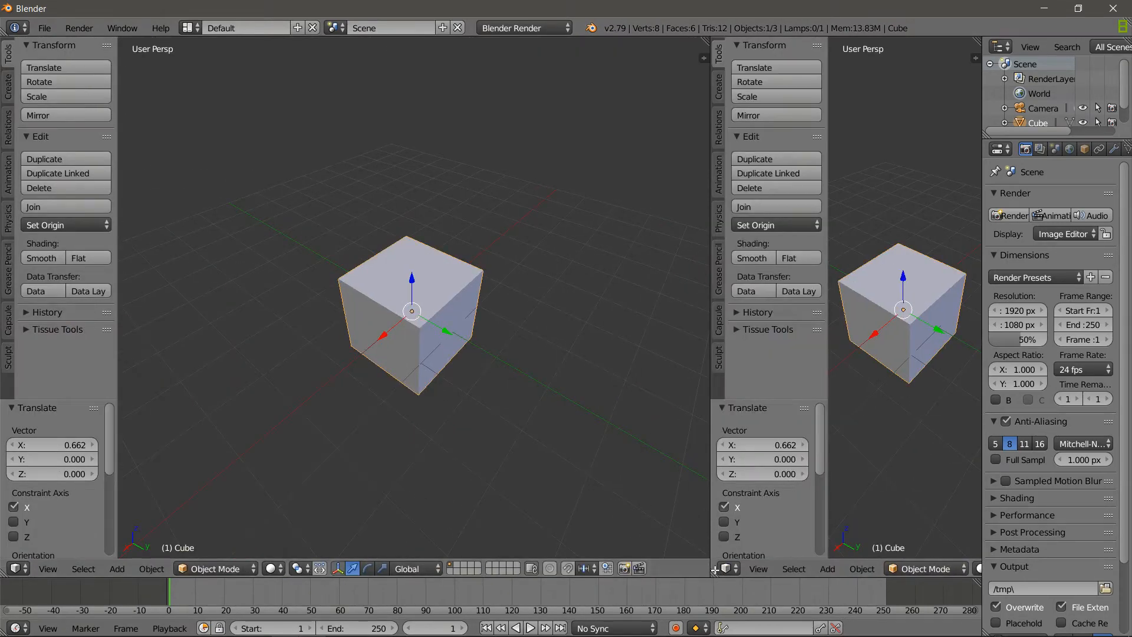
pyautogui.moveTo(714, 571); pyautogui.dragTo(592, 292)
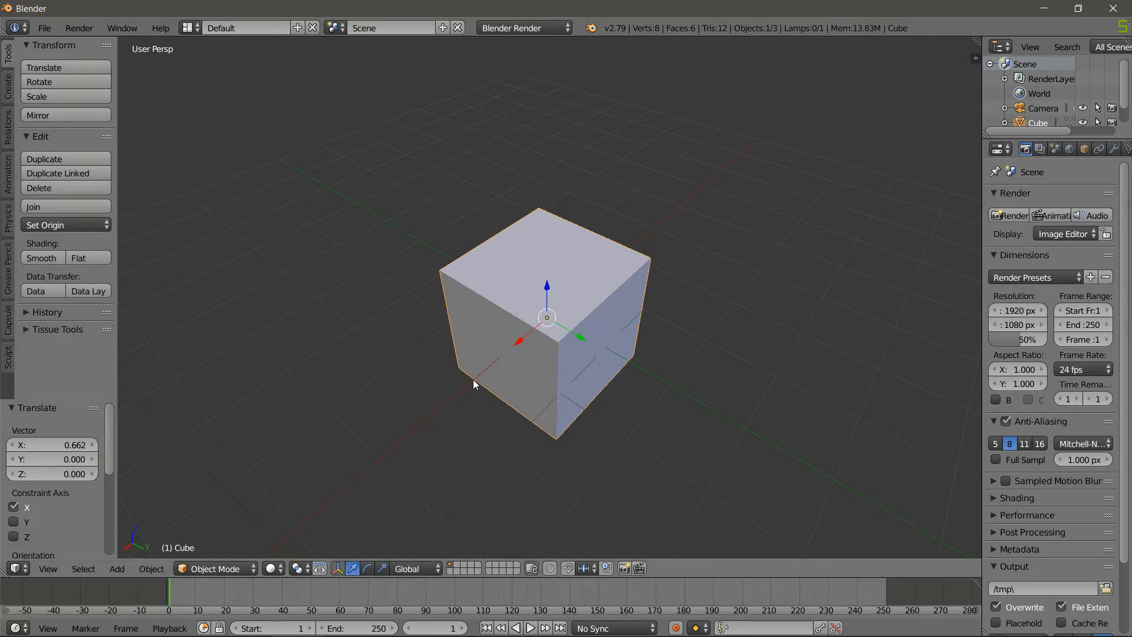
# Show and hide the properties sidebar, and toggle the tool shelf's visibility several times, leaving both hidden
pyautogui.press('n')
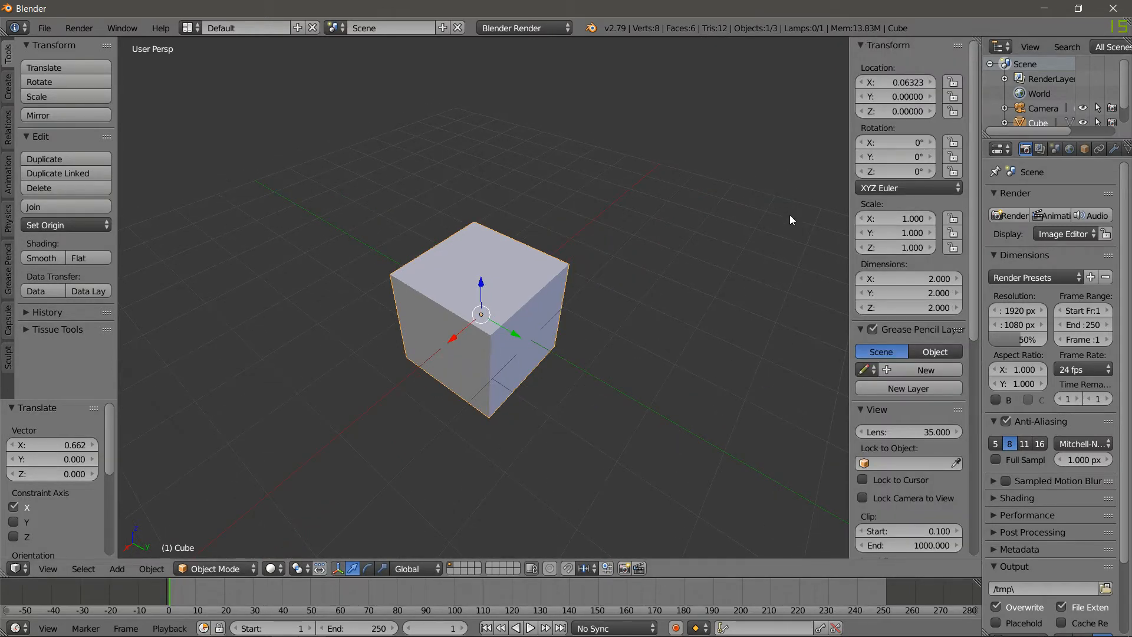
pyautogui.press('n')
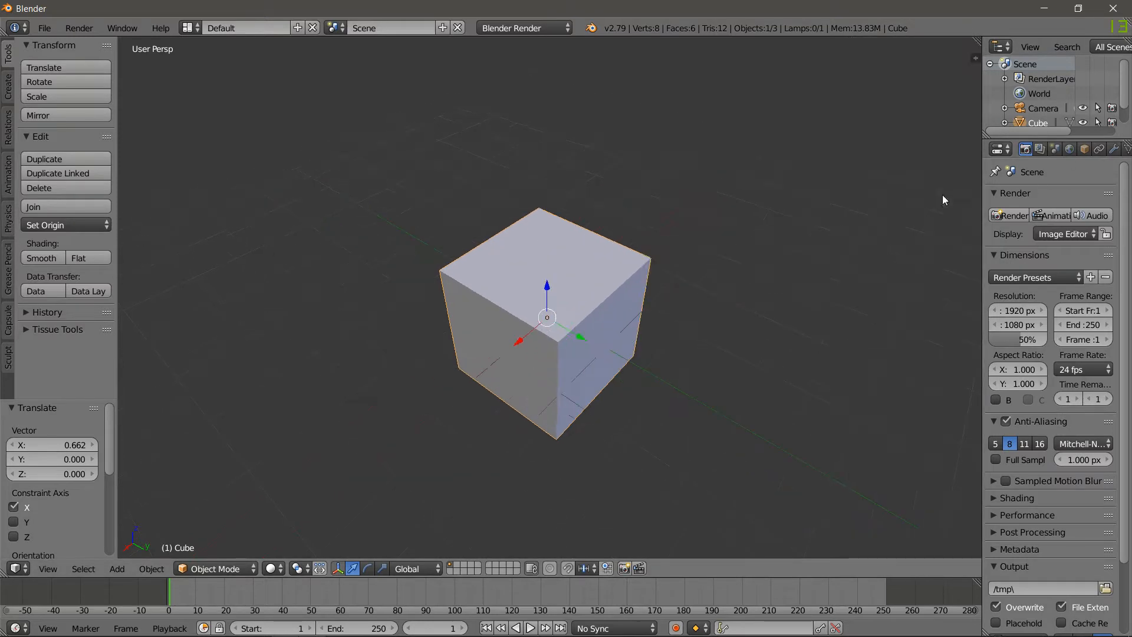
pyautogui.press('t')
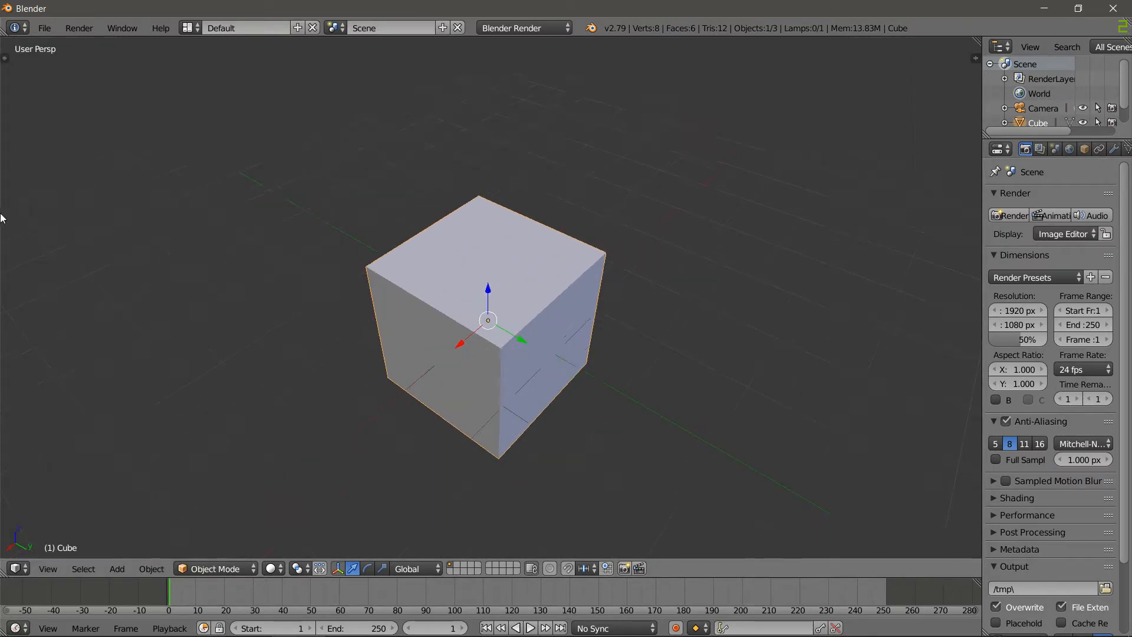
pyautogui.press('t')
pyautogui.press('t')
pyautogui.press('t')
pyautogui.press('t')
pyautogui.press('t')
pyautogui.press('t')
# Toggle the properties sidebar and the tool shelf in the 3D viewport, leaving both displayed
pyautogui.click(978, 60)
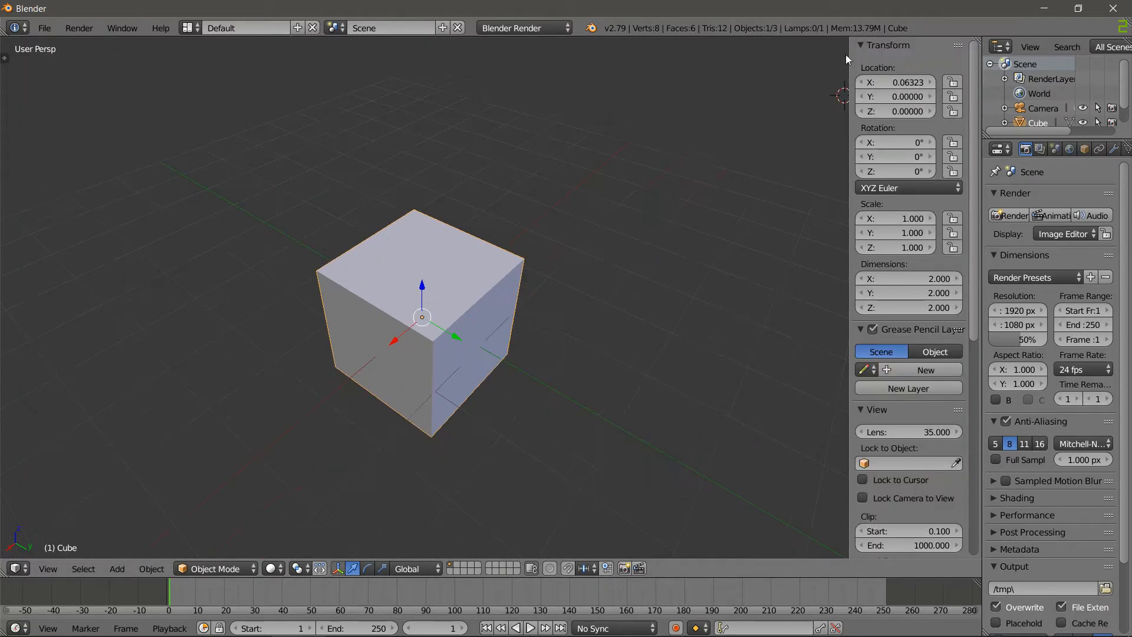
pyautogui.press('n')
pyautogui.press('t')
pyautogui.press('n')
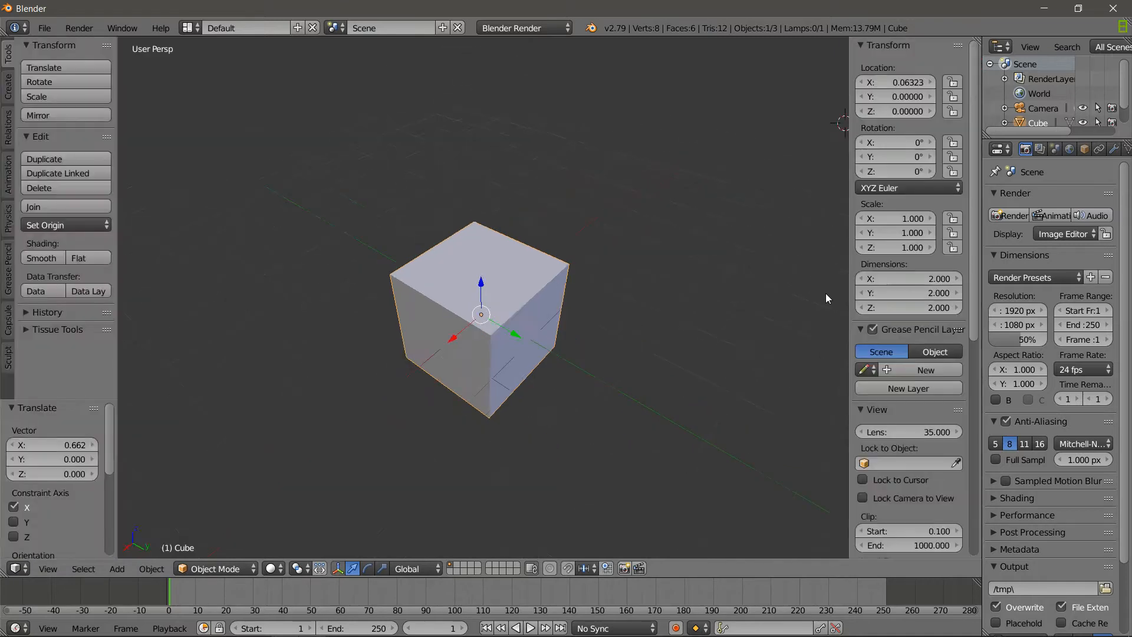
pyautogui.press('t')
pyautogui.press('n')
pyautogui.press('t')
pyautogui.press('n')
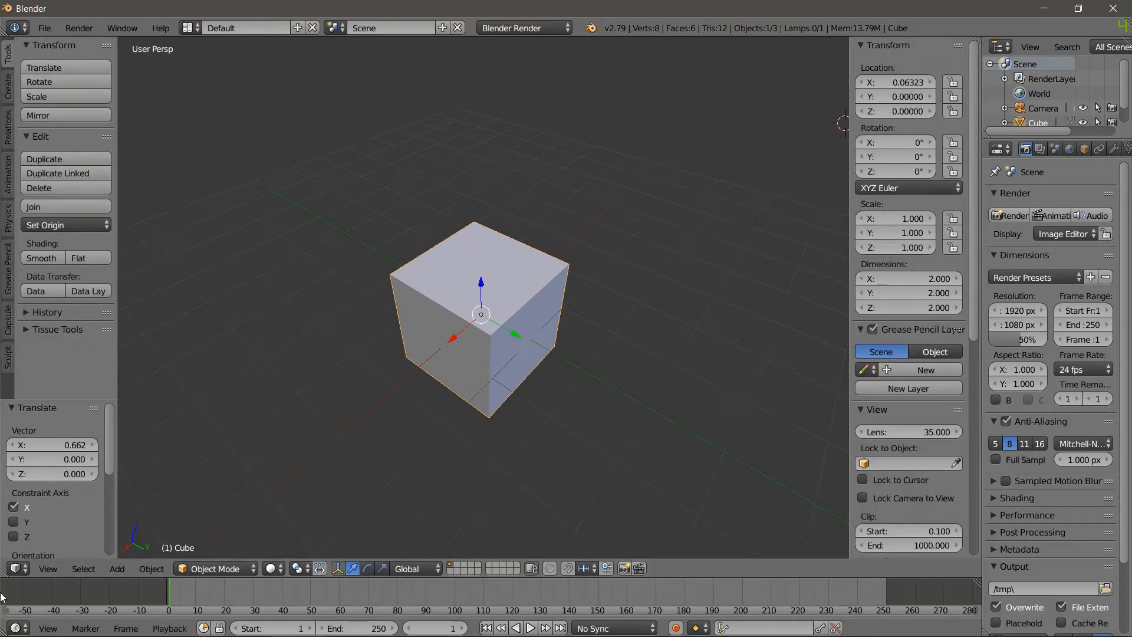
# Split the 3D viewport into five areas, one upper and two lower on one side and two tall ones beside them, and zoom out the narrow middle view
pyautogui.moveTo(2, 570); pyautogui.dragTo(565, 571)
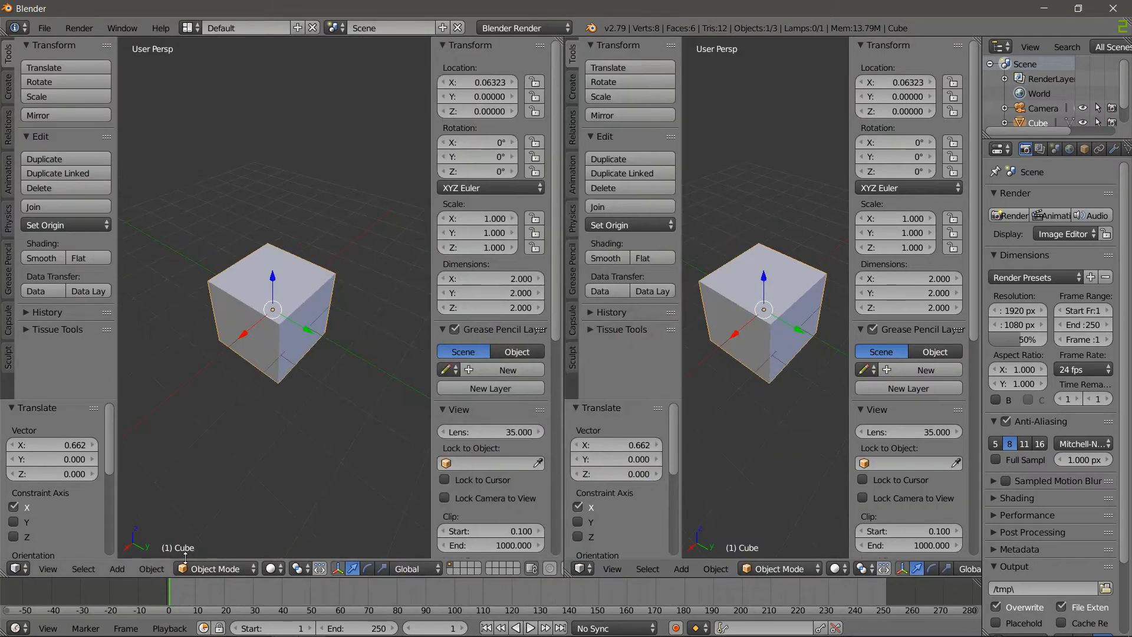
pyautogui.moveTo(2, 571); pyautogui.dragTo(12, 305)
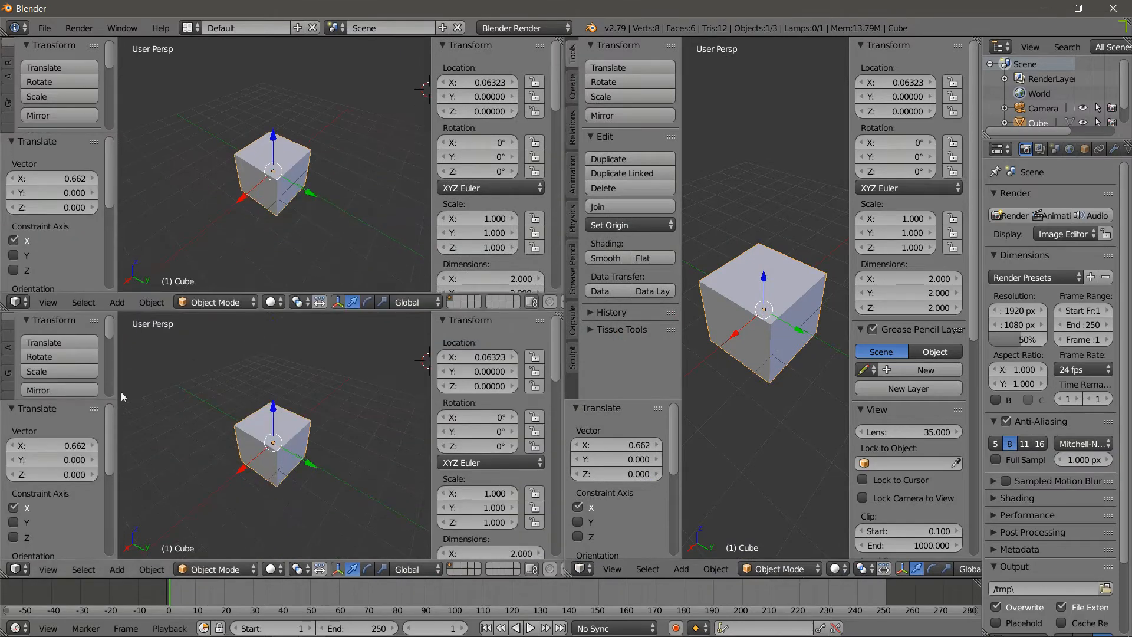
pyautogui.moveTo(3, 571); pyautogui.dragTo(325, 571)
pyautogui.moveTo(567, 571); pyautogui.dragTo(679, 567)
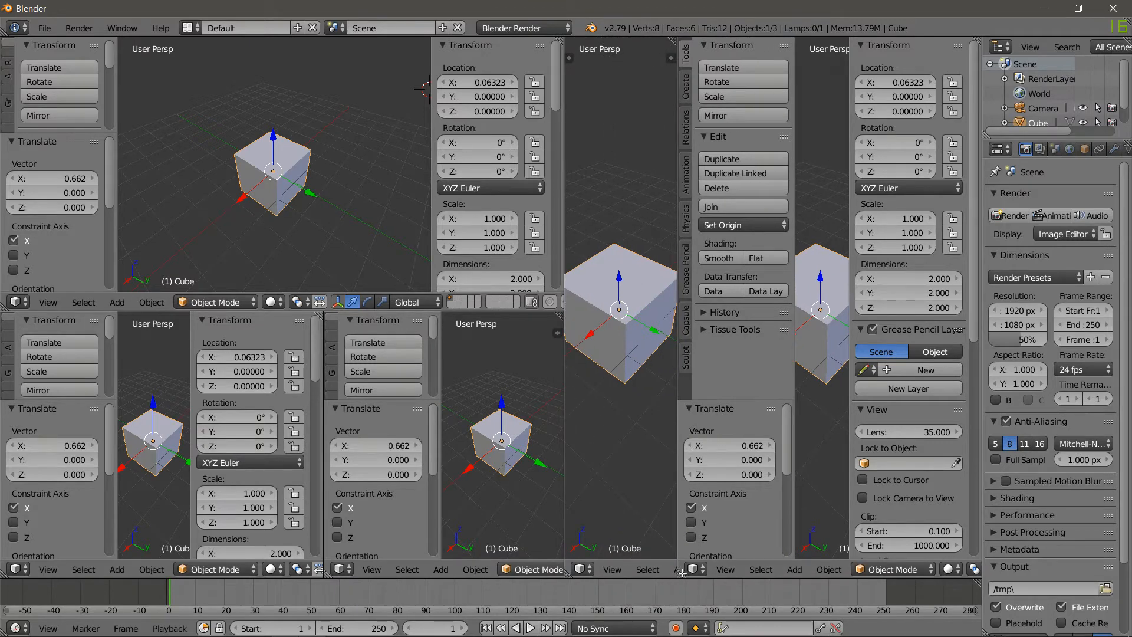
pyautogui.scroll(-3, 640, 319)
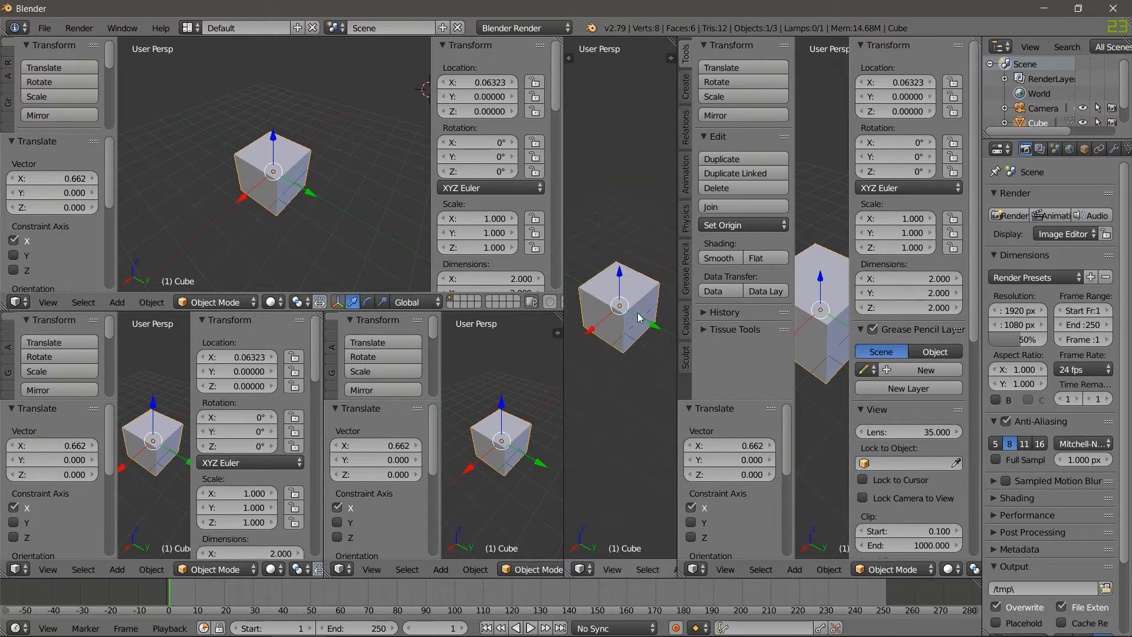
pyautogui.scroll(-1, 640, 318)
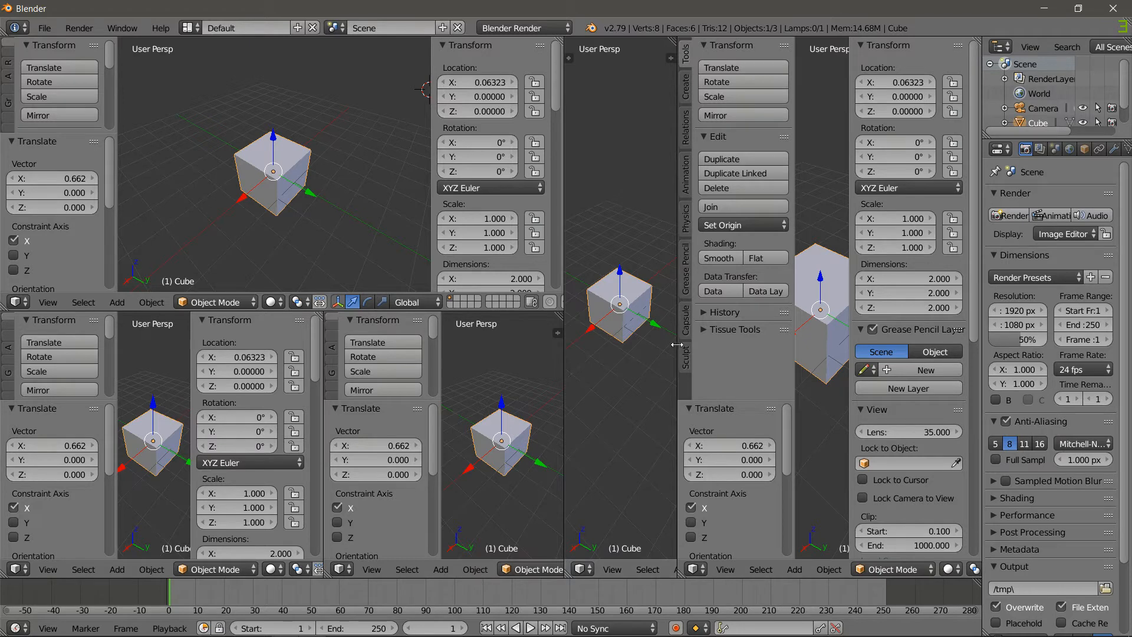
# Widen the narrow middle view, hide the tool shelf in the tall view beside it, and restore and re-maximize the program window
pyautogui.moveTo(677, 341); pyautogui.dragTo(688, 298)
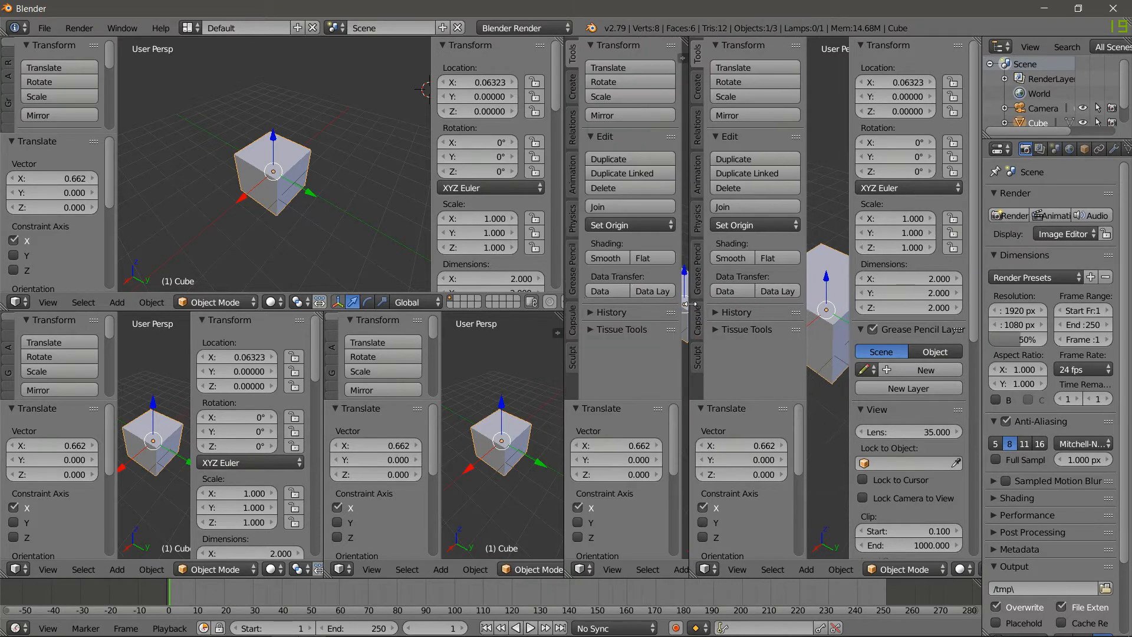
pyautogui.press('t')
pyautogui.press('space')
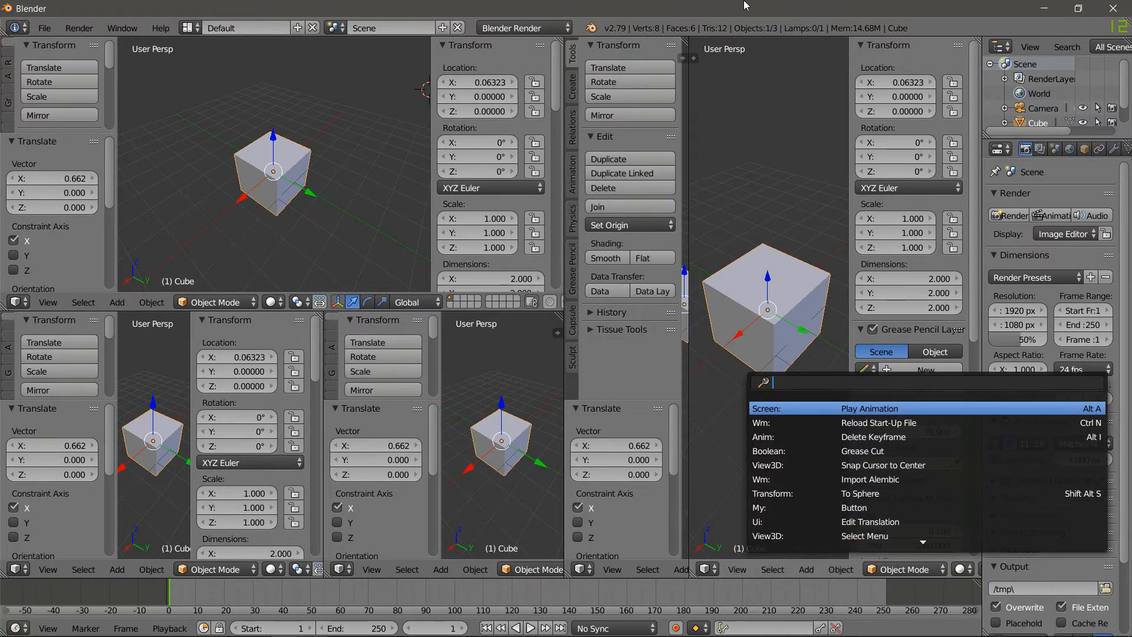
pyautogui.doubleClick(713, 7)
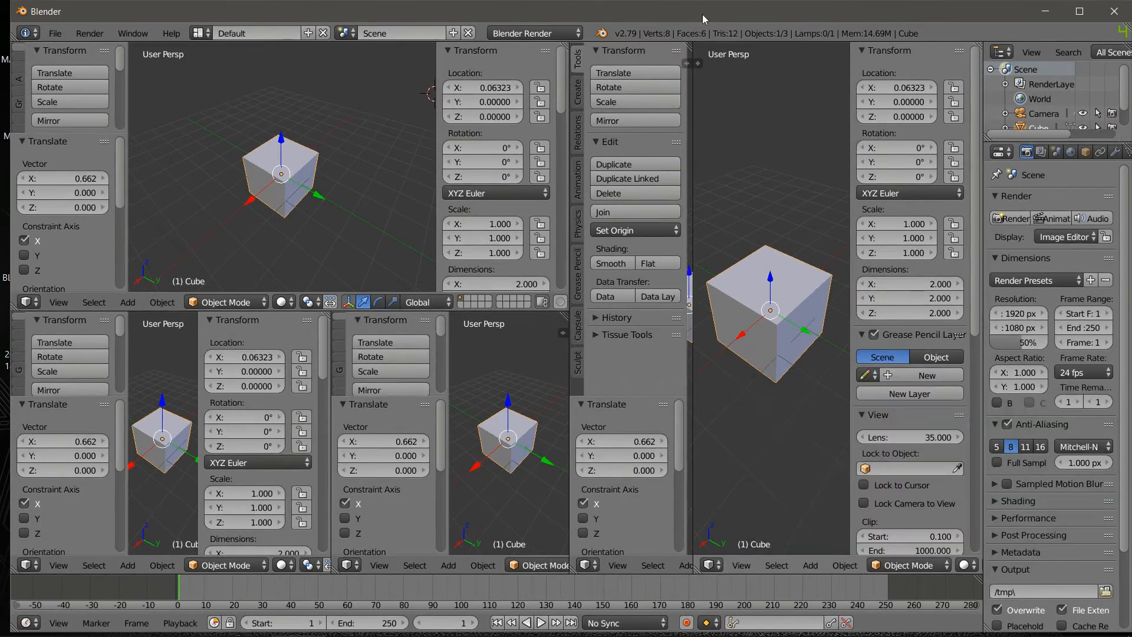
pyautogui.doubleClick(712, 16)
# Toggle the tool shelf and the properties sidebar of the outer tall view, leaving both displayed
pyautogui.press('t')
pyautogui.press('t')
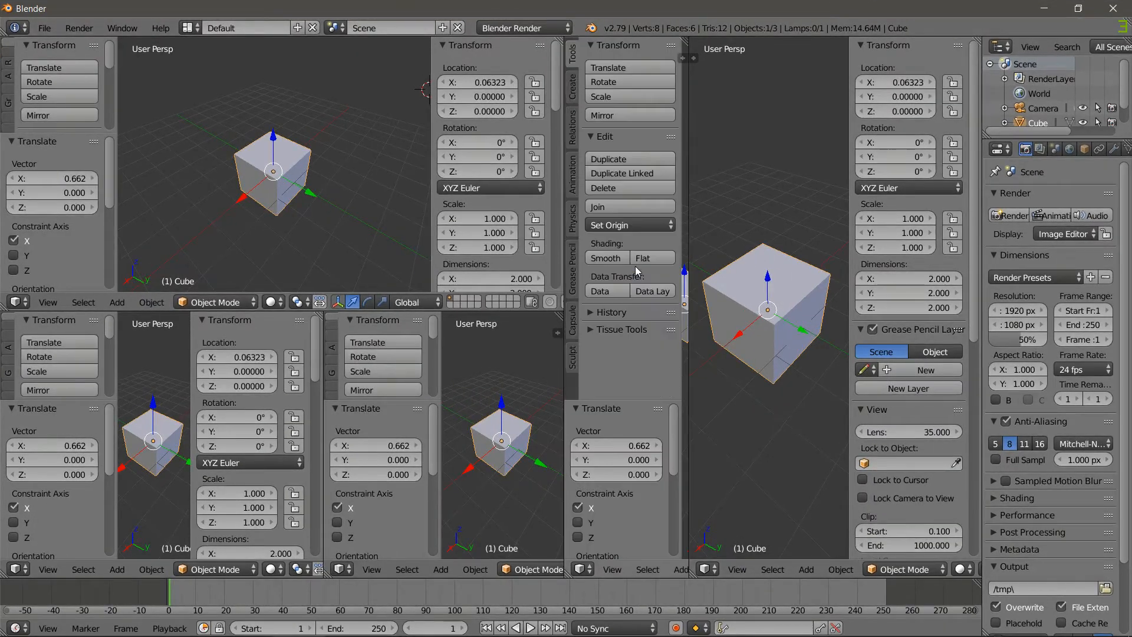
pyautogui.press('n')
pyautogui.press('t')
pyautogui.press('n')
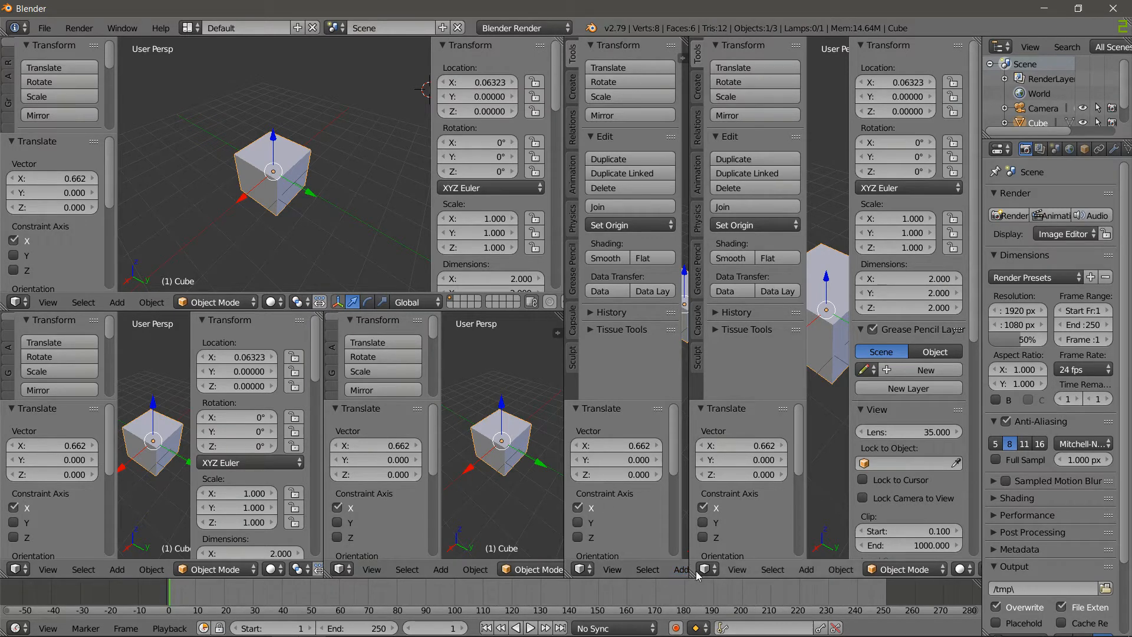
# Merge the two tall 3D view areas into one
pyautogui.moveTo(689, 579); pyautogui.dragTo(629, 577)
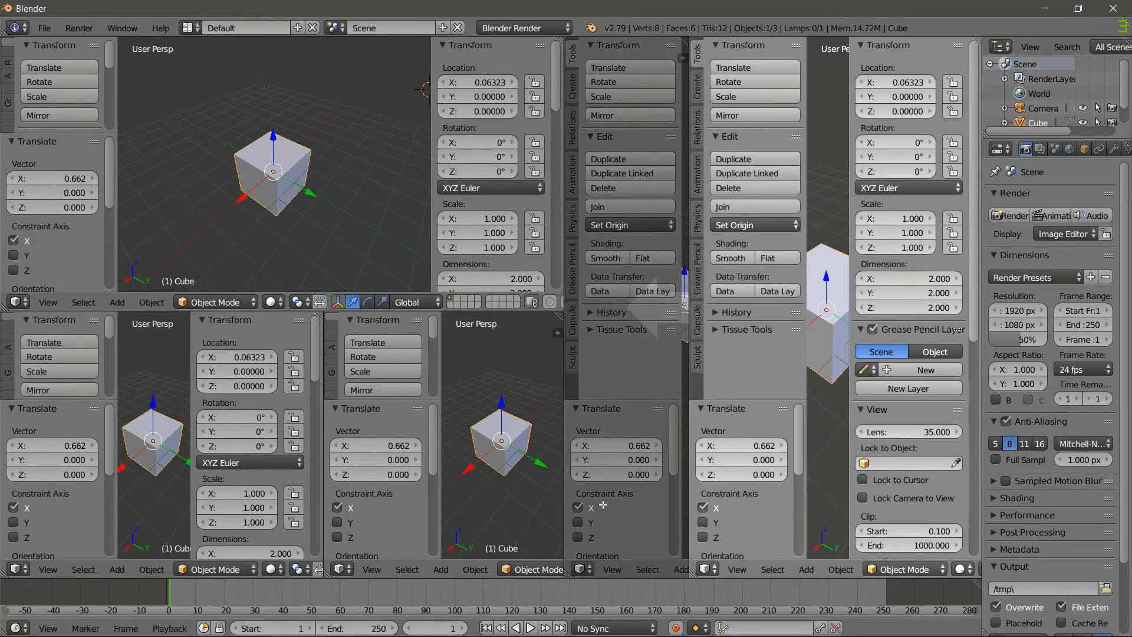
pyautogui.moveTo(656, 305); pyautogui.dragTo(642, 280)
pyautogui.moveTo(753, 298); pyautogui.dragTo(609, 319)
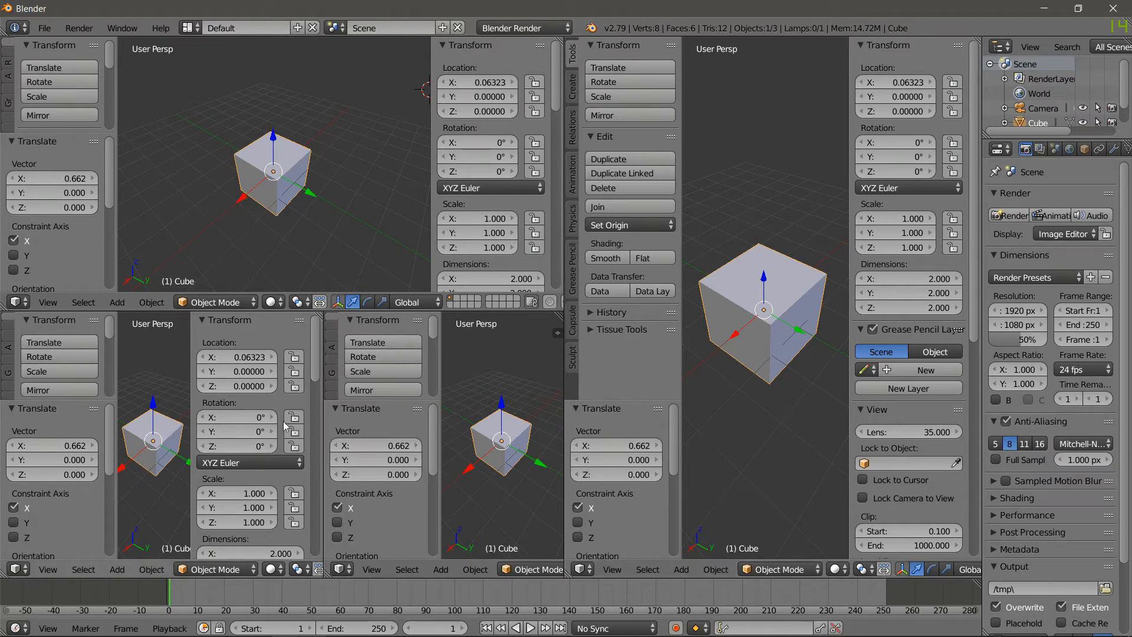
# Place the 3D cursor near the cube's upper corner and show the Physics tools in the tall view's tool shelf
pyautogui.click(481, 417)
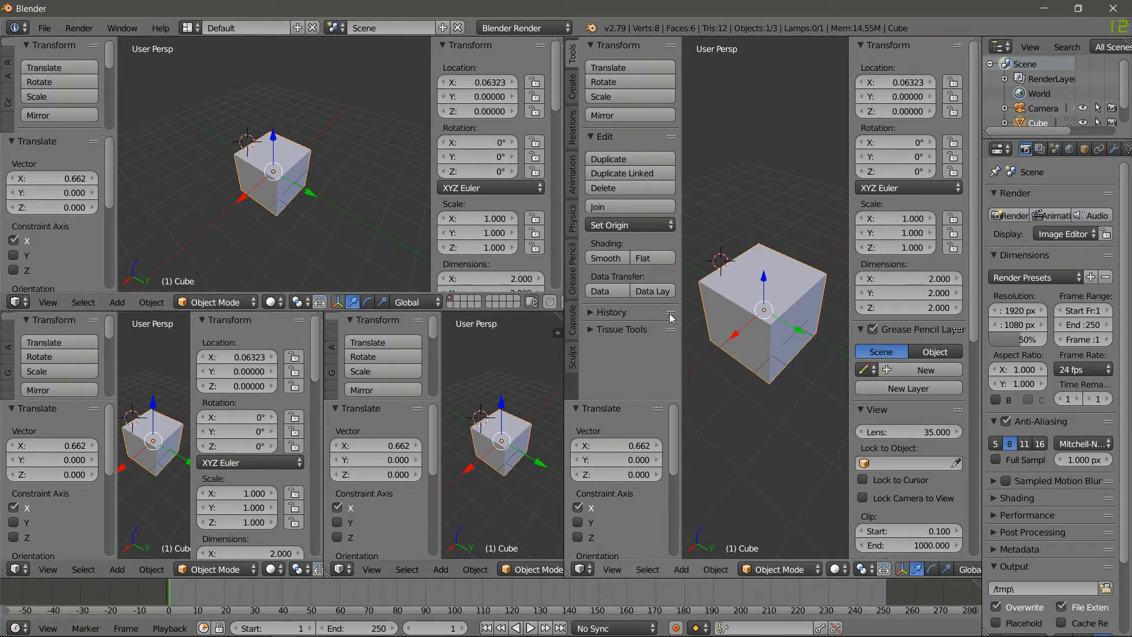
pyautogui.click(572, 218)
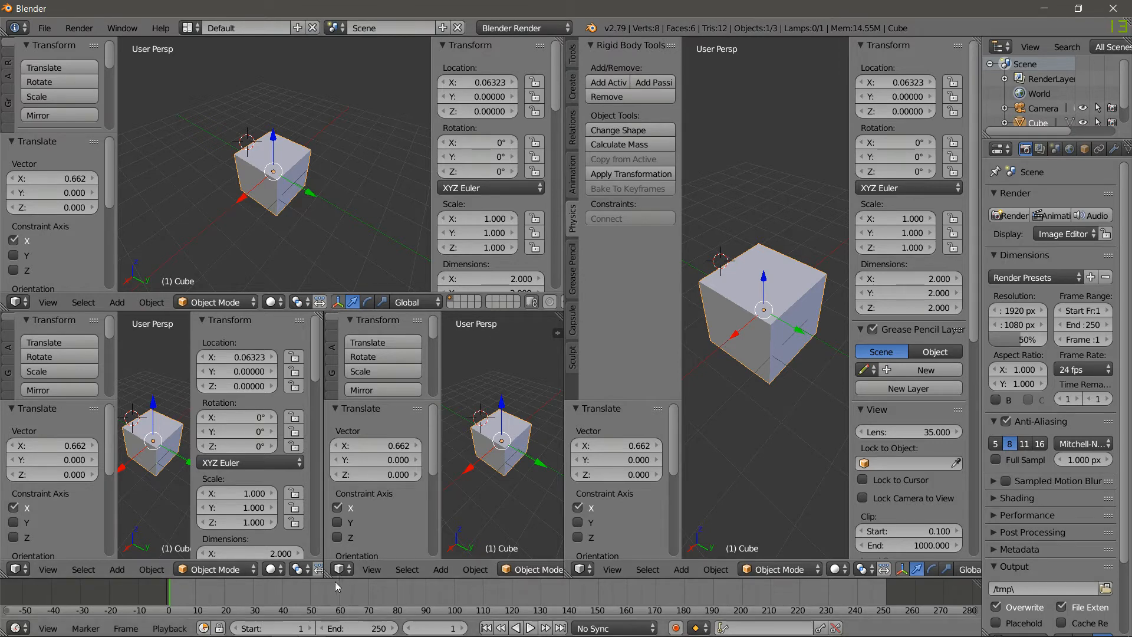
# Merge the two lower views, the upper view and the tall view into a single 3D viewport
pyautogui.moveTo(327, 573); pyautogui.dragTo(329, 521)
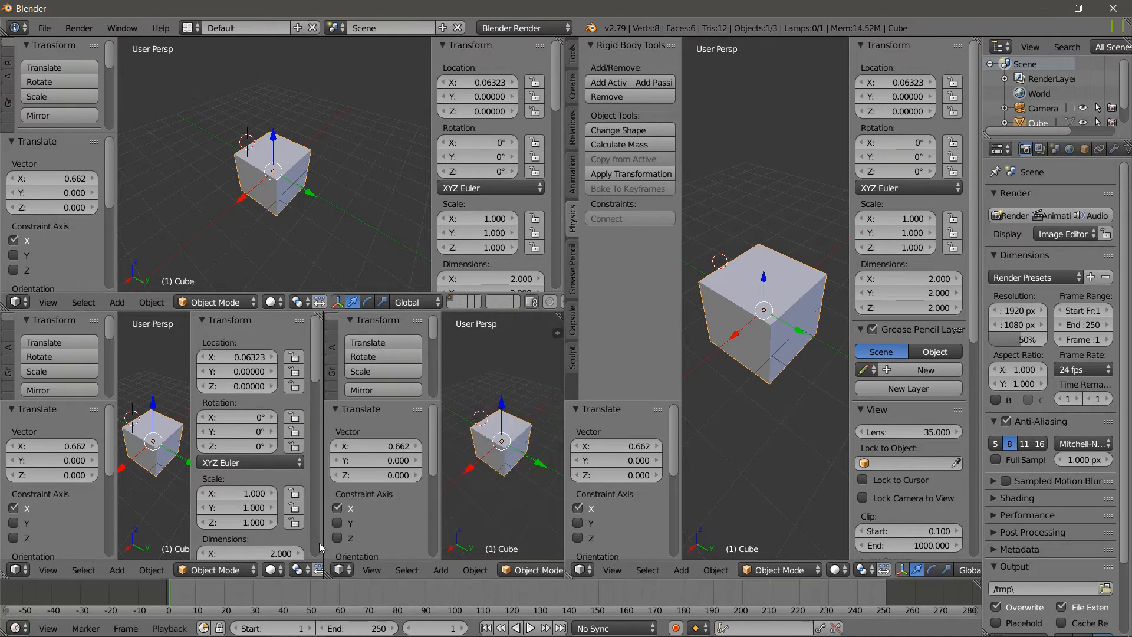
pyautogui.moveTo(327, 571); pyautogui.dragTo(42, 570)
pyautogui.moveTo(7, 323); pyautogui.dragTo(77, 425)
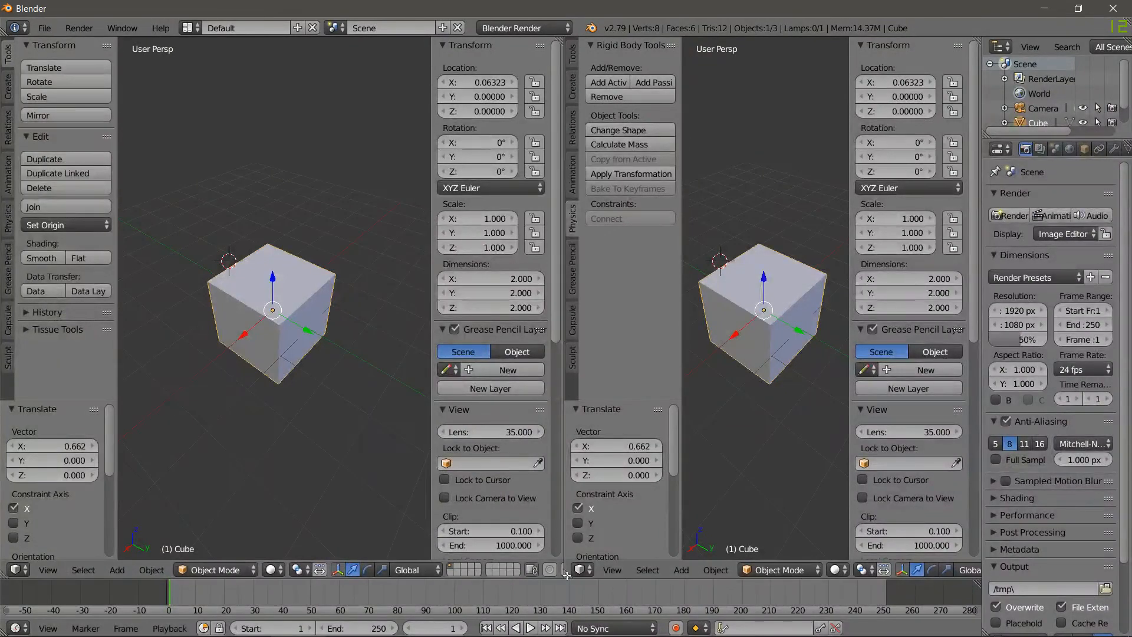
pyautogui.moveTo(566, 574); pyautogui.dragTo(68, 531)
# Orbit and zoom around the cube, and use walk mode to move forward and sideways through the scene
pyautogui.scroll(-8, 509, 357)
pyautogui.moveTo(509, 358); pyautogui.dragTo(575, 390, button='middle')
pyautogui.scroll(7, 593, 254)
pyautogui.scroll(-3, 577, 289)
pyautogui.moveTo(577, 284); pyautogui.dragTo(637, 247, button='middle')
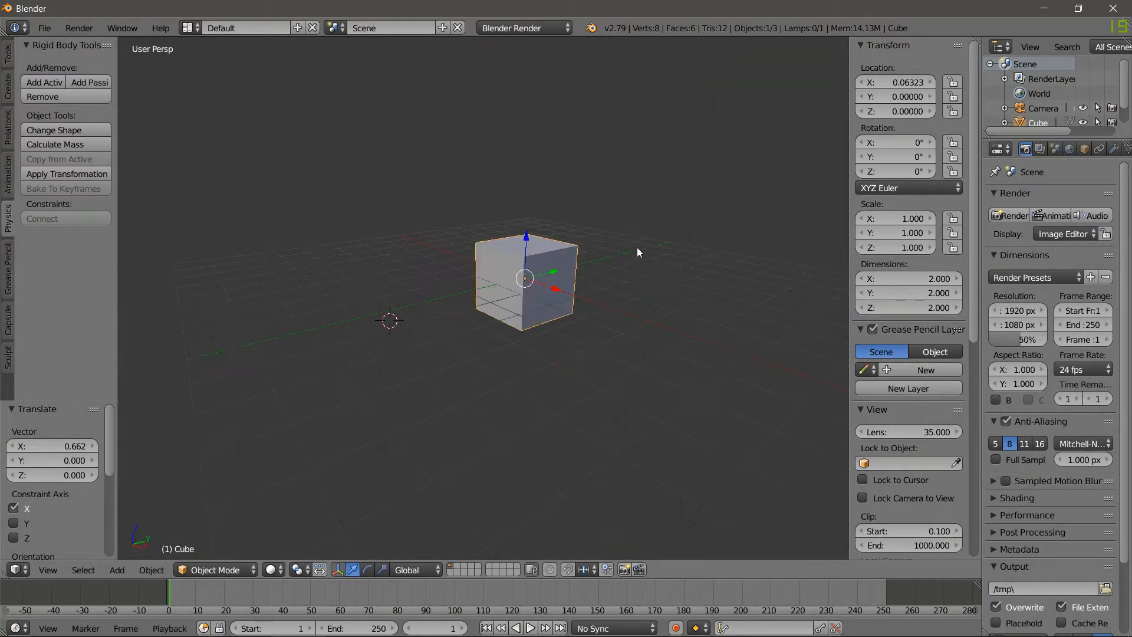
pyautogui.hotkey('shift', 'f')
pyautogui.press('w')
pyautogui.press('a')
pyautogui.click(484, 298)
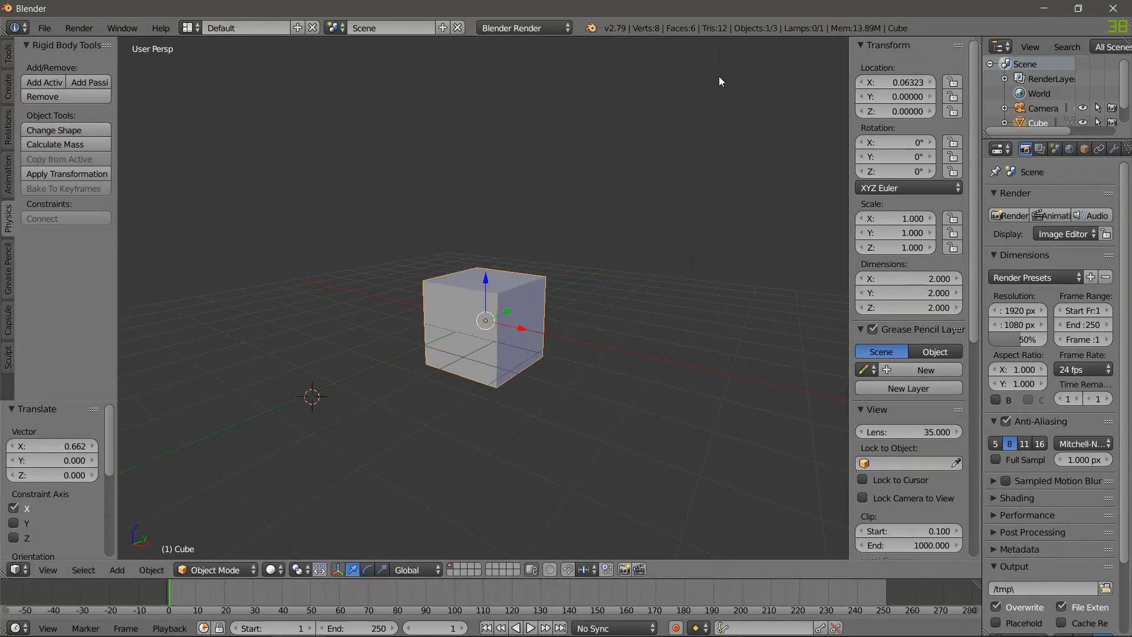
# Change the 3D viewport's editor type to Dope Sheet
pyautogui.moveTo(728, 37); pyautogui.dragTo(617, 27)
pyautogui.click(17, 569)
pyautogui.click(17, 569)
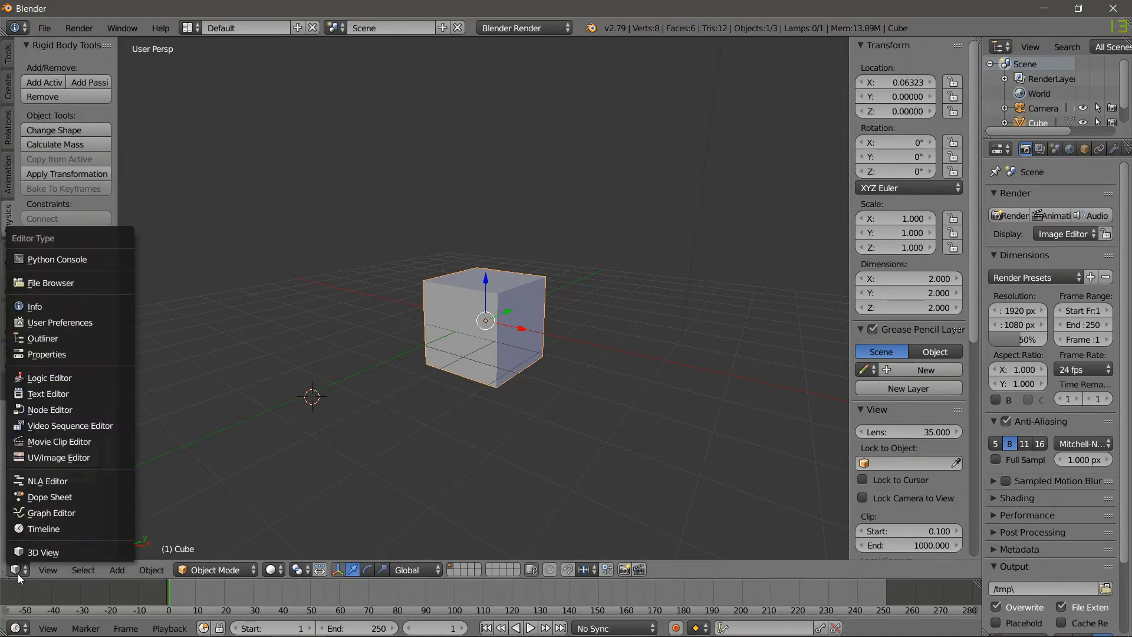
pyautogui.click(46, 497)
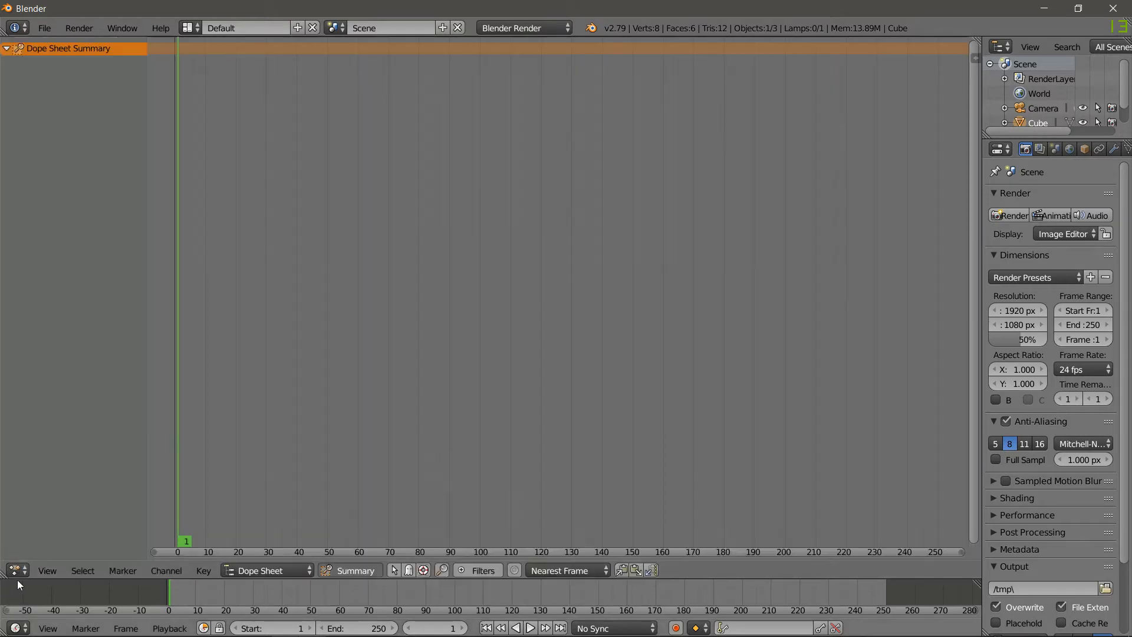
# Split the Dope Sheet into two side-by-side areas and switch one of them to 3D View
pyautogui.moveTo(4, 575); pyautogui.dragTo(534, 629)
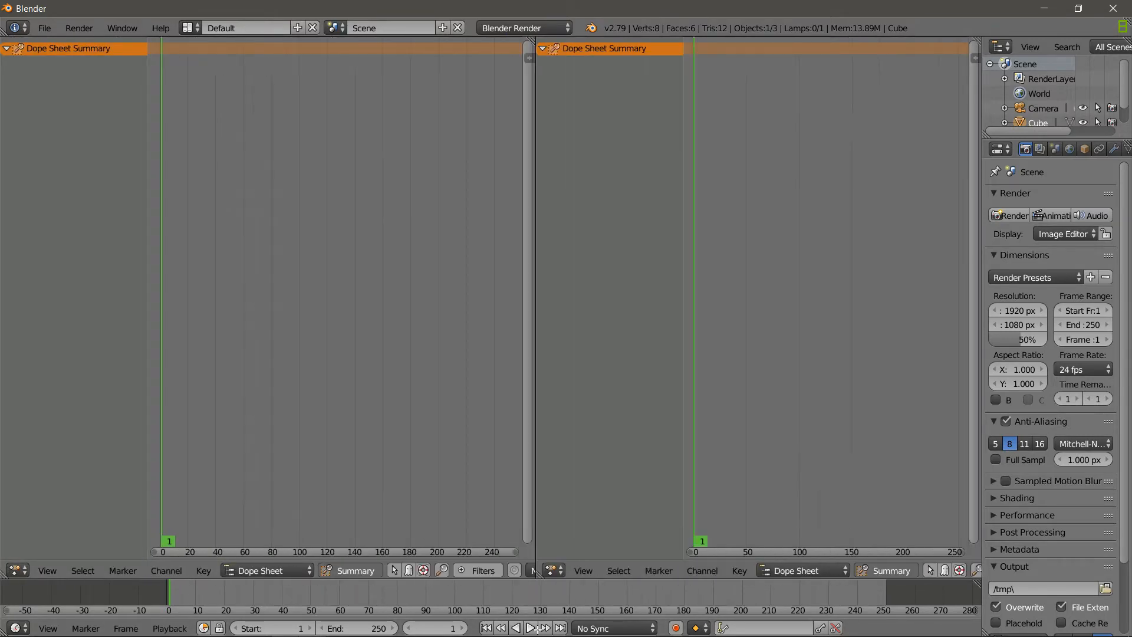
pyautogui.click(17, 570)
pyautogui.click(33, 555)
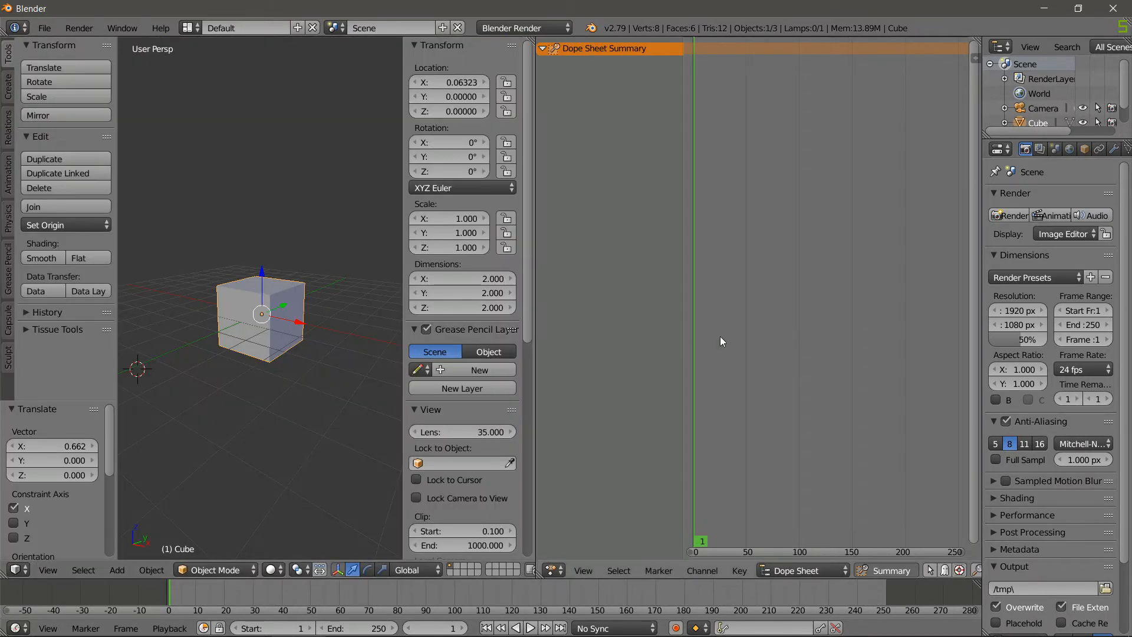
# Merge the 3D View over the Dope Sheet into a single viewport, and zoom and orbit around the cube
pyautogui.scroll(-2, 721, 336)
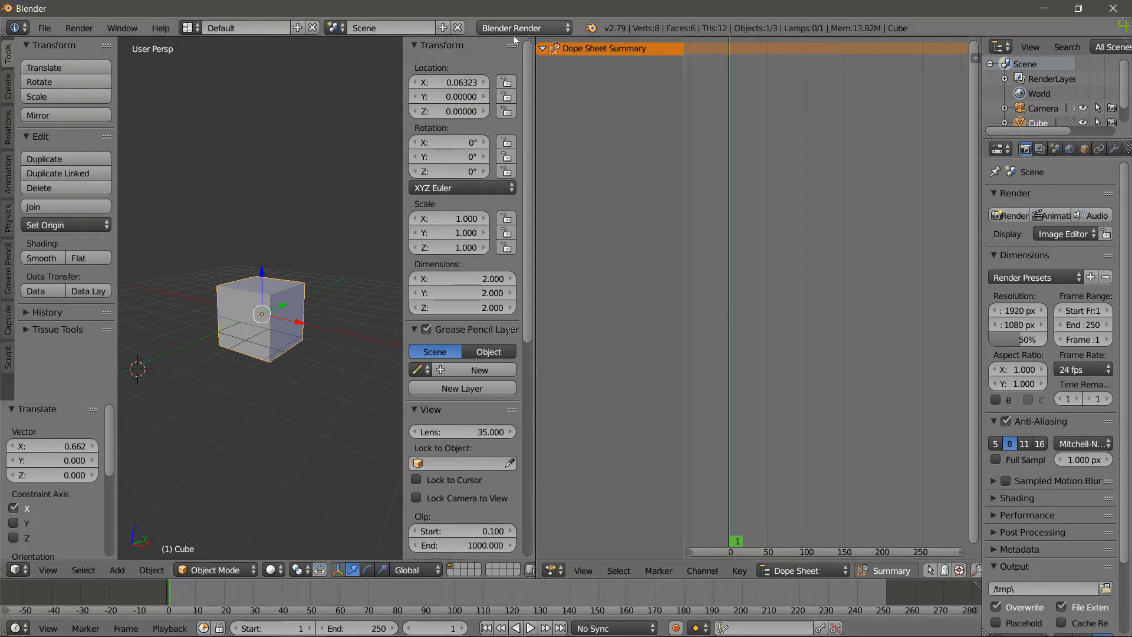
pyautogui.moveTo(531, 39); pyautogui.dragTo(659, 310)
pyautogui.scroll(-6, 599, 80)
pyautogui.scroll(9, 678, 222)
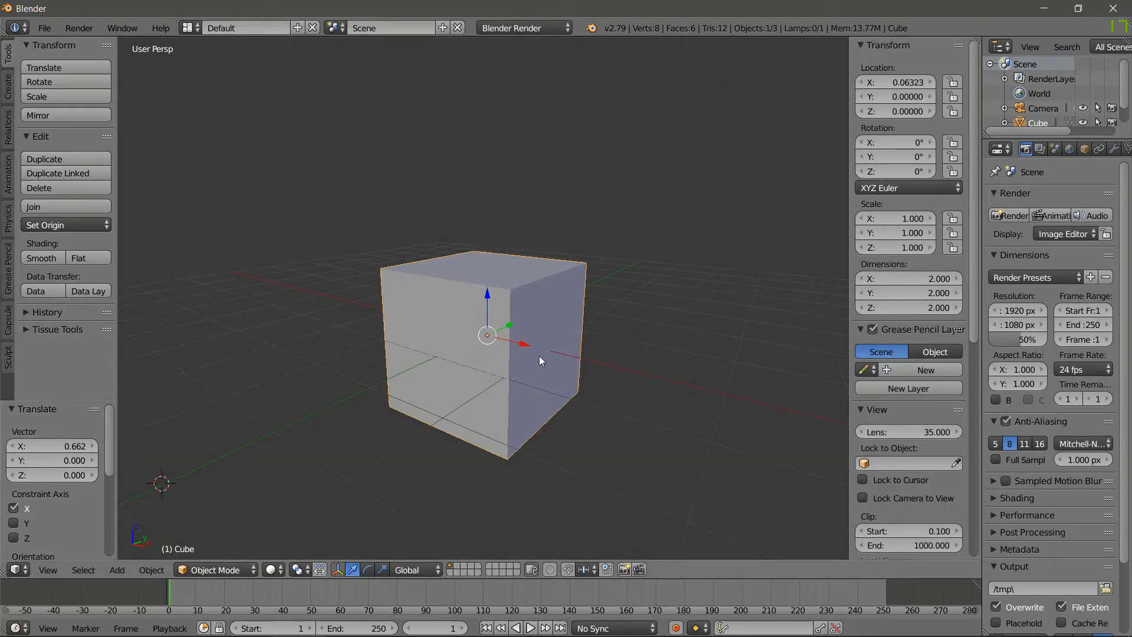
pyautogui.scroll(-7, 450, 317)
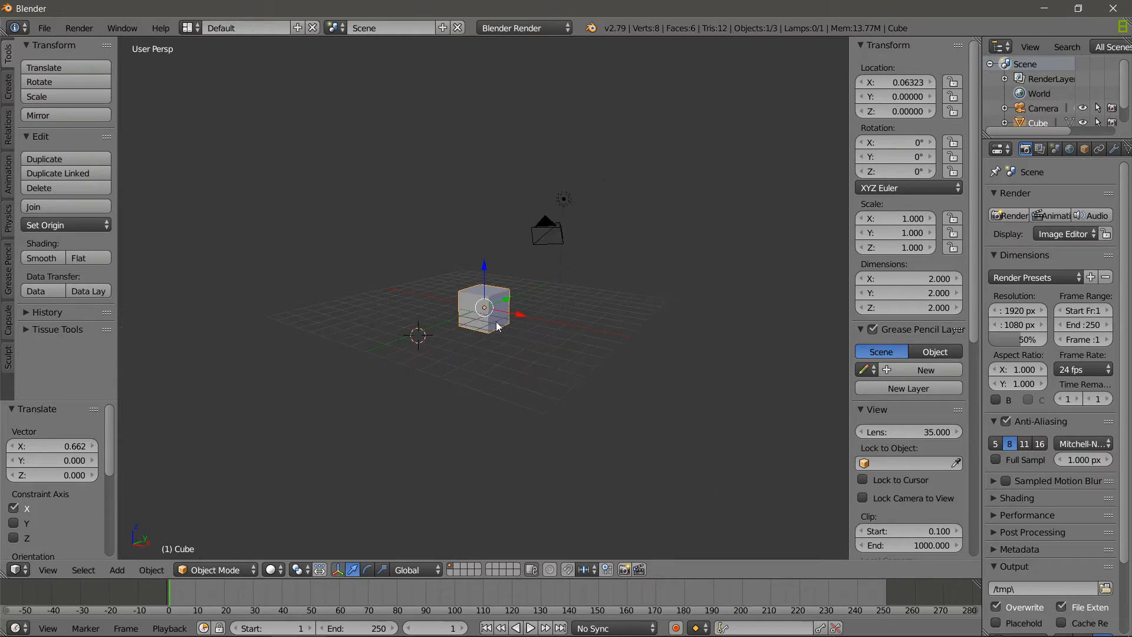
pyautogui.moveTo(646, 505); pyautogui.dragTo(557, 370, button='middle')
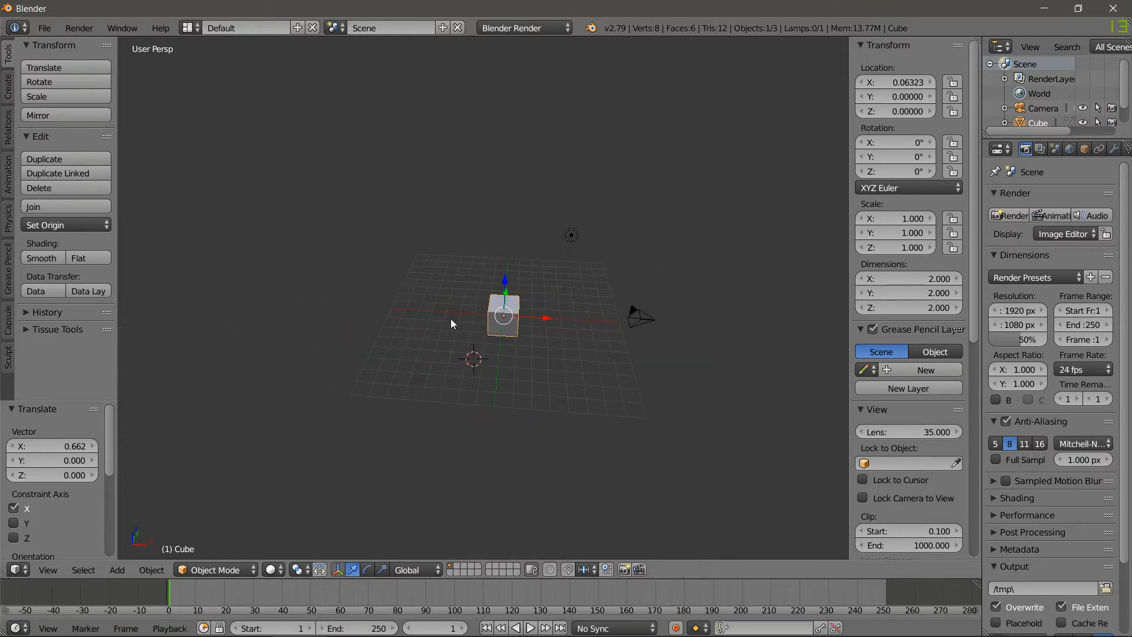
pyautogui.moveTo(451, 319); pyautogui.dragTo(561, 493, button='middle')
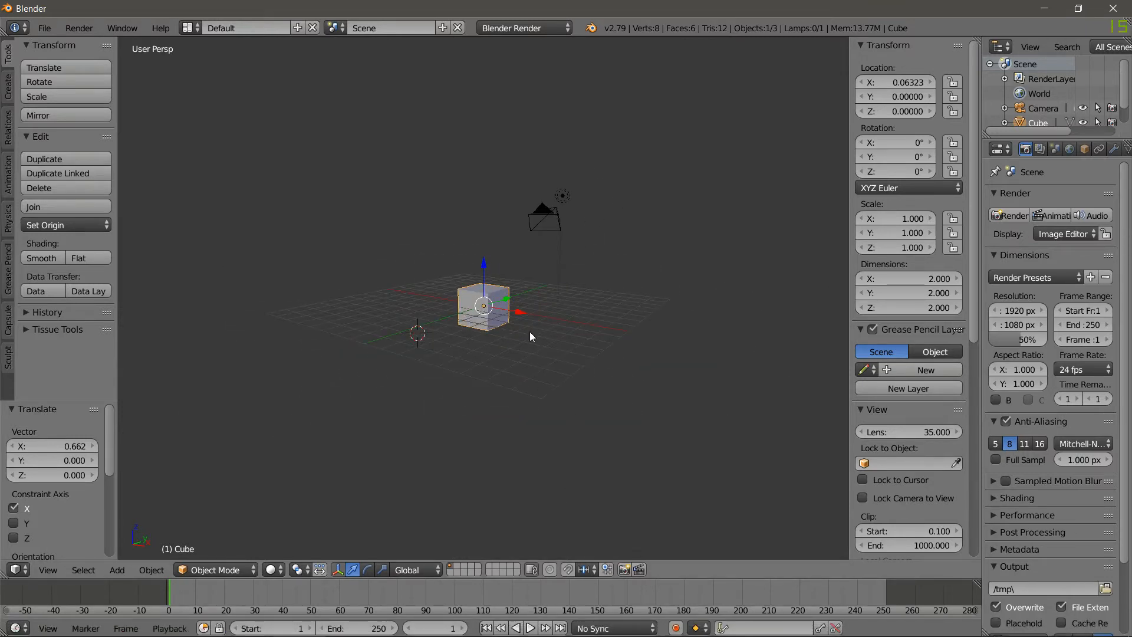
# Switch the visible scene layer back and forth between layers 1 and 2, ending on layer 1
pyautogui.press('2')
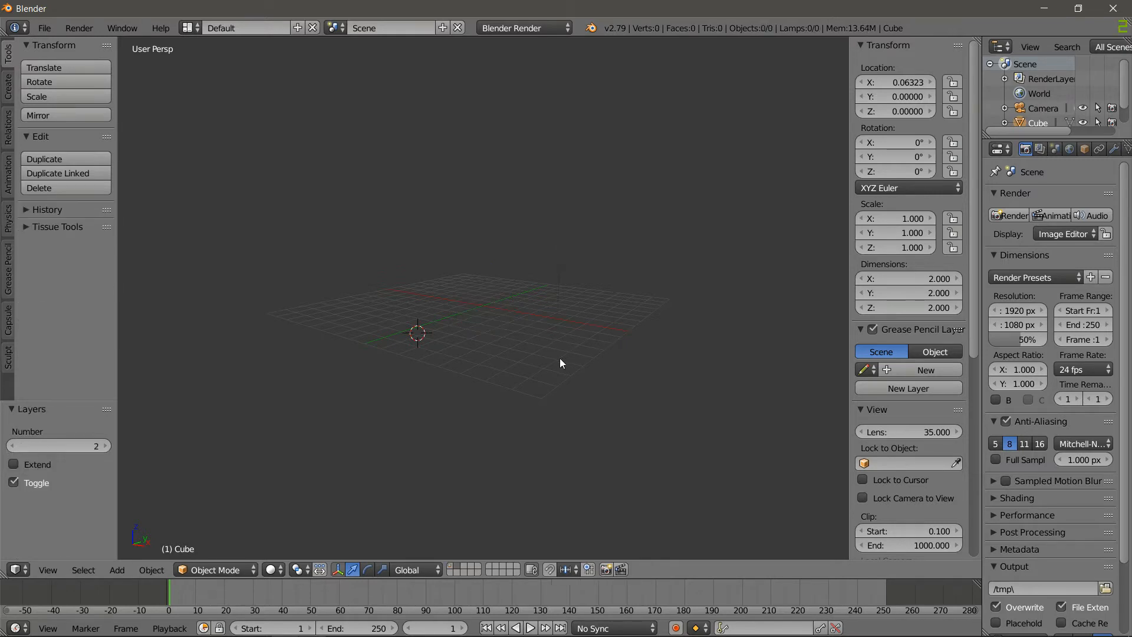
pyautogui.scroll(1, 505, 335)
pyautogui.press('1')
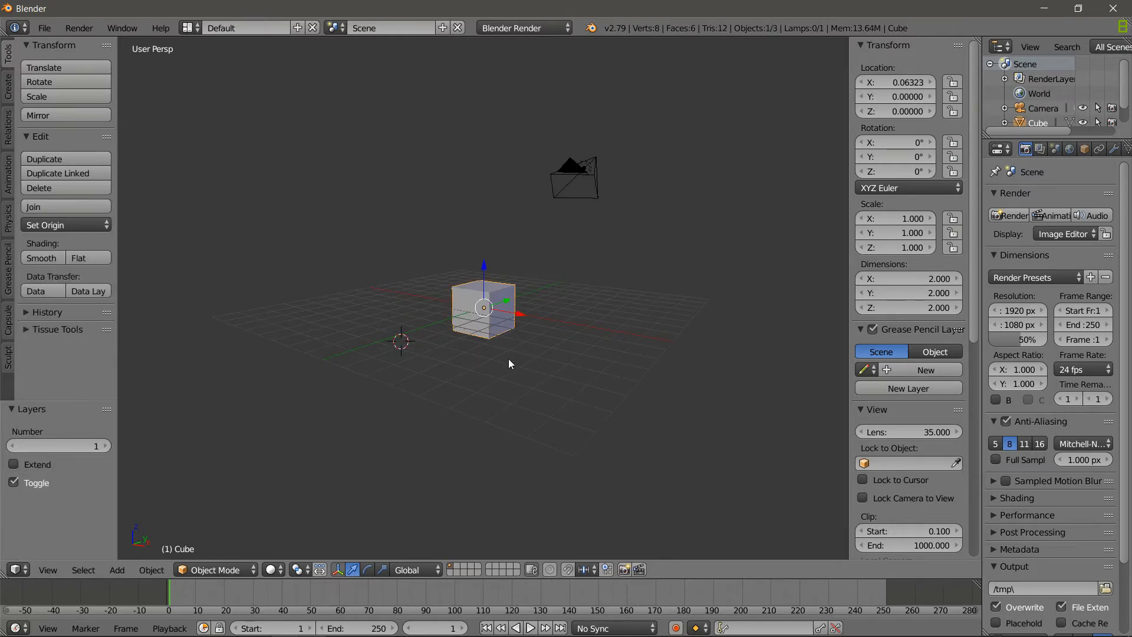
pyautogui.press('2')
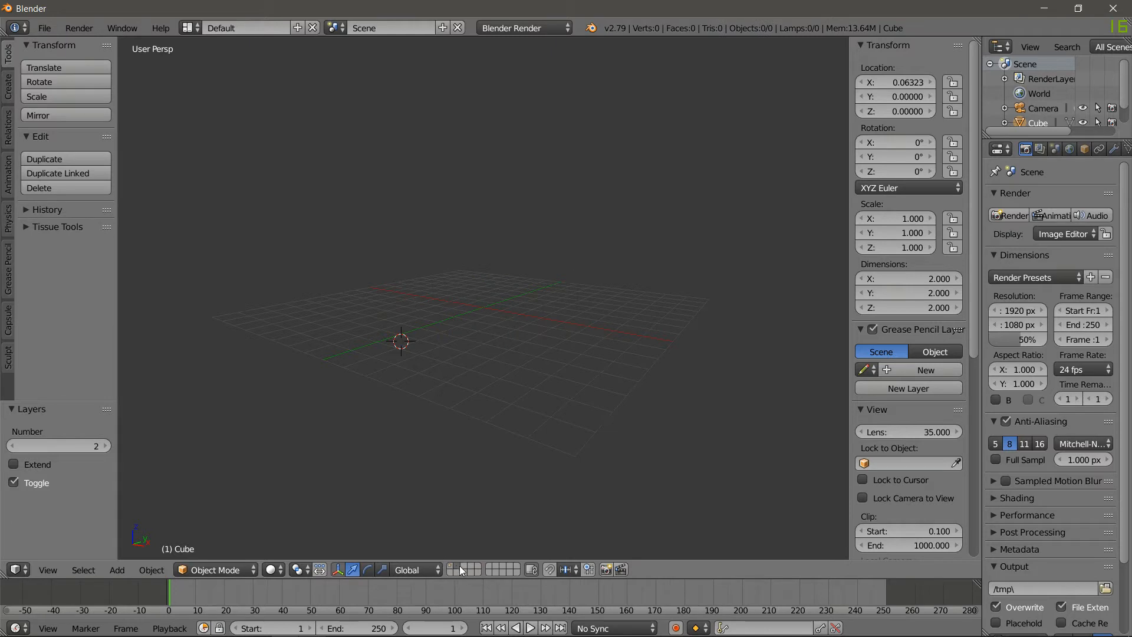
pyautogui.click(452, 566)
pyautogui.click(459, 566)
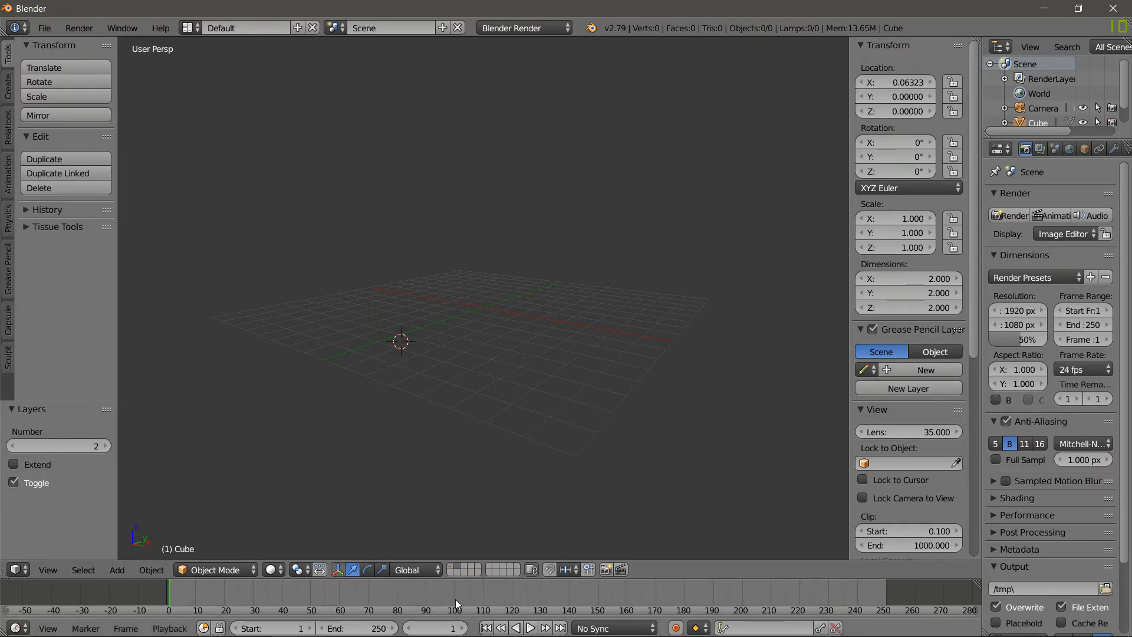
pyautogui.scroll(3, 451, 235)
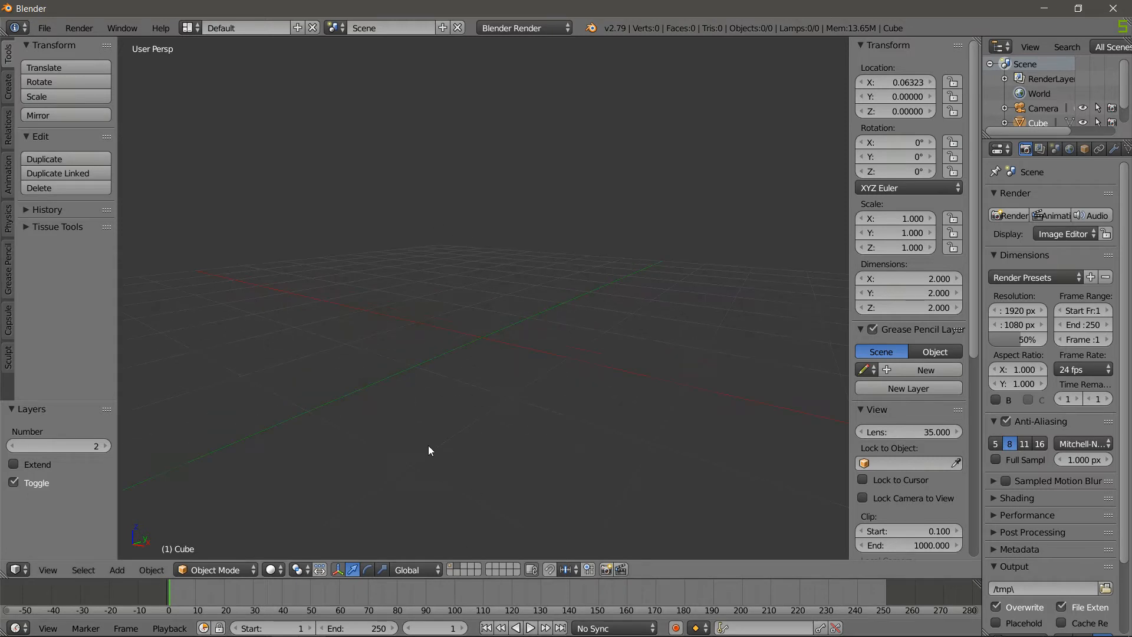
pyautogui.scroll(2, 429, 451)
pyautogui.click(449, 566)
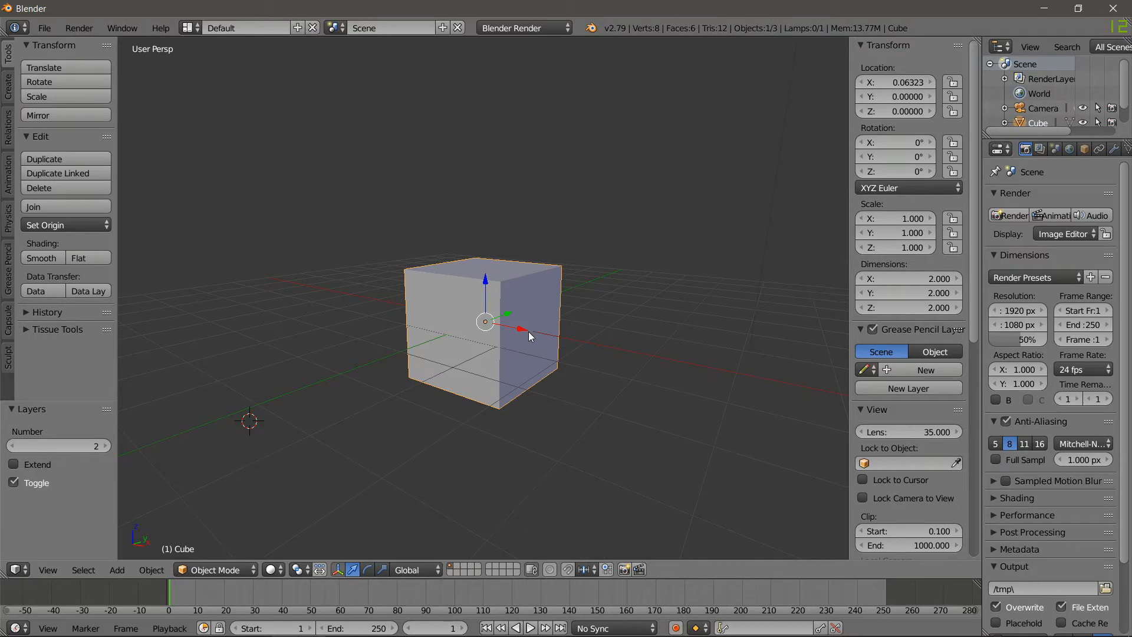
# Duplicate the cube along the X axis, placing the copy about 29.8 units away in the negative direction
pyautogui.hotkey('shift', 'd')
pyautogui.press('x')
pyautogui.click(508, 323)
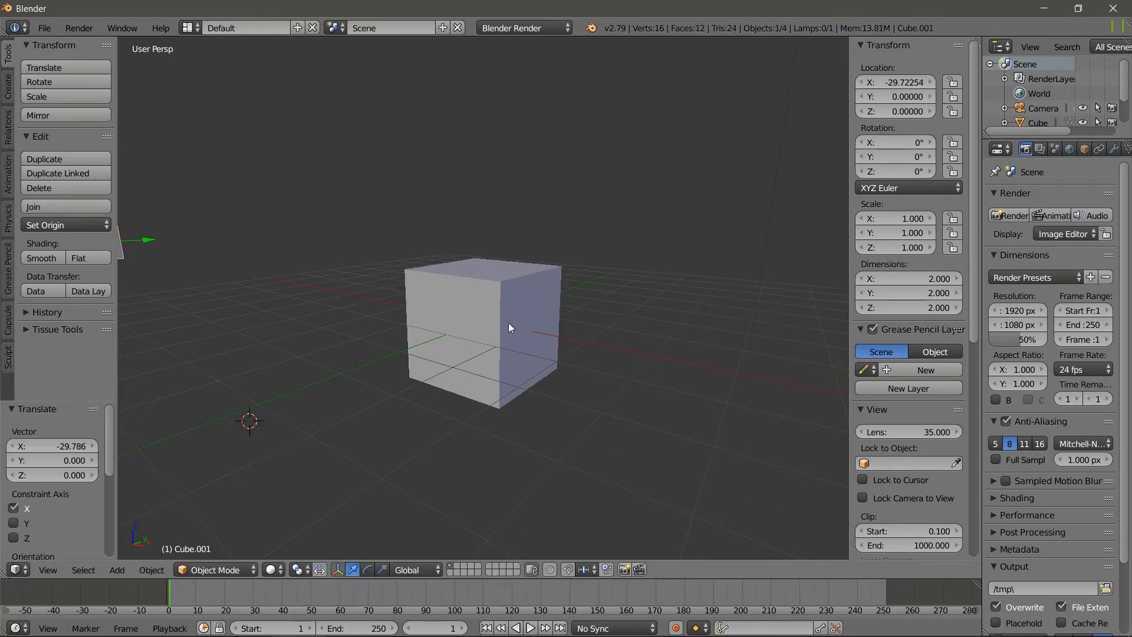
# Move the duplicated cube back toward the original along the X axis, to an X location of about -5.5
pyautogui.scroll(-5, 508, 323)
pyautogui.moveTo(508, 322); pyautogui.dragTo(451, 324, button='middle')
pyautogui.scroll(-3, 451, 323)
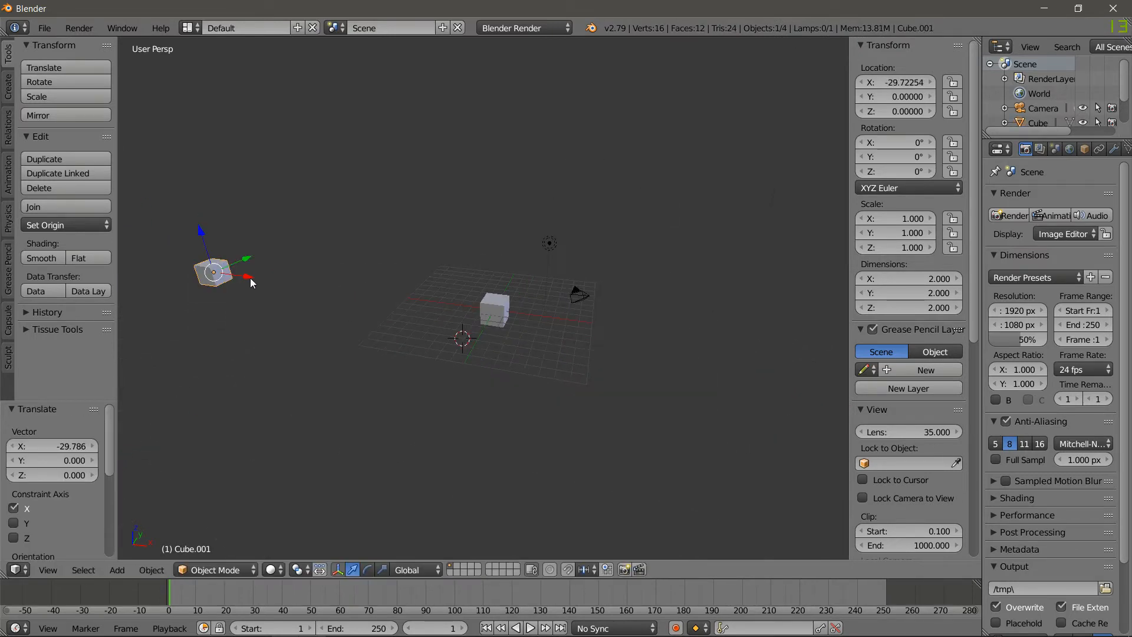
pyautogui.moveTo(250, 278); pyautogui.dragTo(481, 306)
pyautogui.scroll(6, 475, 331)
pyautogui.moveTo(473, 334)
pyautogui.mouseDown(button='middle')
pyautogui.moveTo(427, 325)
pyautogui.moveTo(476, 319)
pyautogui.mouseUp(button='middle')
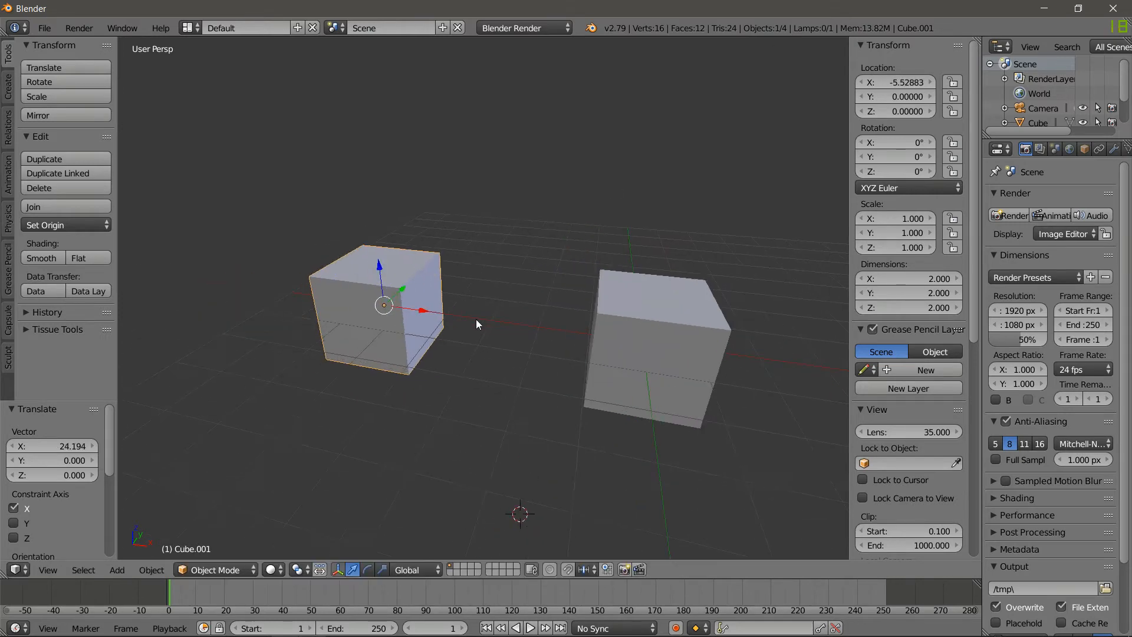
# Move the duplicated cube to layer 2 and display layer 2
pyautogui.press('m')
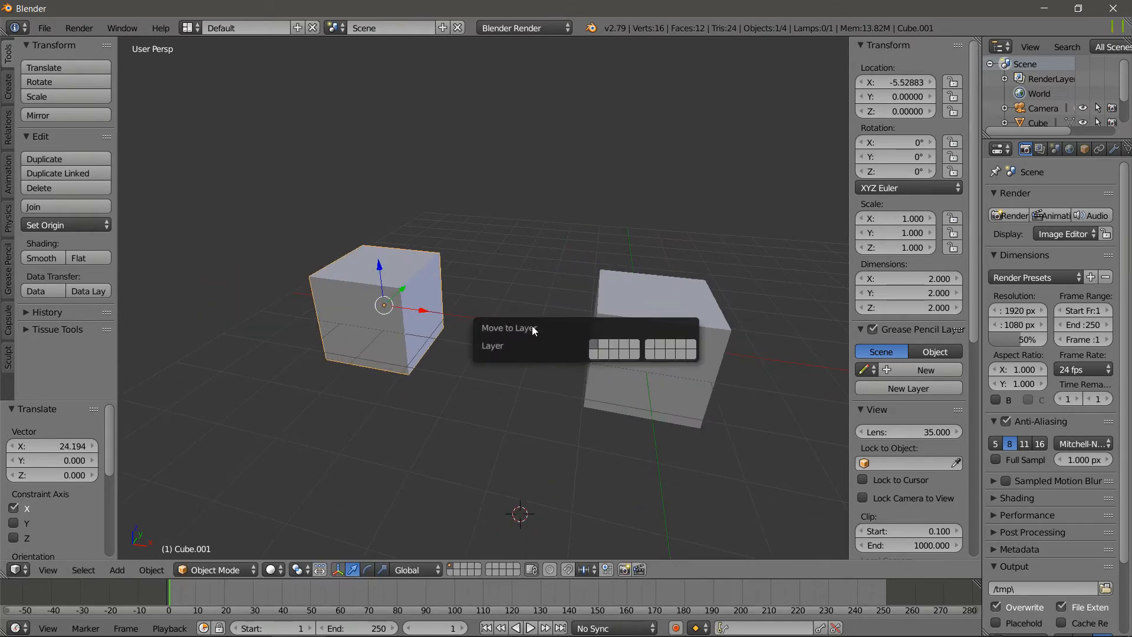
pyautogui.click(606, 344)
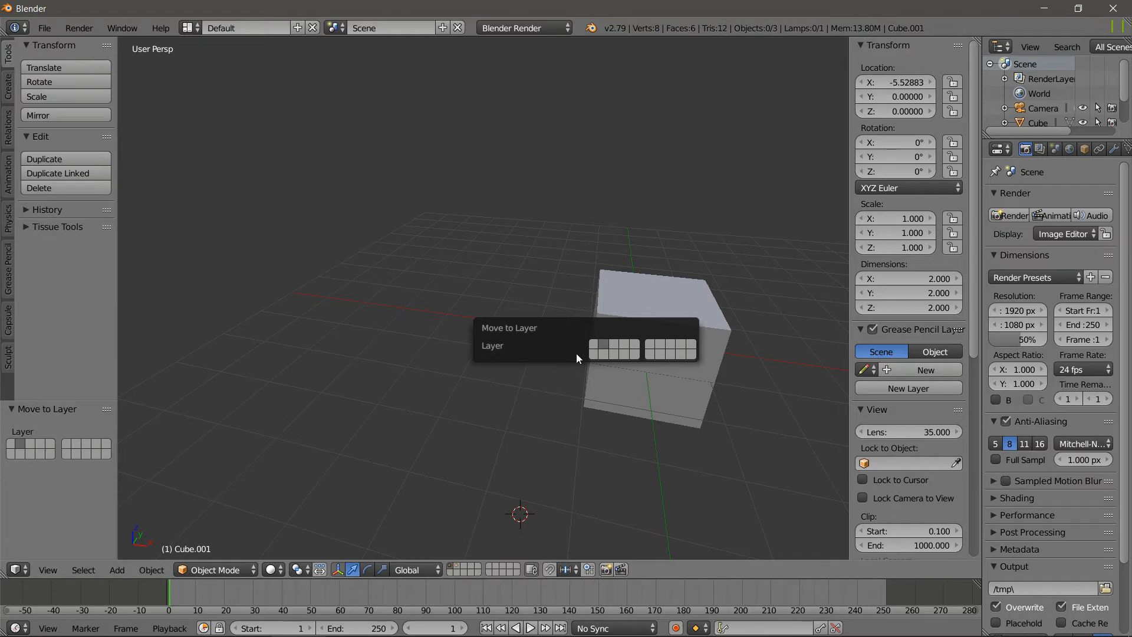
pyautogui.moveTo(617, 460); pyautogui.dragTo(549, 413, button='middle')
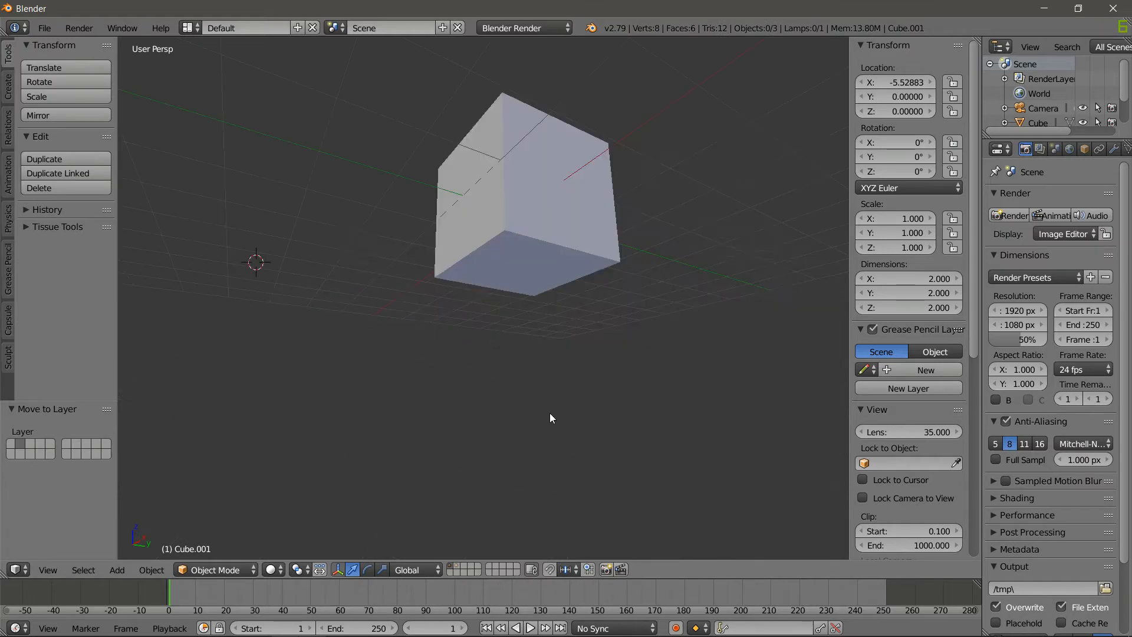
pyautogui.click(459, 564)
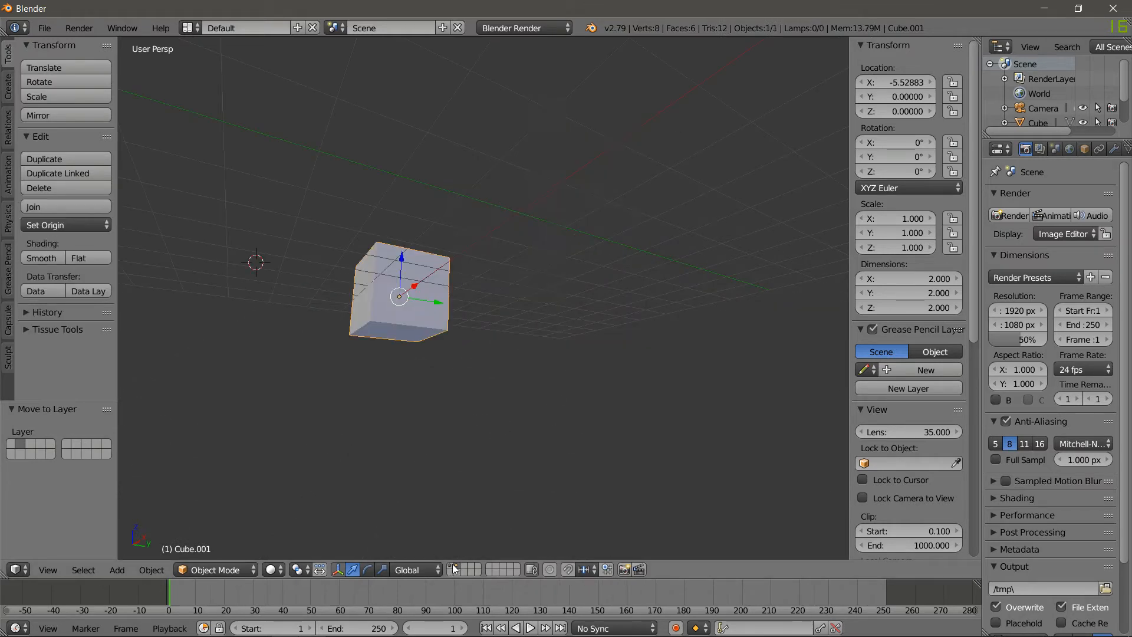
# Display layer 1, select the original cube and enter Edit Mode on it
pyautogui.click(451, 565)
pyautogui.moveTo(498, 268); pyautogui.dragTo(577, 364, button='middle')
pyautogui.moveTo(576, 364); pyautogui.dragTo(624, 374, button='right')
pyautogui.press('Escape')
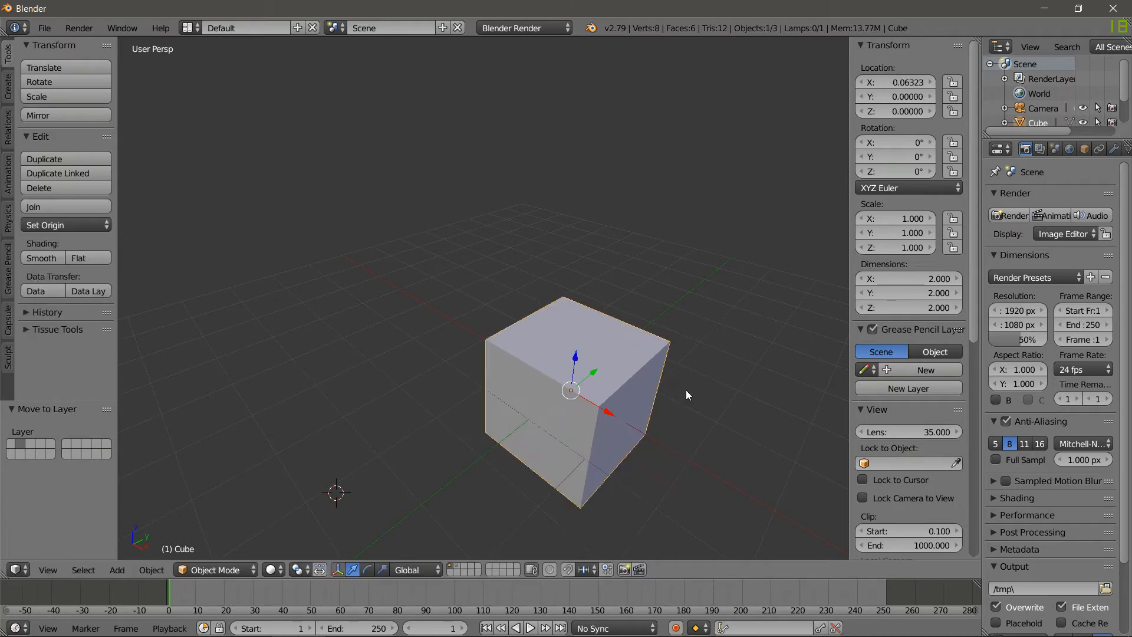
pyautogui.press('Tab')
pyautogui.press('Tab')
pyautogui.press('Tab')
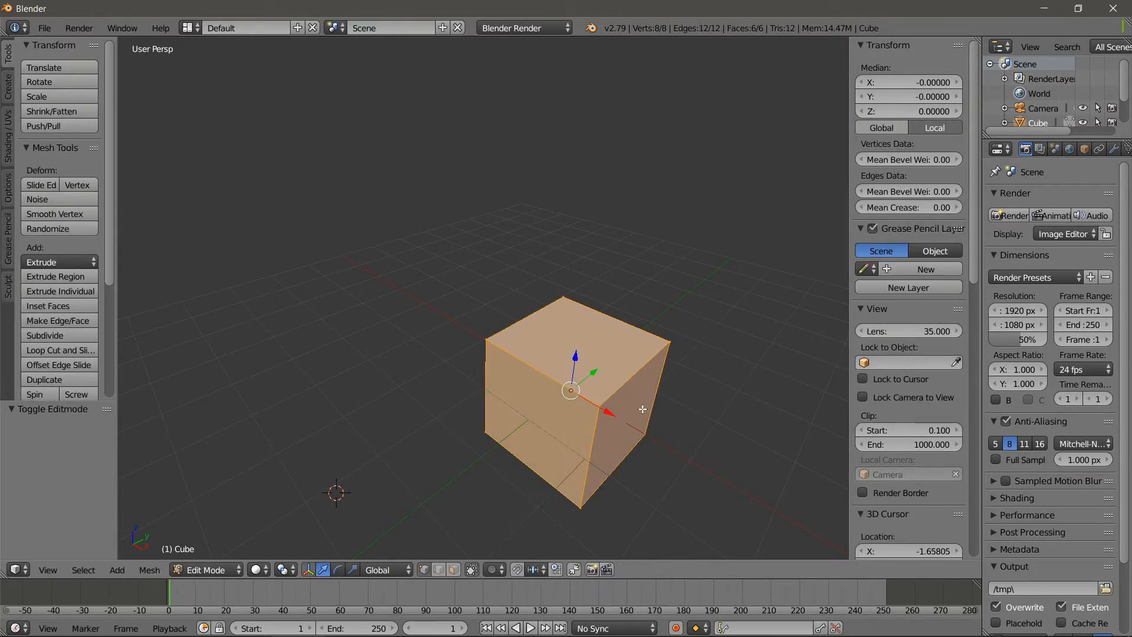
# Subdivide the whole cube mesh twice, and apply Subdivide Smooth once
pyautogui.press('a')
pyautogui.press('a')
pyautogui.press('w')
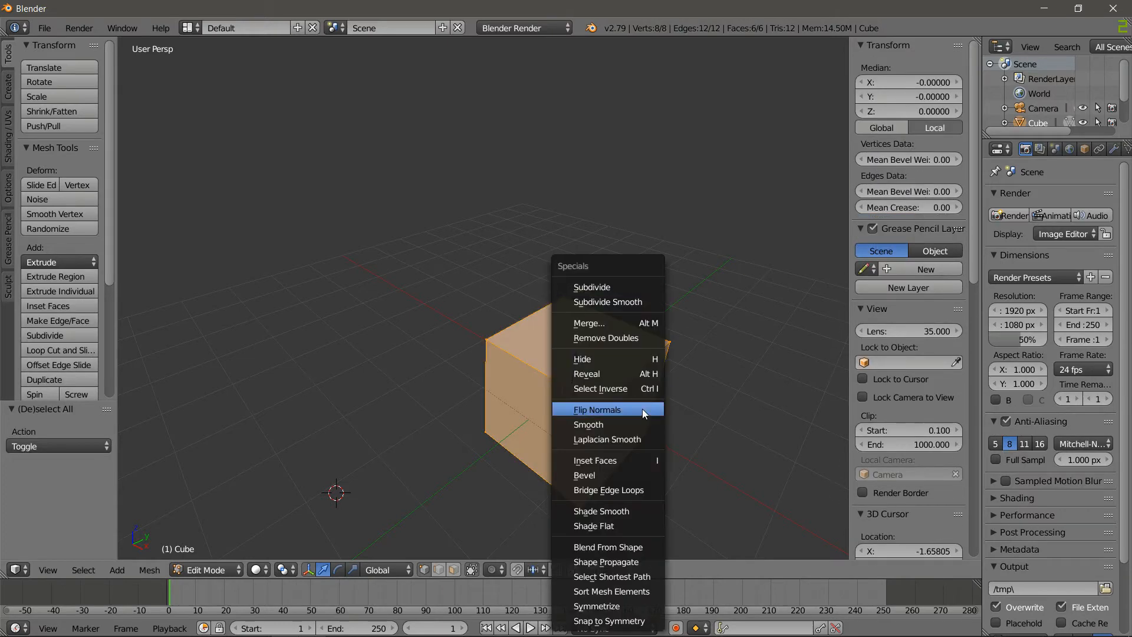
pyautogui.click(604, 286)
pyautogui.press('w')
pyautogui.click(600, 287)
pyautogui.press('w')
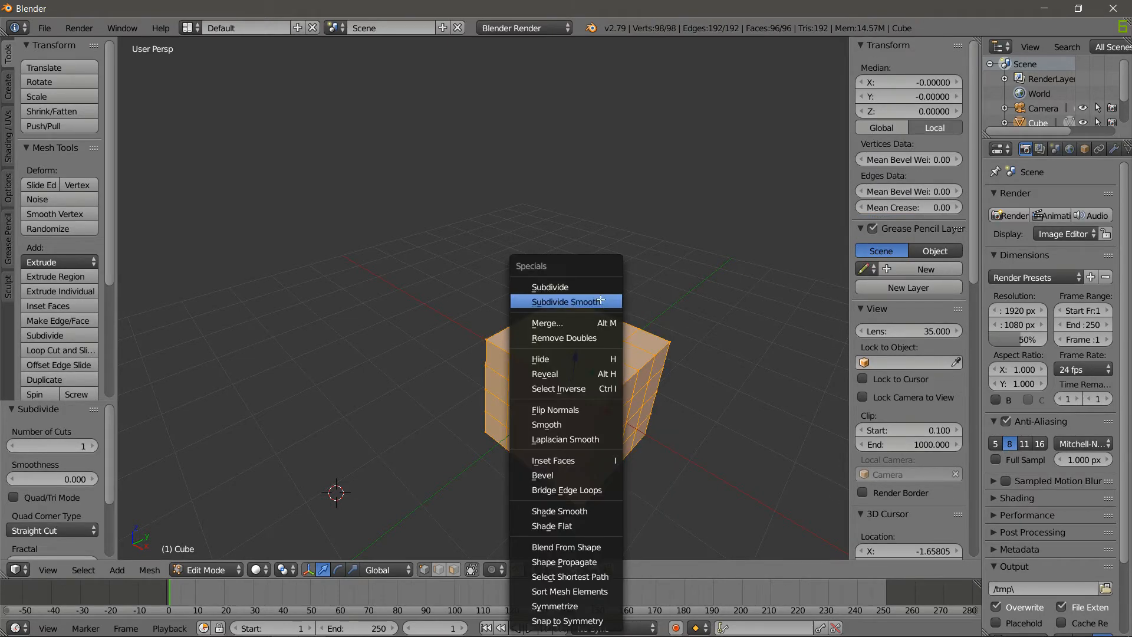
pyautogui.click(600, 302)
# In face select mode, select the face loops running along the cube's upright corners and top edges
pyautogui.press('a')
pyautogui.moveTo(703, 386); pyautogui.dragTo(383, 367, button='middle')
pyautogui.hotkey('ctrl', 'Tab')
pyautogui.click(630, 378)
pyautogui.keyDown('alt'); pyautogui.rightClick(485, 374); pyautogui.keyUp('alt')
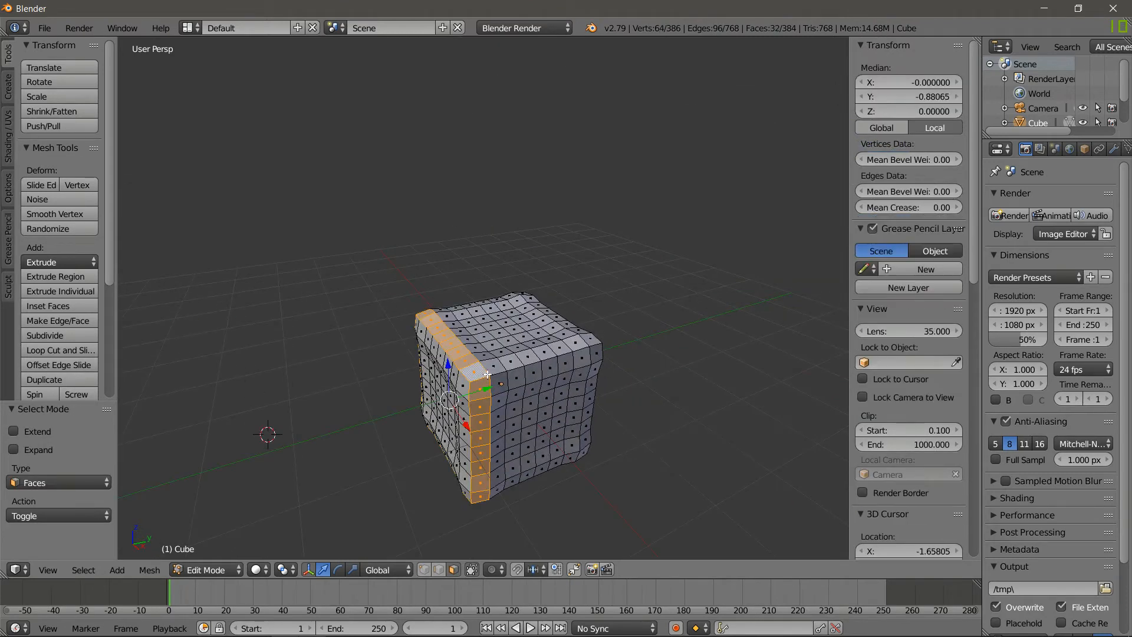
pyautogui.keyDown('alt'); pyautogui.keyDown('shift'); pyautogui.rightClick(587, 356); pyautogui.keyUp('shift'); pyautogui.keyUp('alt')
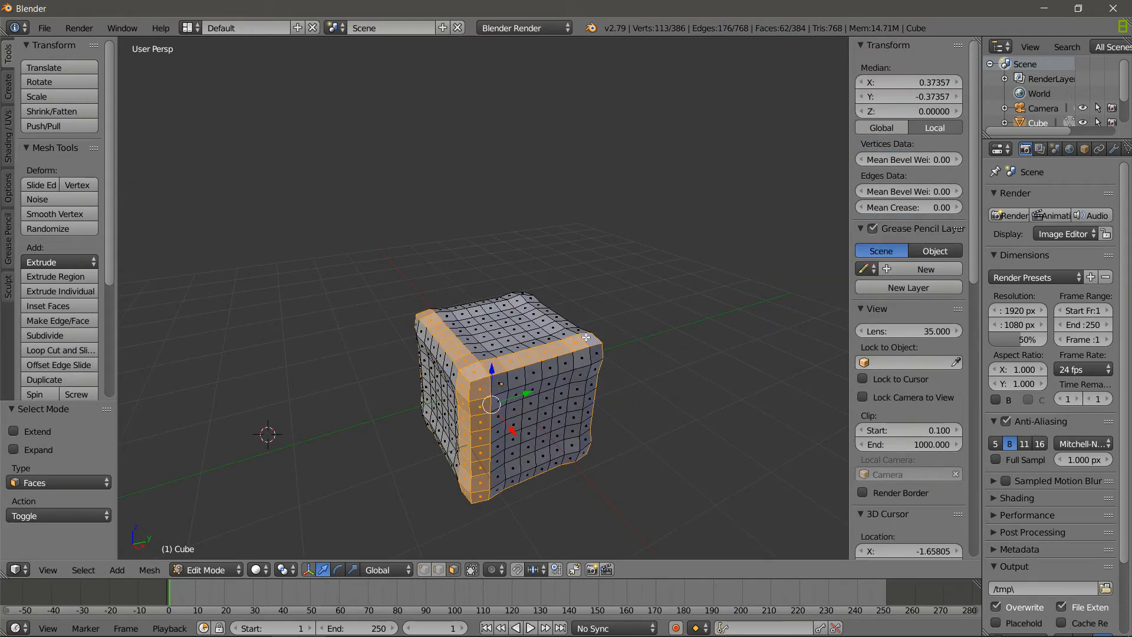
pyautogui.keyDown('alt'); pyautogui.keyDown('shift'); pyautogui.rightClick(587, 340); pyautogui.keyUp('shift'); pyautogui.keyUp('alt')
pyautogui.moveTo(587, 339); pyautogui.dragTo(683, 319, button='middle')
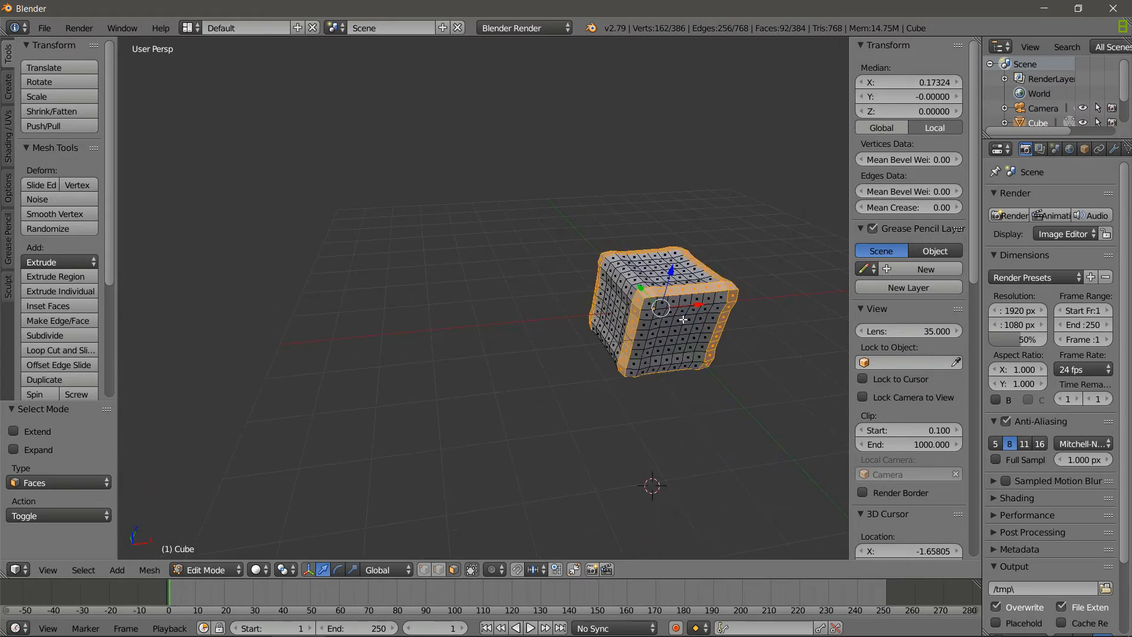
pyautogui.keyDown('alt'); pyautogui.keyDown('shift'); pyautogui.rightClick(644, 287); pyautogui.keyUp('shift'); pyautogui.keyUp('alt')
pyautogui.moveTo(644, 287); pyautogui.dragTo(684, 359, button='middle')
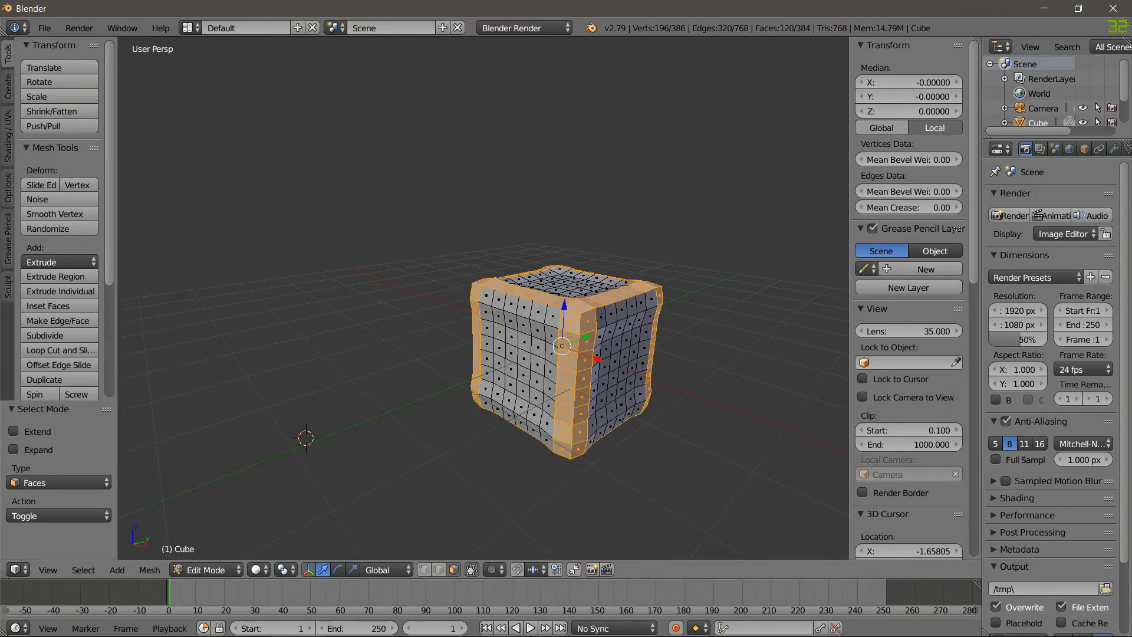
# Inset the selected face loops by about 0.096 and extrude them scaled inward to form recessed grooves
pyautogui.press('i')
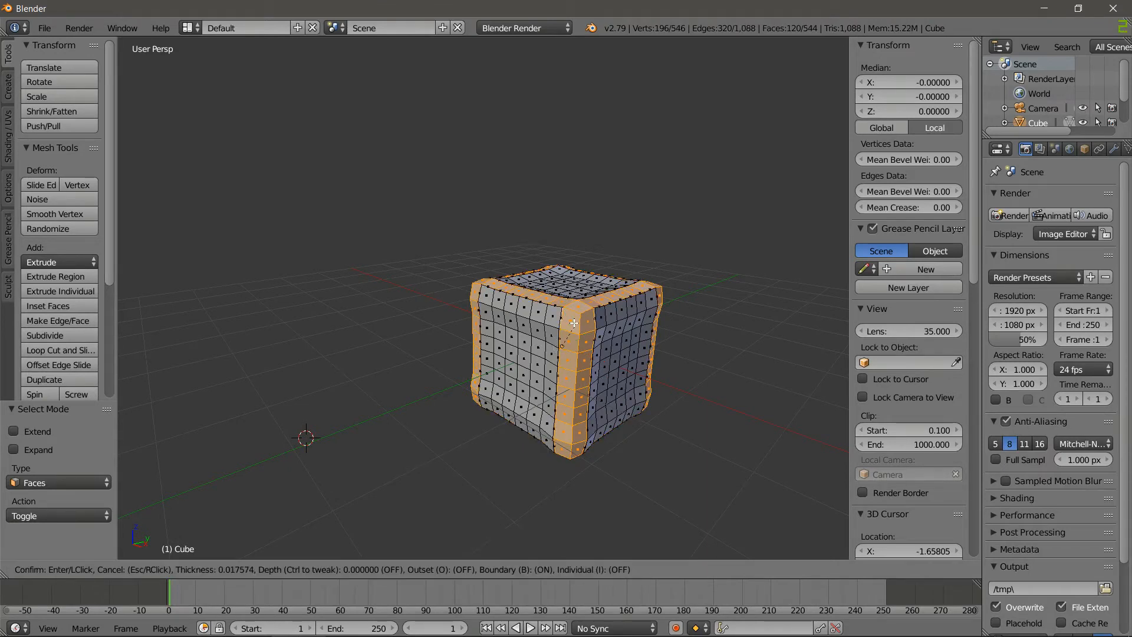
pyautogui.press('Escape')
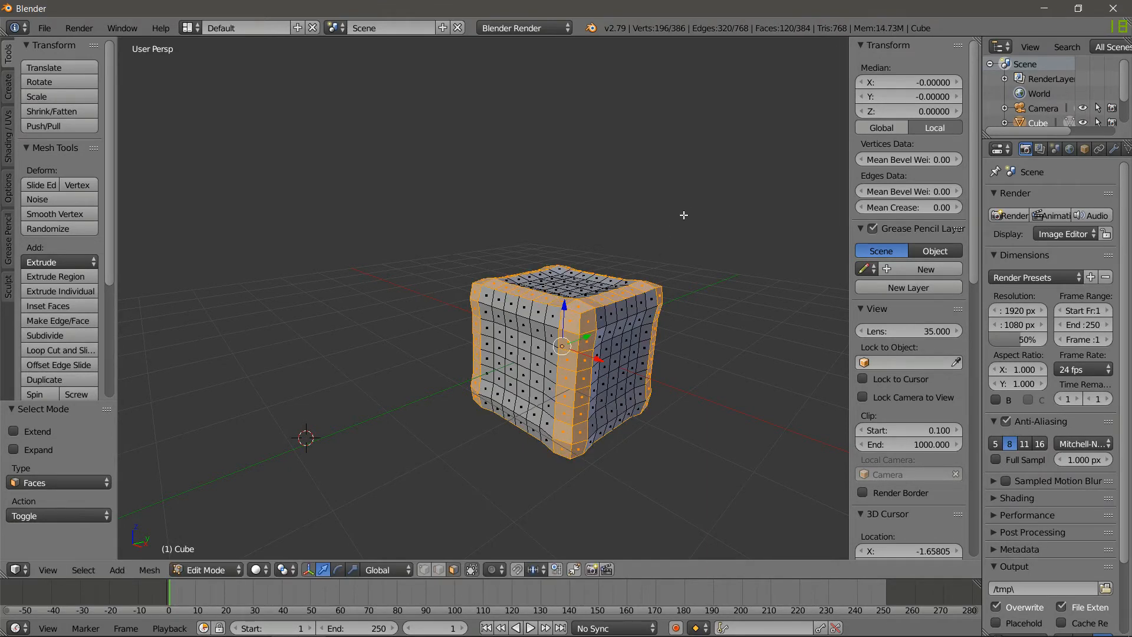
pyautogui.press('i')
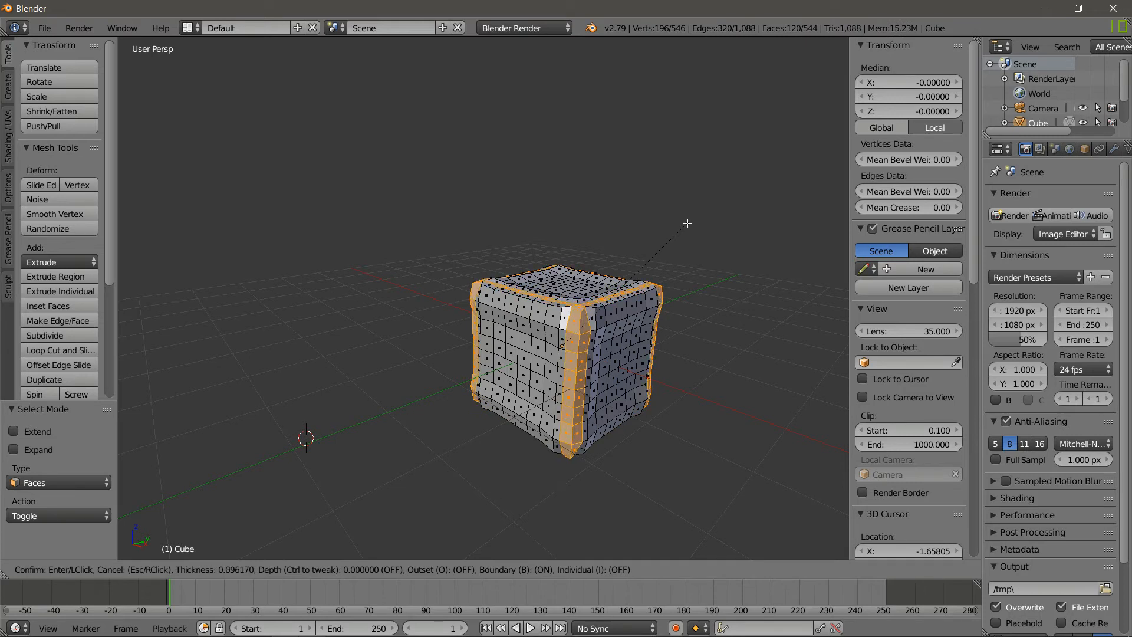
pyautogui.click(687, 224)
pyautogui.press('e')
pyautogui.press('s')
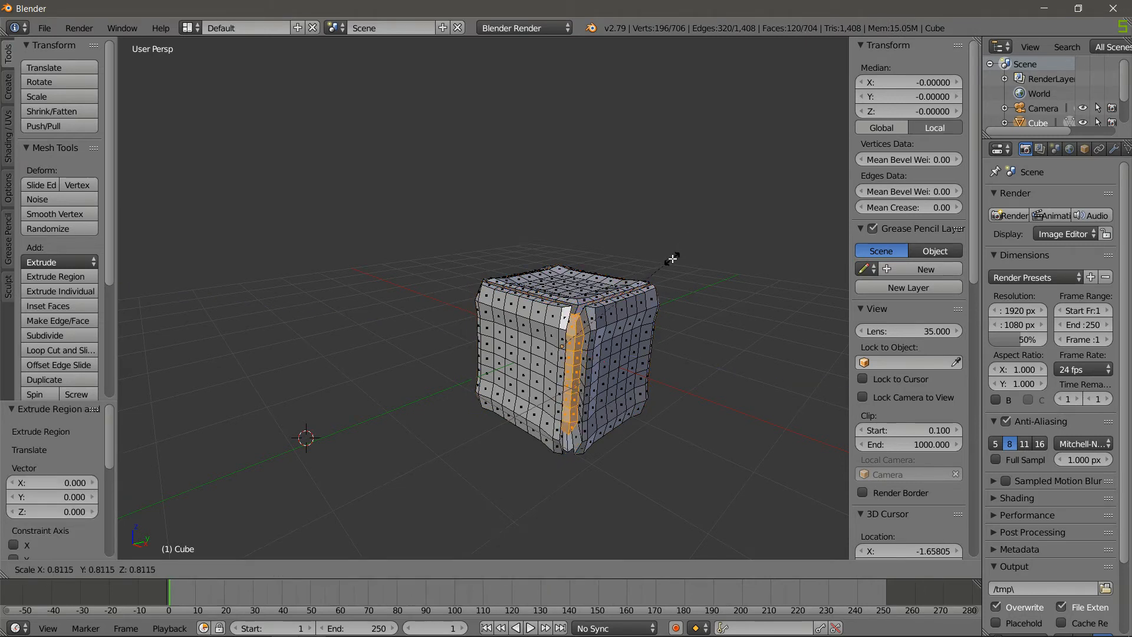
pyautogui.click(664, 277)
pyautogui.press('Tab')
pyautogui.press('a')
pyautogui.moveTo(665, 276); pyautogui.dragTo(621, 281, button='middle')
pyautogui.hotkey('ctrl', 'shift', 's')
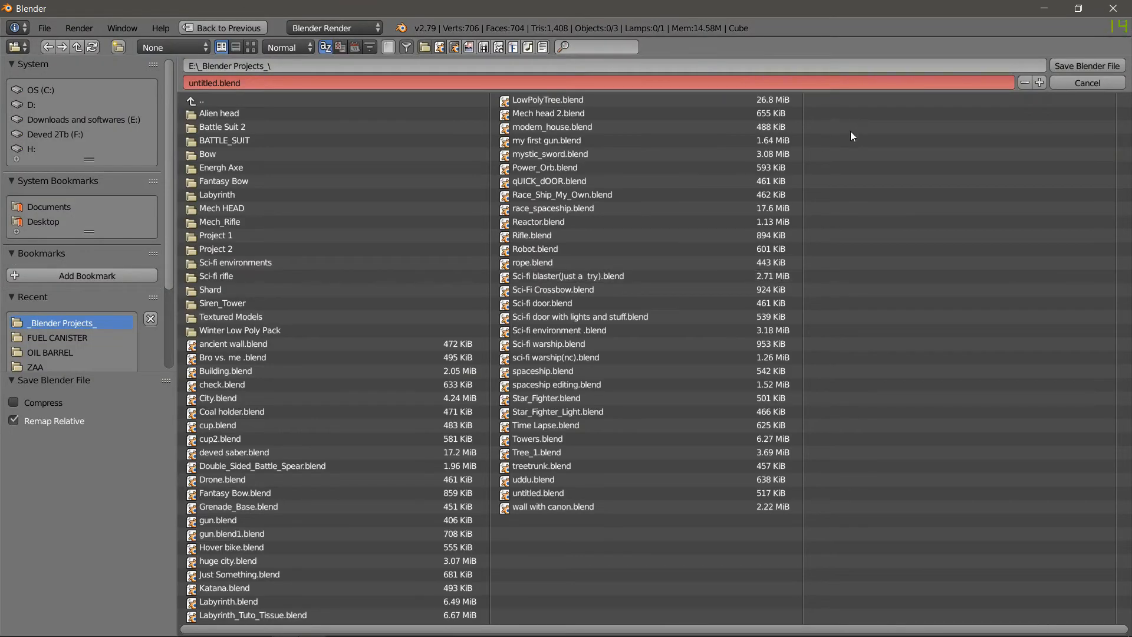
pyautogui.click(1083, 82)
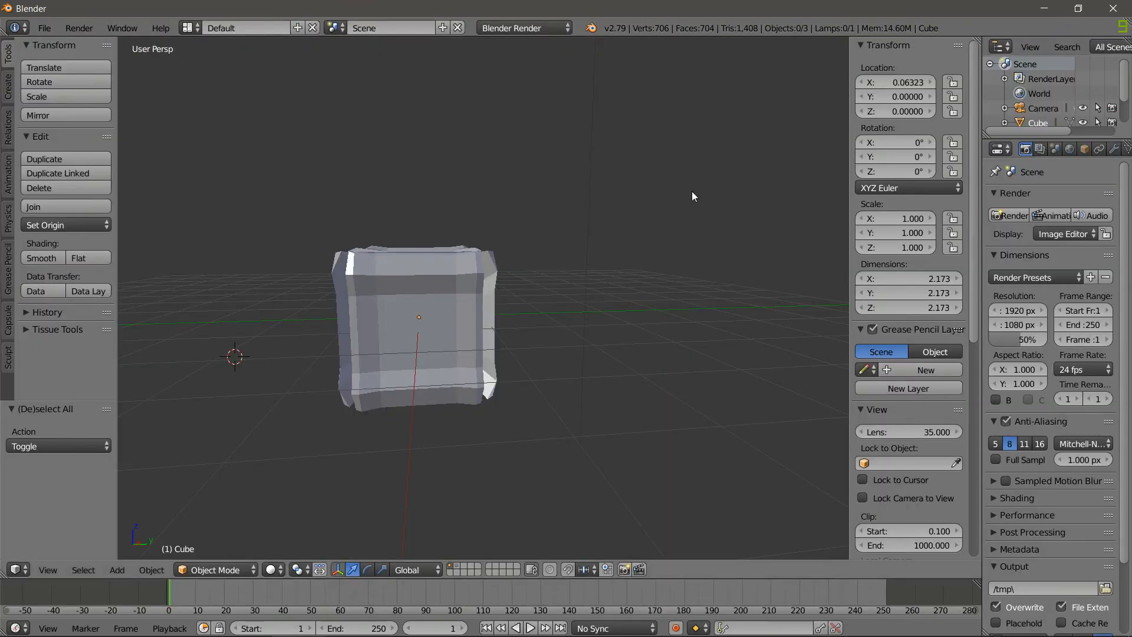
pyautogui.moveTo(692, 191); pyautogui.dragTo(507, 267, button='middle')
pyautogui.scroll(-6, 645, 268)
pyautogui.scroll(10, 558, 326)
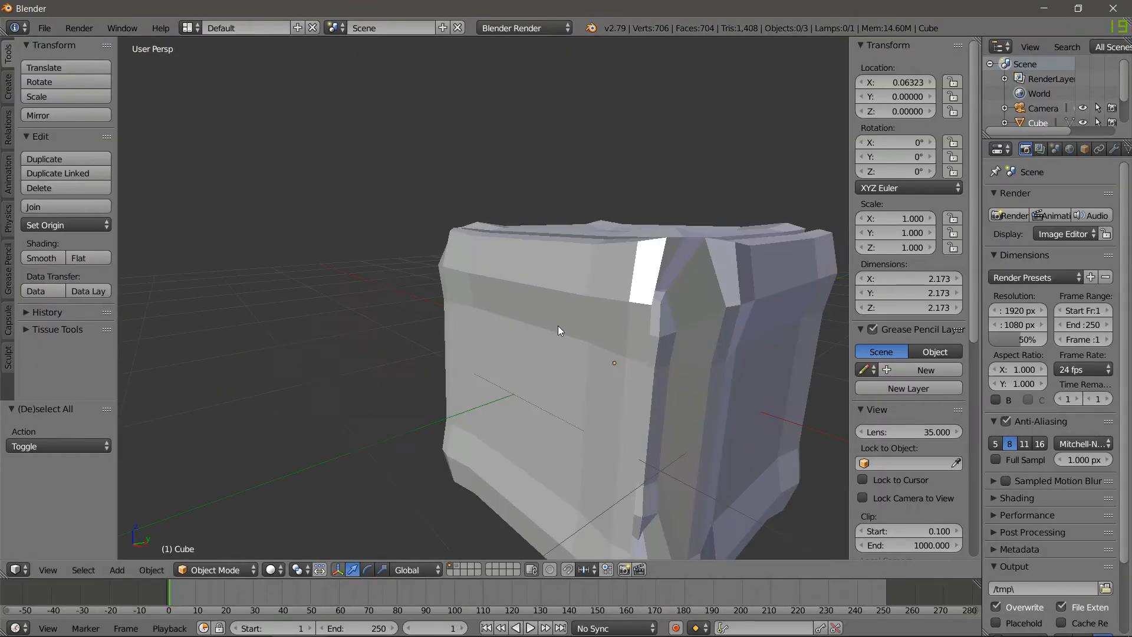
# Duplicate the grooved cube and move the copy along the X axis to an X location of about 2.72
pyautogui.rightClick(648, 335)
pyautogui.hotkey('shift', 'd')
pyautogui.rightClick(666, 330)
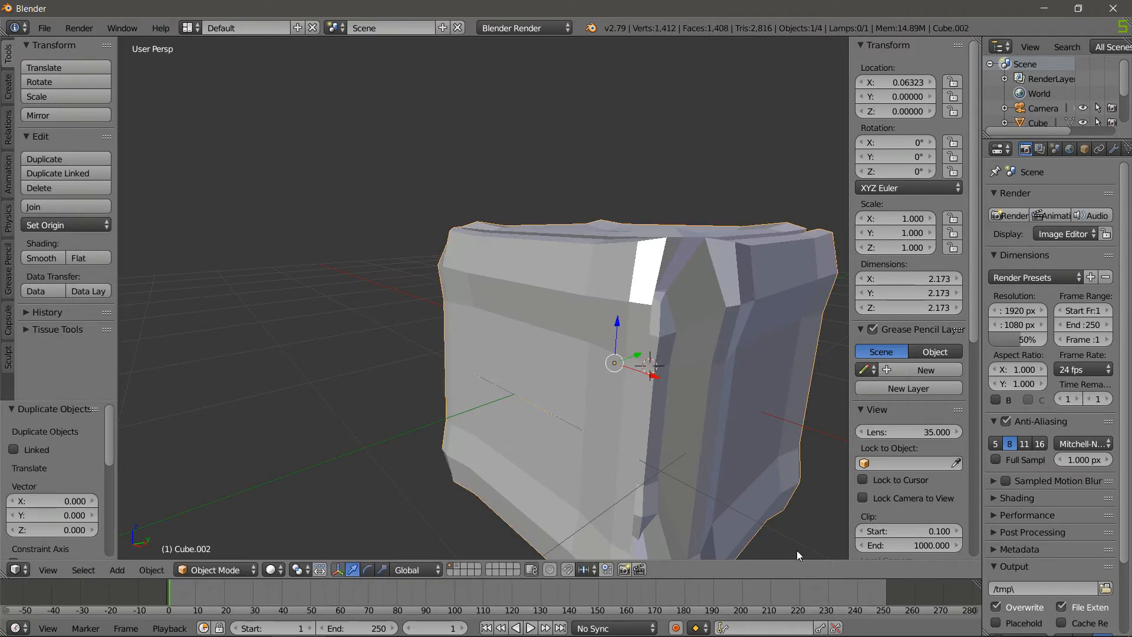
pyautogui.scroll(-5, 662, 376)
pyautogui.scroll(3, 579, 336)
pyautogui.press('g')
pyautogui.press('x')
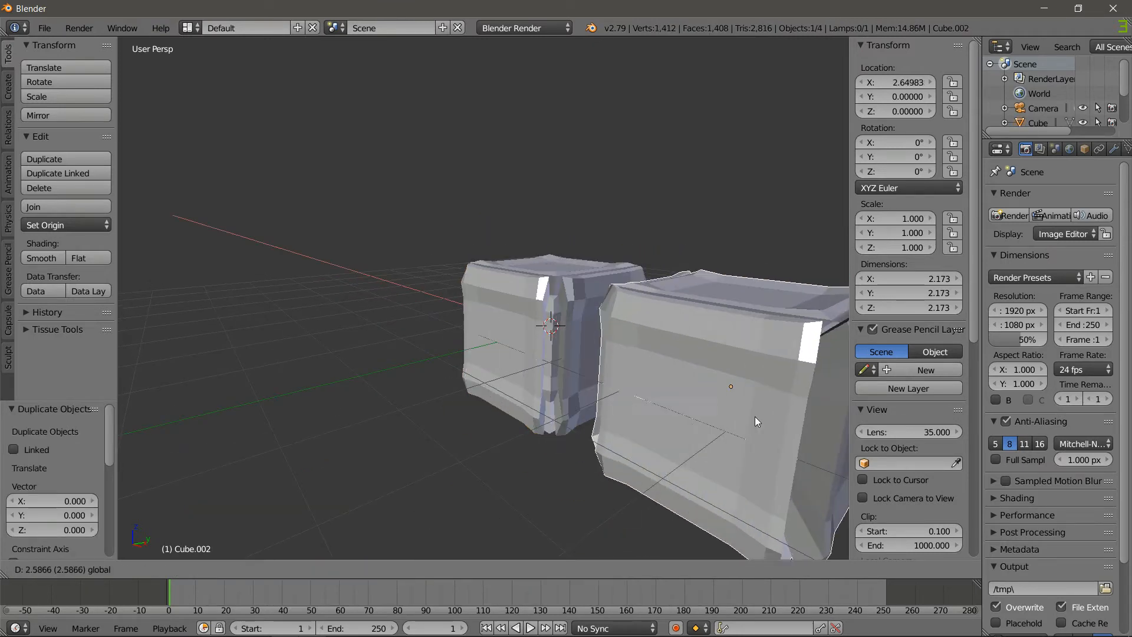
pyautogui.click(761, 420)
# Move the grooved copy to layer 2 and display layer 2
pyautogui.press('m')
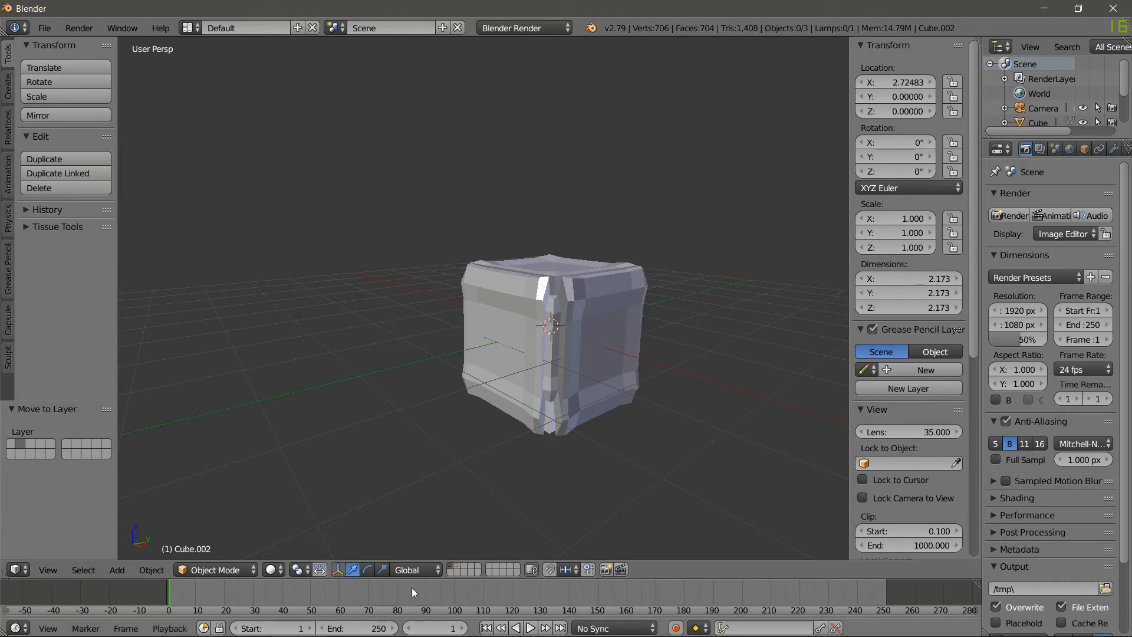
pyautogui.click(459, 566)
pyautogui.scroll(-3, 365, 227)
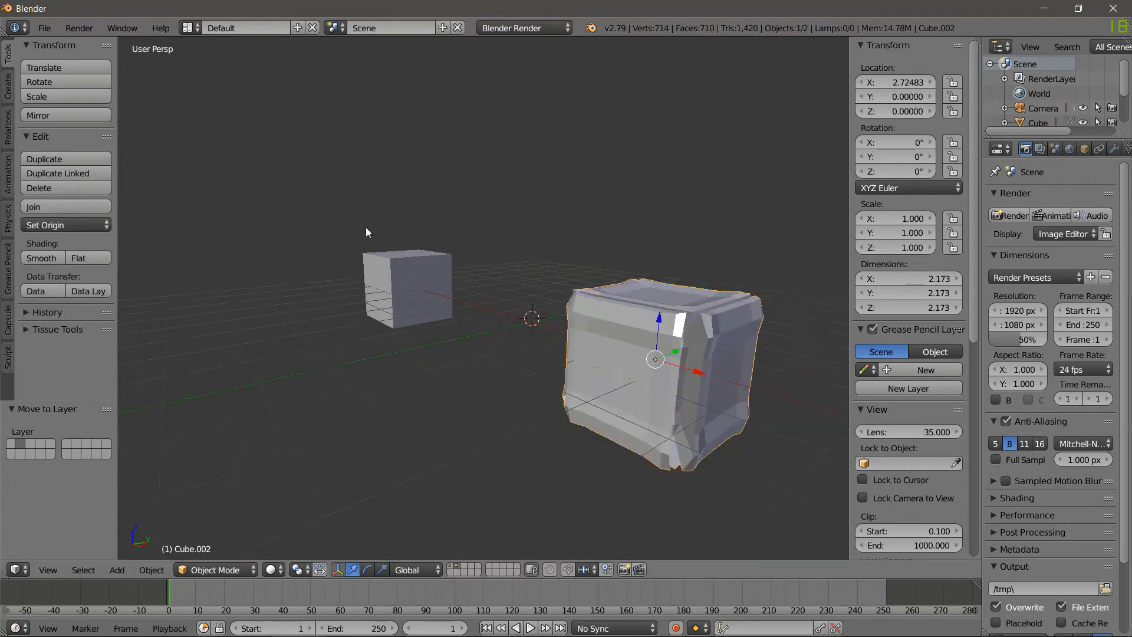
# Move the plain cube on layer 2 about 4.38 units along the X axis toward the grooved copy
pyautogui.moveTo(365, 227); pyautogui.dragTo(423, 276, button='middle')
pyautogui.scroll(5, 476, 357)
pyautogui.rightClick(427, 324)
pyautogui.press('g')
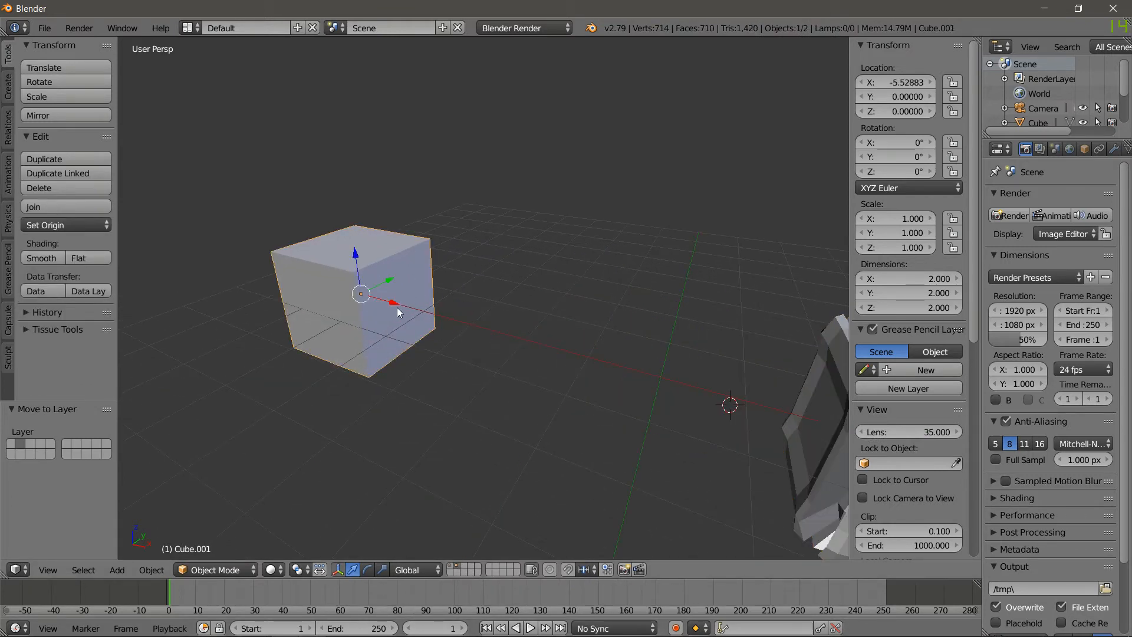
pyautogui.press('x')
pyautogui.click(703, 400)
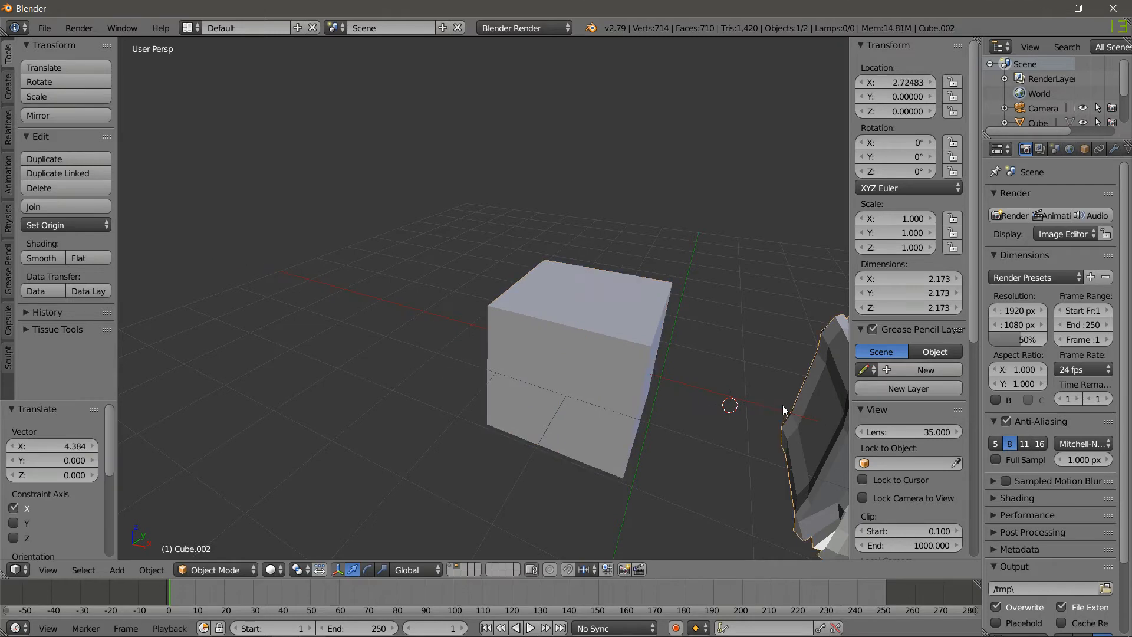
# Slide the grooved copy along the X axis toward the plain cube and back to an X location of about 2.73
pyautogui.scroll(-3, 784, 410)
pyautogui.moveTo(713, 376); pyautogui.dragTo(610, 362)
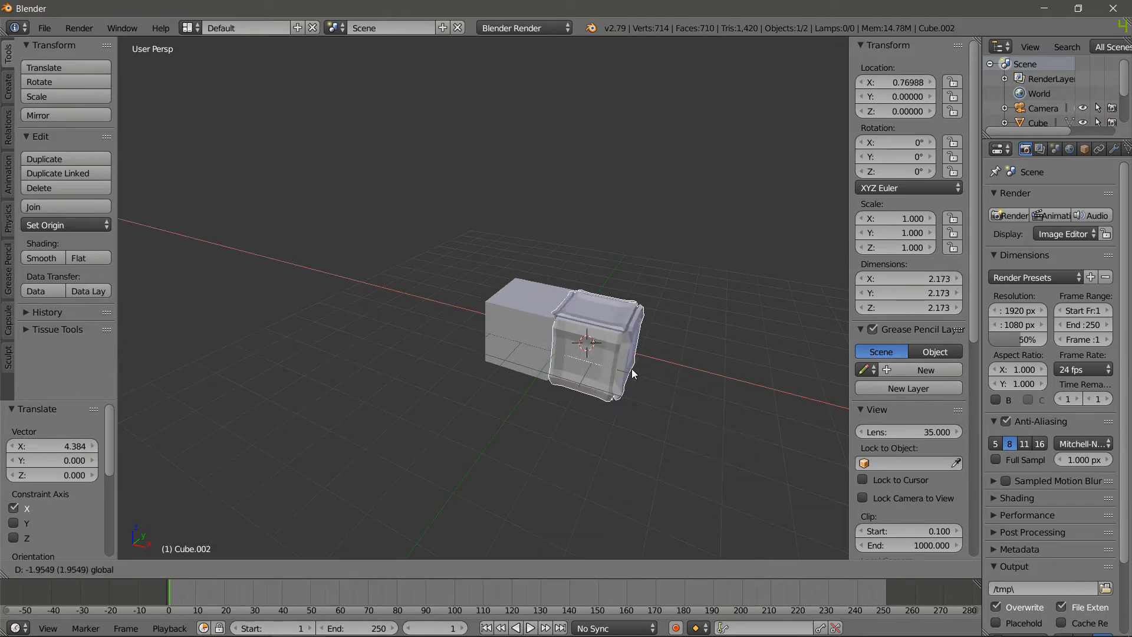
pyautogui.moveTo(666, 405); pyautogui.dragTo(654, 387)
pyautogui.scroll(2, 703, 427)
pyautogui.scroll(-4, 655, 389)
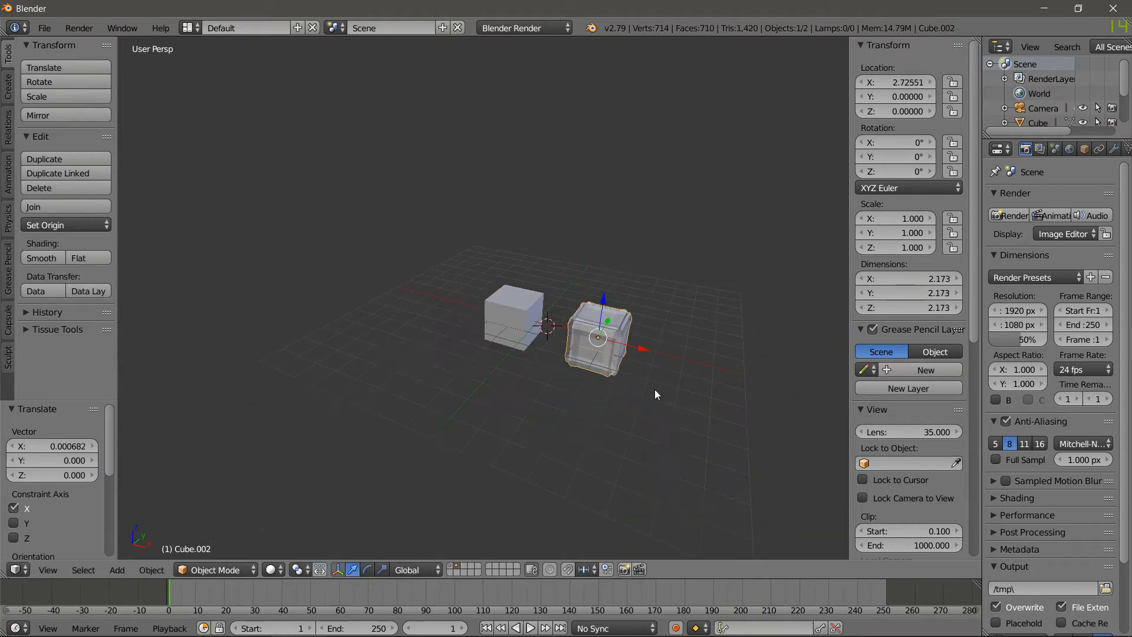
# Inspect both cubes on layer 2 up close and from farther back using Walk Navigation
pyautogui.hotkey('shift', 'f')
pyautogui.press('w')
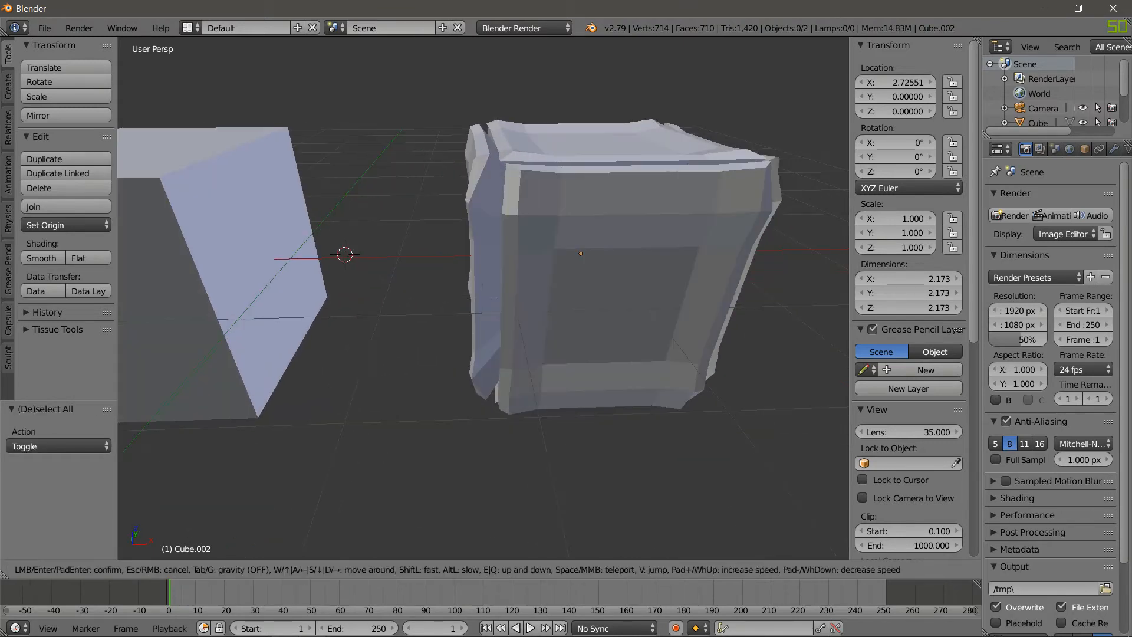
pyautogui.press('s')
pyautogui.click(484, 302)
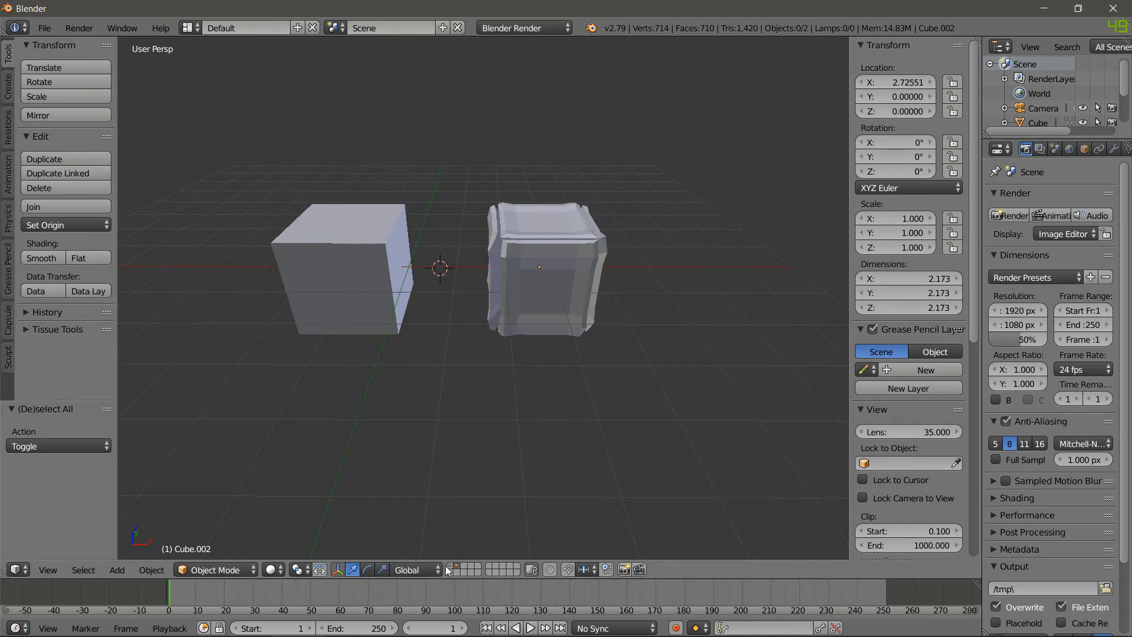
# Display layer 1 and, in Edit Mode, select the two adjacent face loops around the middle of the grooved cube
pyautogui.hotkey('ctrl', 'z')
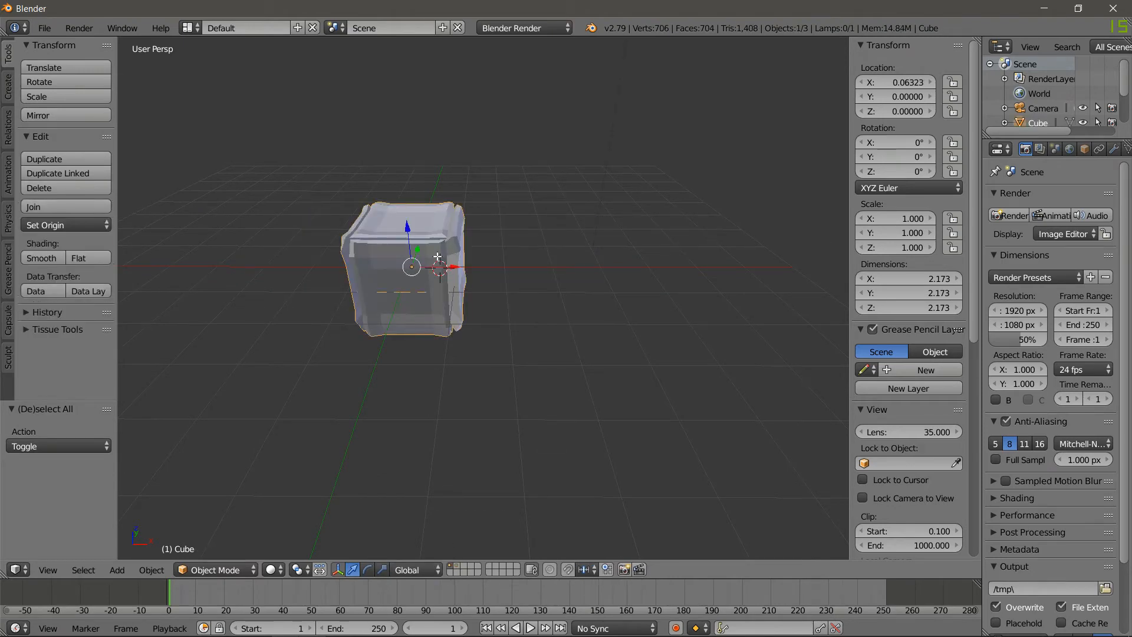
pyautogui.press('Tab')
pyautogui.keyDown('alt'); pyautogui.rightClick(411, 273); pyautogui.keyUp('alt')
pyautogui.press('a')
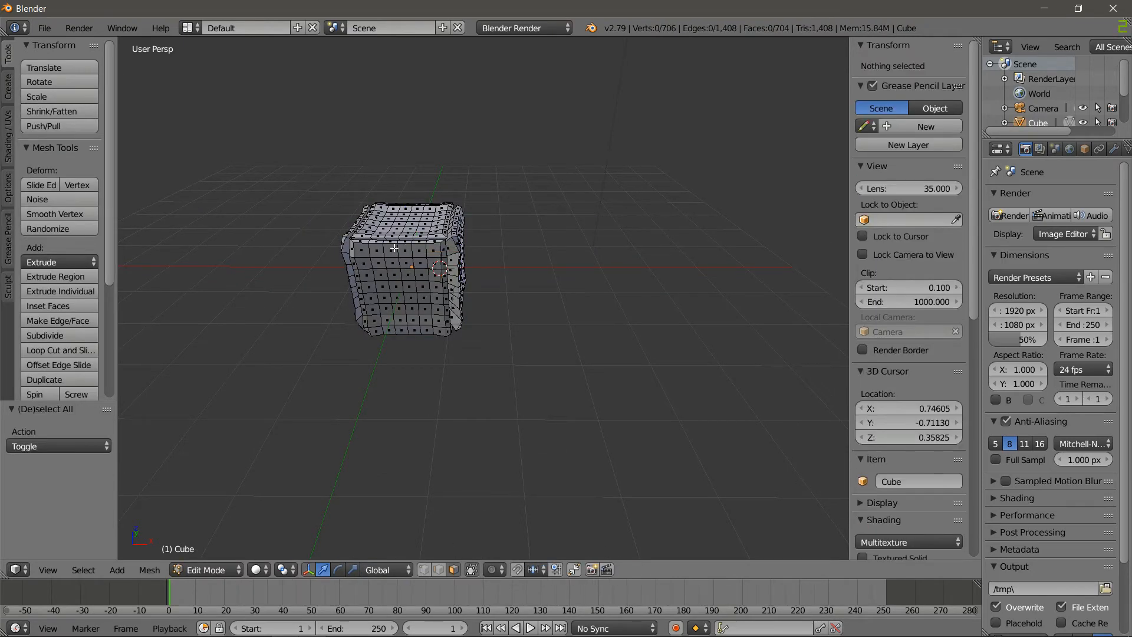
pyautogui.keyDown('alt'); pyautogui.rightClick(408, 250); pyautogui.keyUp('alt')
pyautogui.hotkey('shift', 'a')
pyautogui.press('a')
pyautogui.keyDown('alt'); pyautogui.rightClick(410, 241); pyautogui.keyUp('alt')
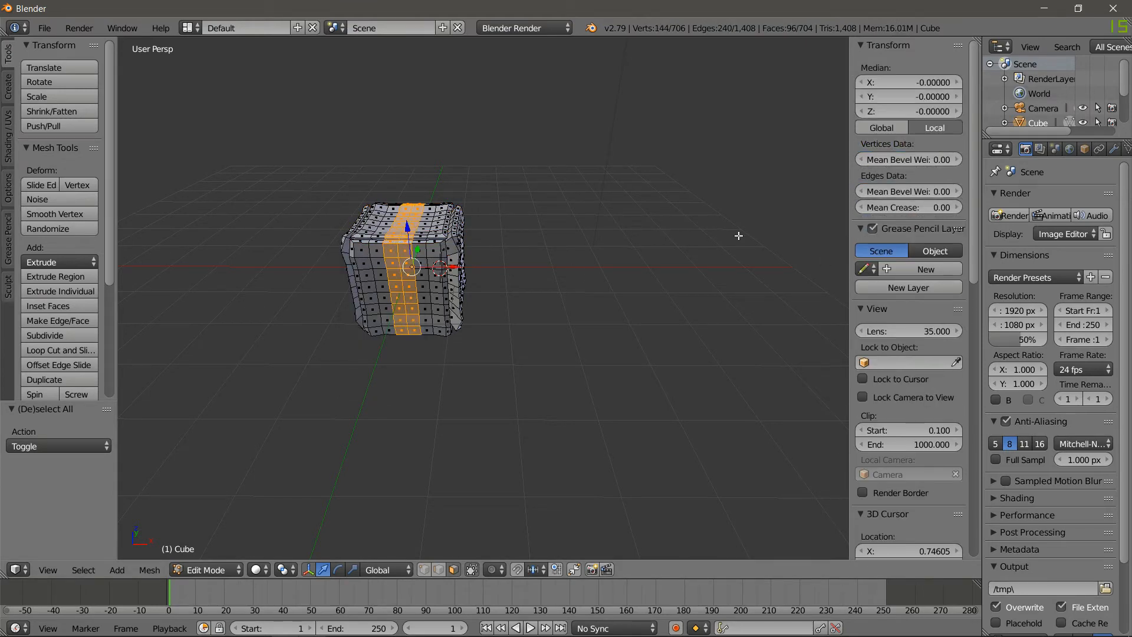
# Inset the selected middle face loops by about 0.184 and extrude them inward to form a central groove
pyautogui.press('i')
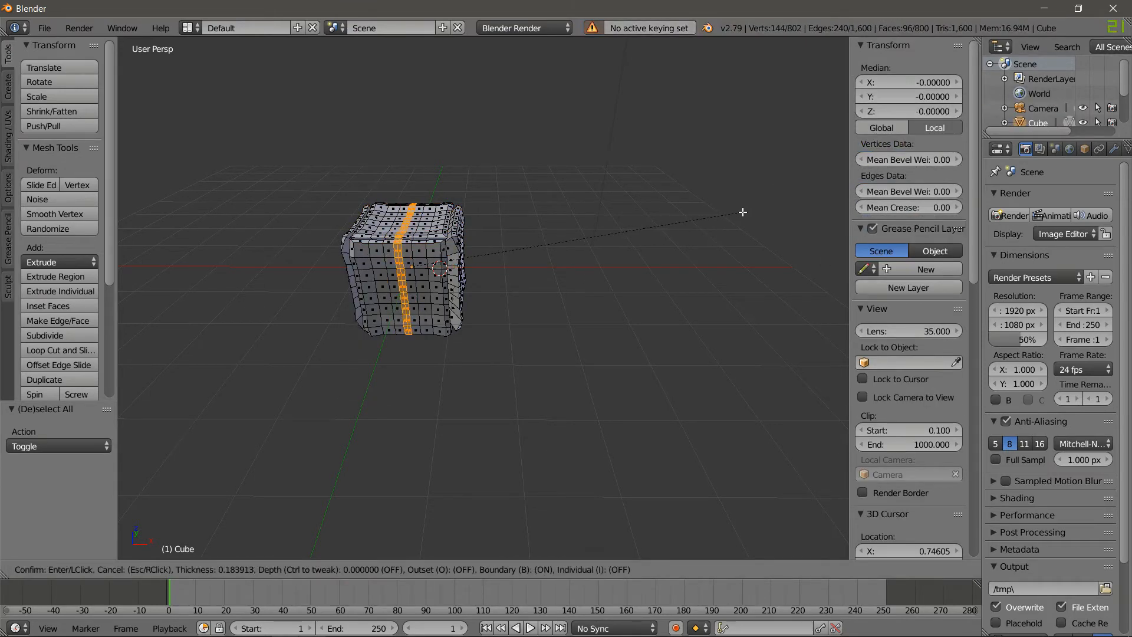
pyautogui.click(743, 212)
pyautogui.press('e')
pyautogui.click(743, 213)
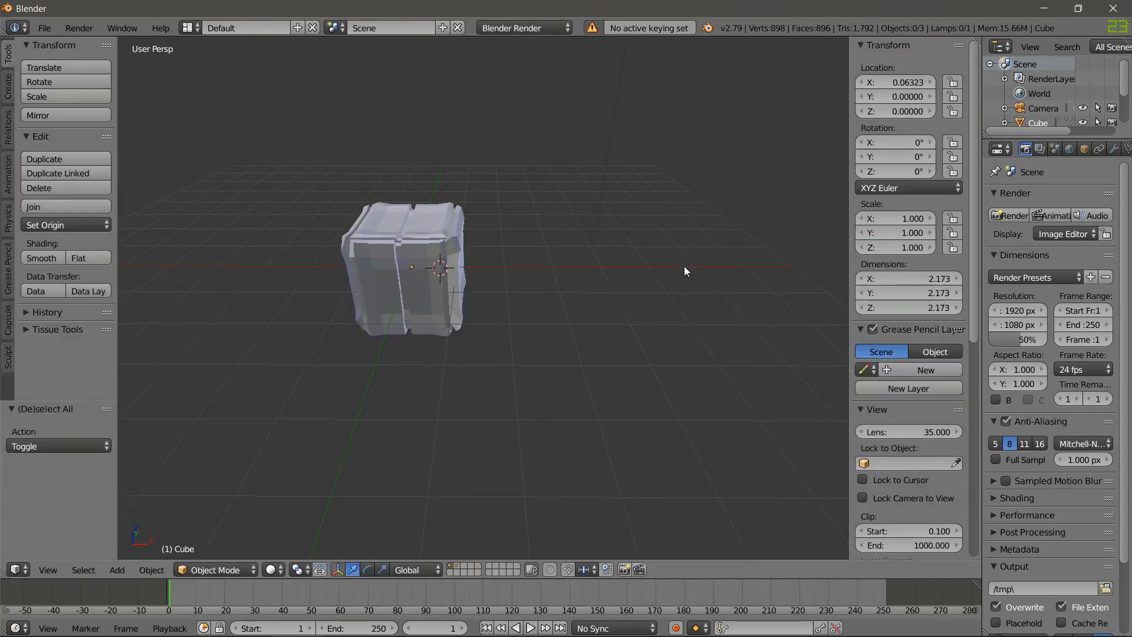
# Duplicate the cube with the central groove and move the copy along the X axis to an X location of about -2.90
pyautogui.moveTo(682, 220); pyautogui.dragTo(721, 280, button='middle')
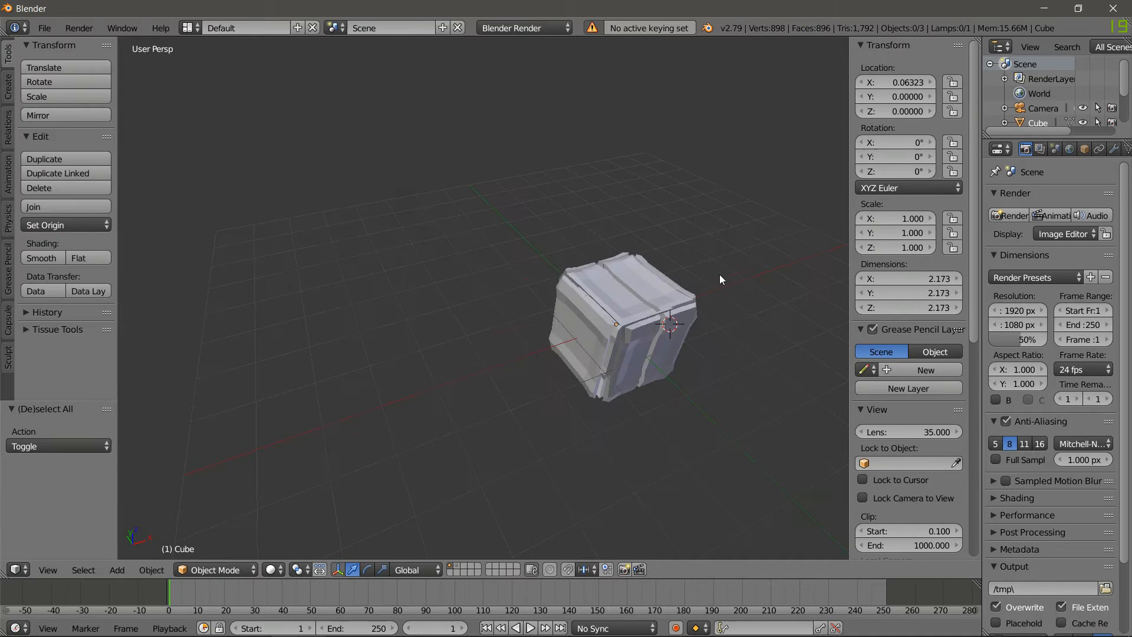
pyautogui.click(648, 321)
pyautogui.moveTo(651, 316); pyautogui.dragTo(524, 367)
# Move the new copy to layer 3 and display layer 3
pyautogui.press('m')
pyautogui.press('2')
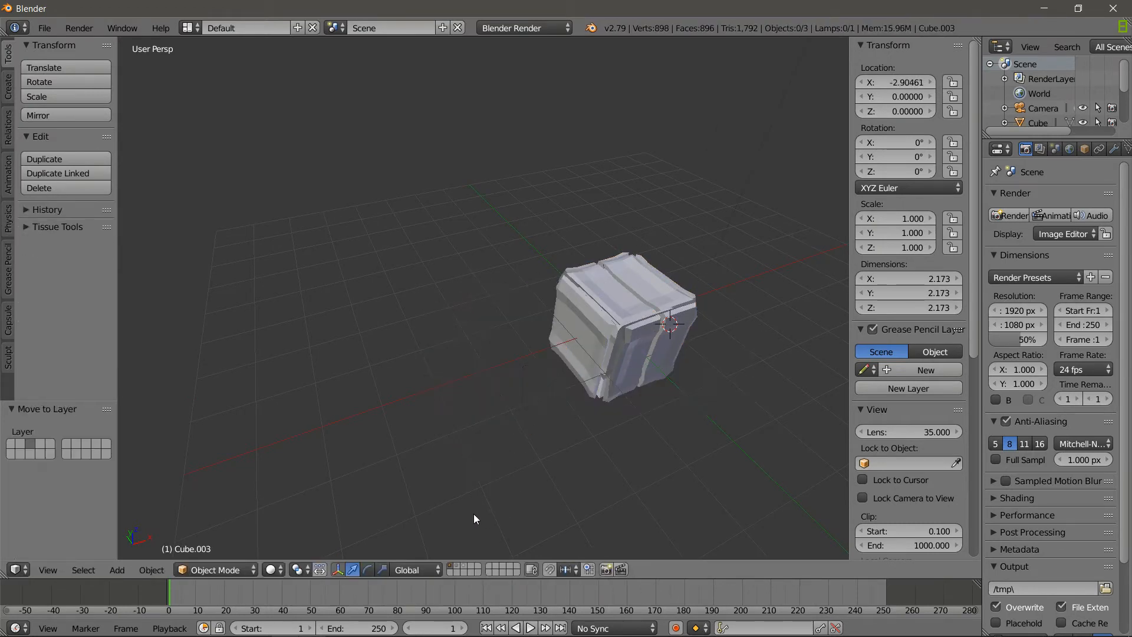
pyautogui.click(465, 565)
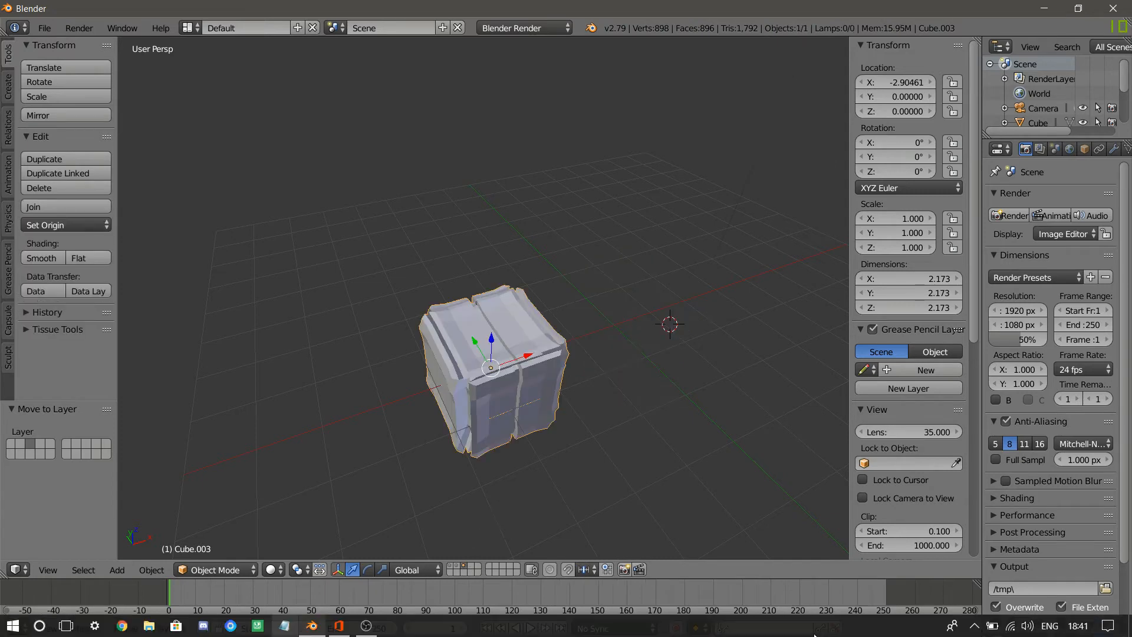
# Move the copy from layer 3 to layer 2 and display layer 2
pyautogui.press('m')
pyautogui.press('2')
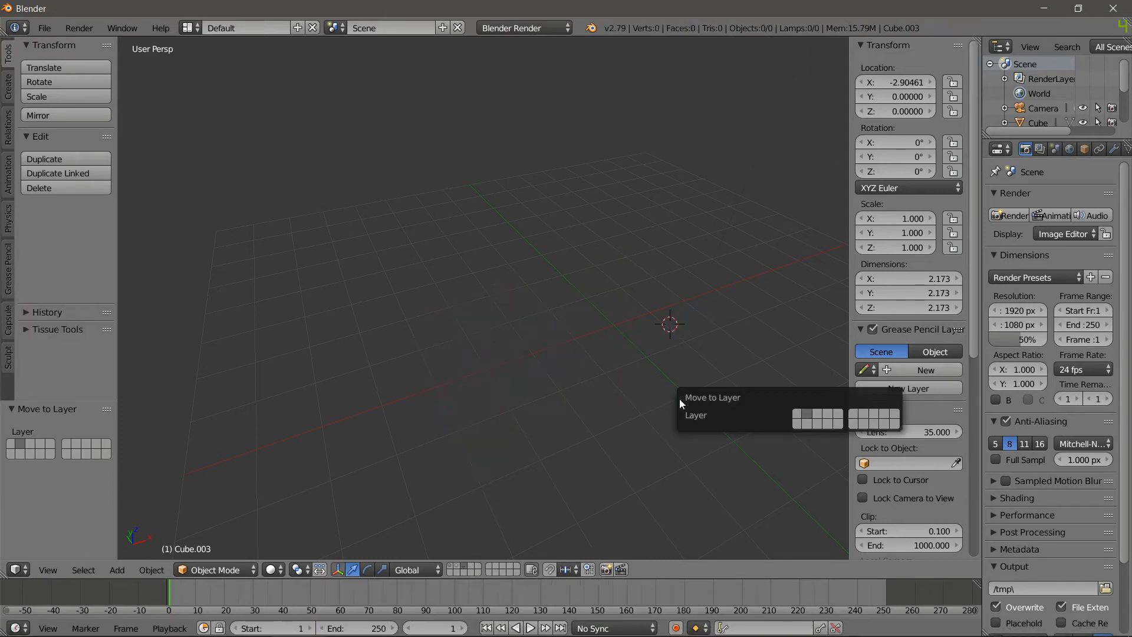
pyautogui.click(460, 569)
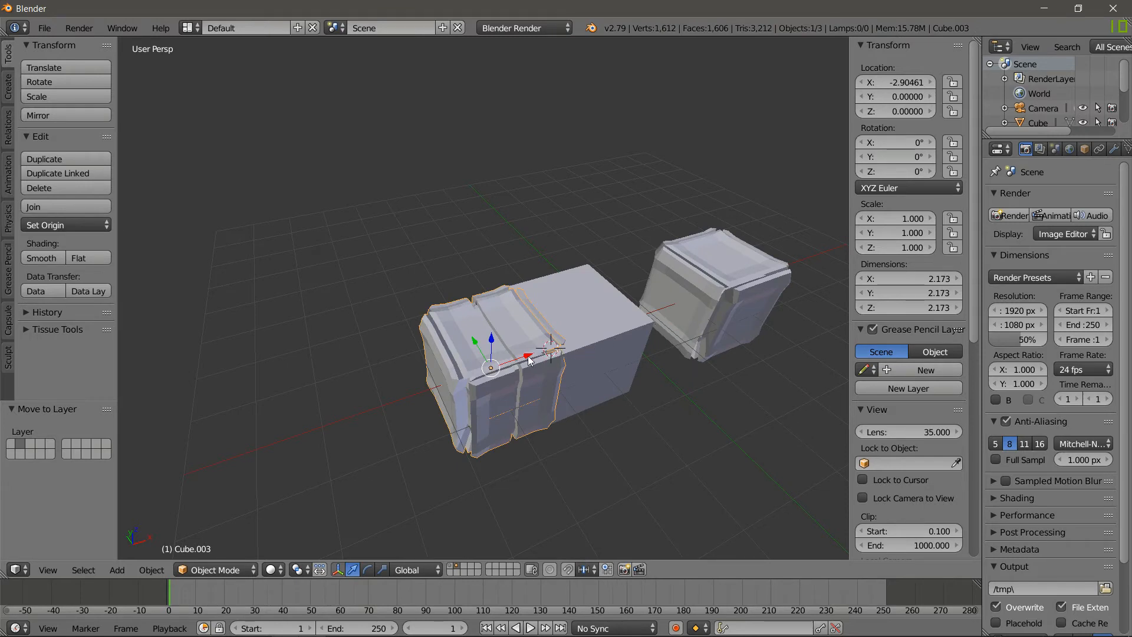
# Move the grooved cube copy along the X axis to an X location of about 5.99, beyond the bevelled cube
pyautogui.moveTo(529, 360); pyautogui.dragTo(820, 215)
pyautogui.scroll(-6, 577, 348)
pyautogui.moveTo(577, 348); pyautogui.dragTo(514, 314, button='middle')
pyautogui.scroll(5, 514, 314)
pyautogui.moveTo(468, 245); pyautogui.dragTo(467, 270, button='middle')
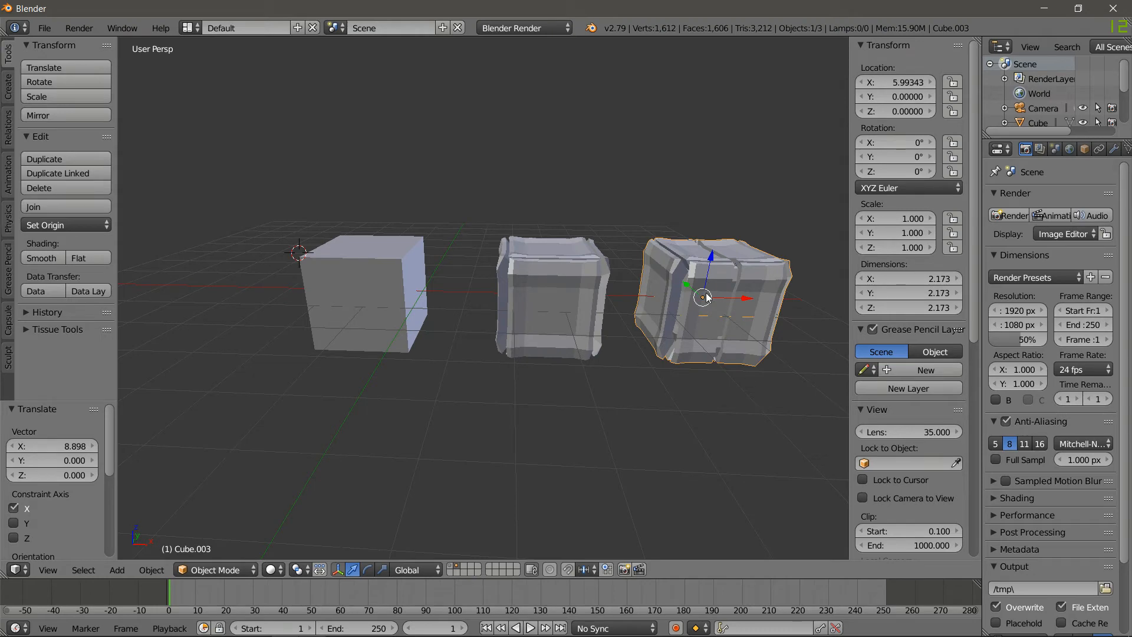
# Deselect everything and compare the three successive cube versions side by side from several angles
pyautogui.scroll(-3, 707, 296)
pyautogui.moveTo(657, 311); pyautogui.dragTo(567, 242, button='middle')
pyautogui.moveTo(478, 249); pyautogui.dragTo(561, 277, button='middle')
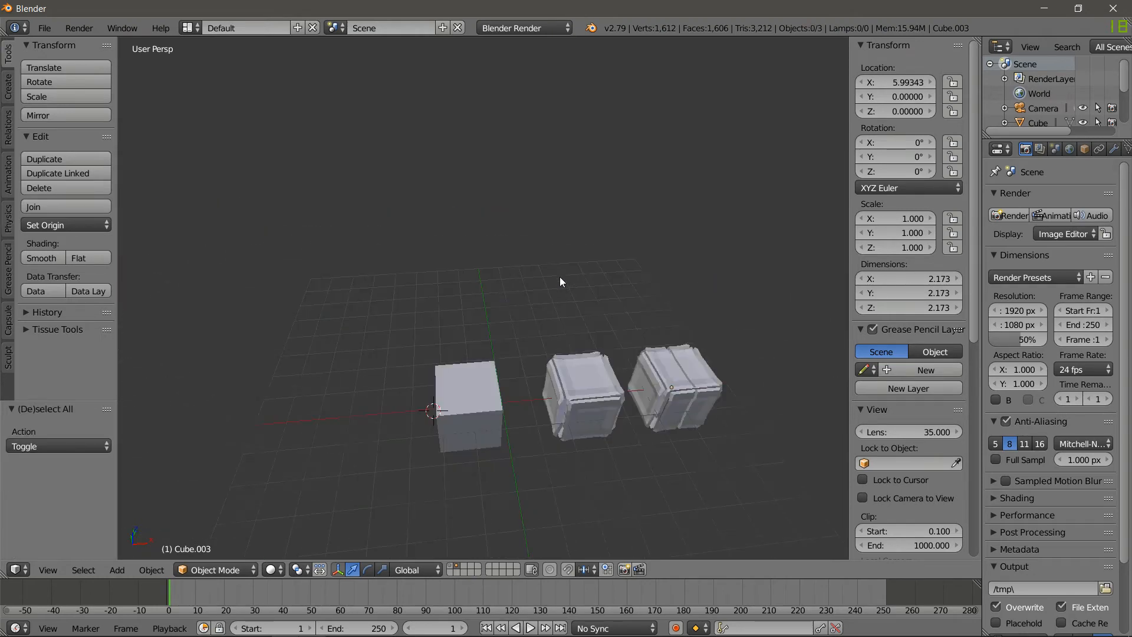
pyautogui.scroll(5, 548, 313)
pyautogui.scroll(-5, 539, 329)
pyautogui.moveTo(560, 331); pyautogui.dragTo(536, 304, button='middle')
pyautogui.scroll(6, 536, 304)
pyautogui.scroll(-6, 513, 299)
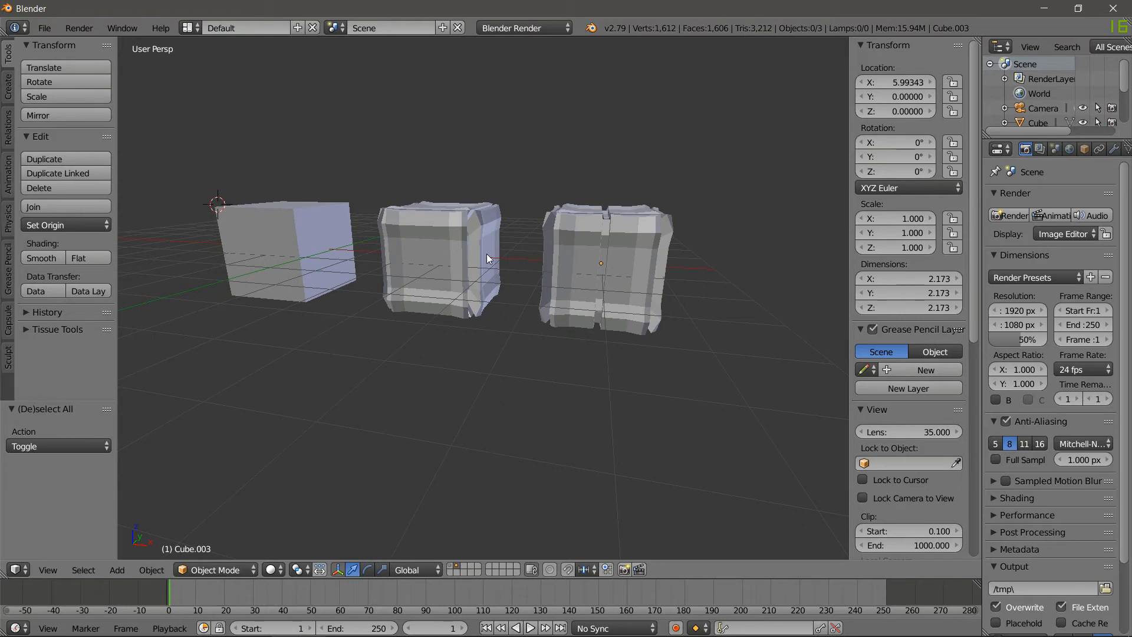
pyautogui.moveTo(548, 258); pyautogui.dragTo(513, 260, button='middle')
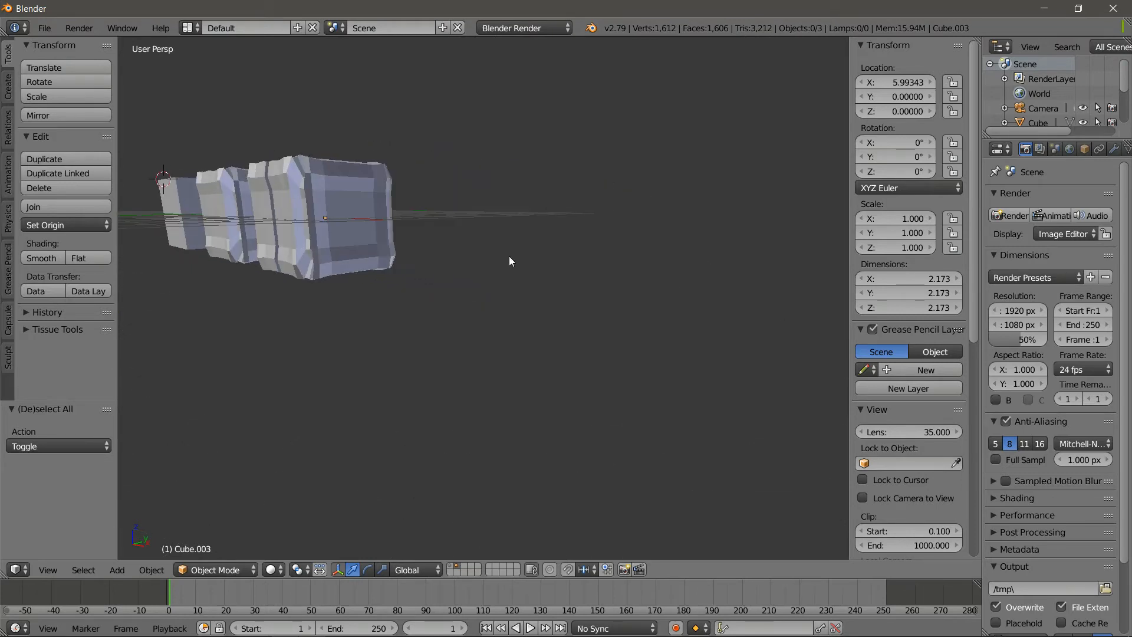
# Fly up to the cube with the central groove and examine its mesh and geometry statistics in Edit Mode
pyautogui.hotkey('shift', 'f')
pyautogui.press('w')
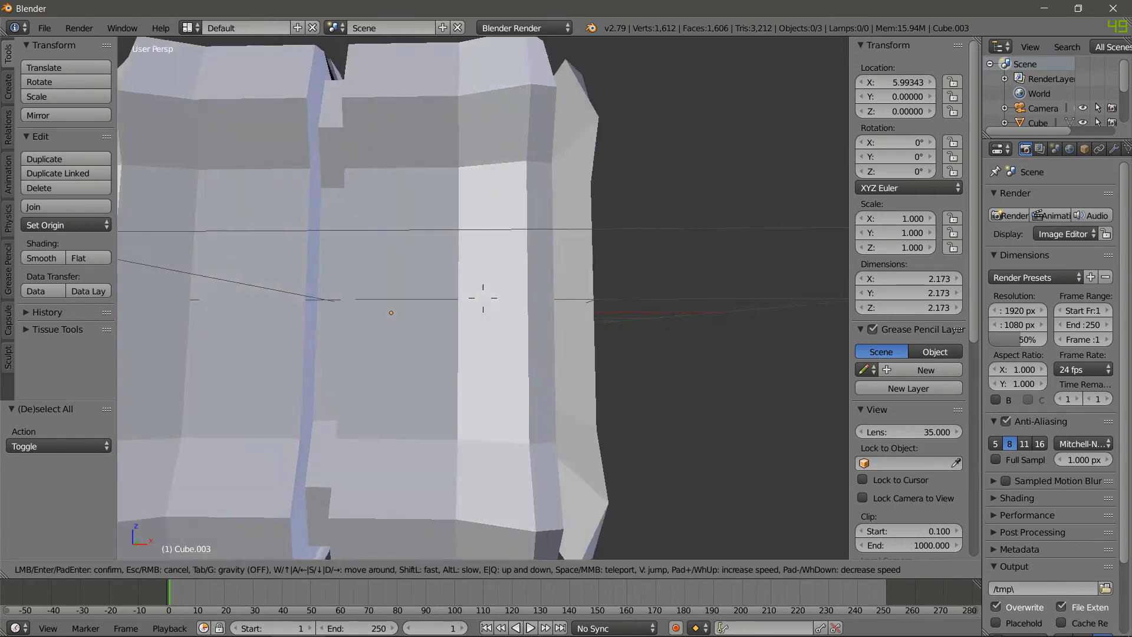
pyautogui.press('a')
pyautogui.press('s')
pyautogui.click(483, 298)
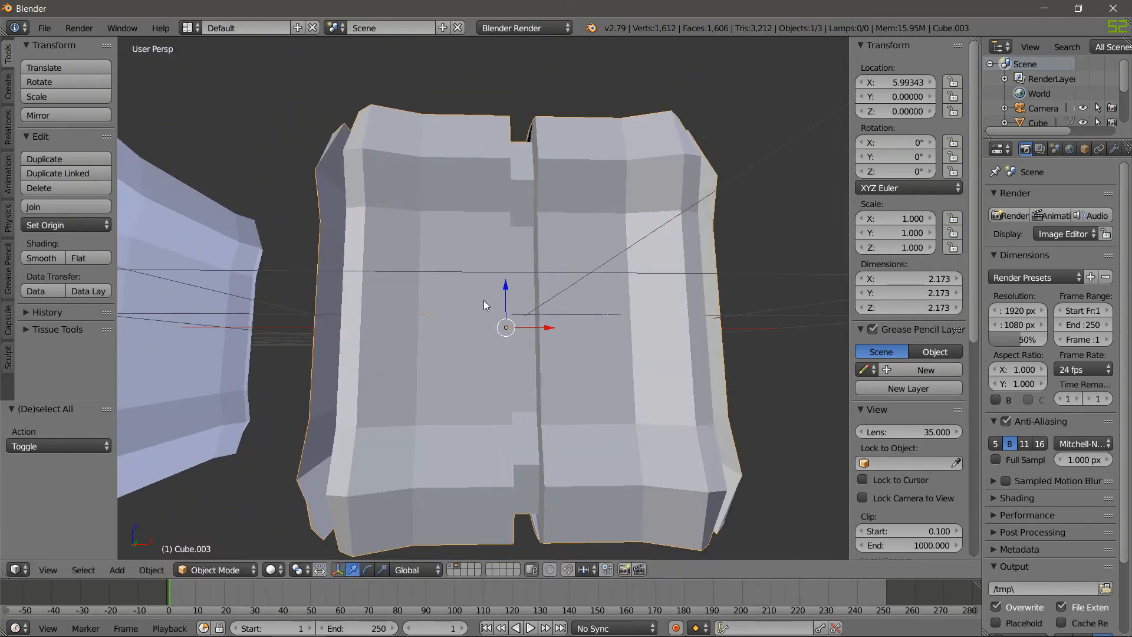
pyautogui.press('Tab')
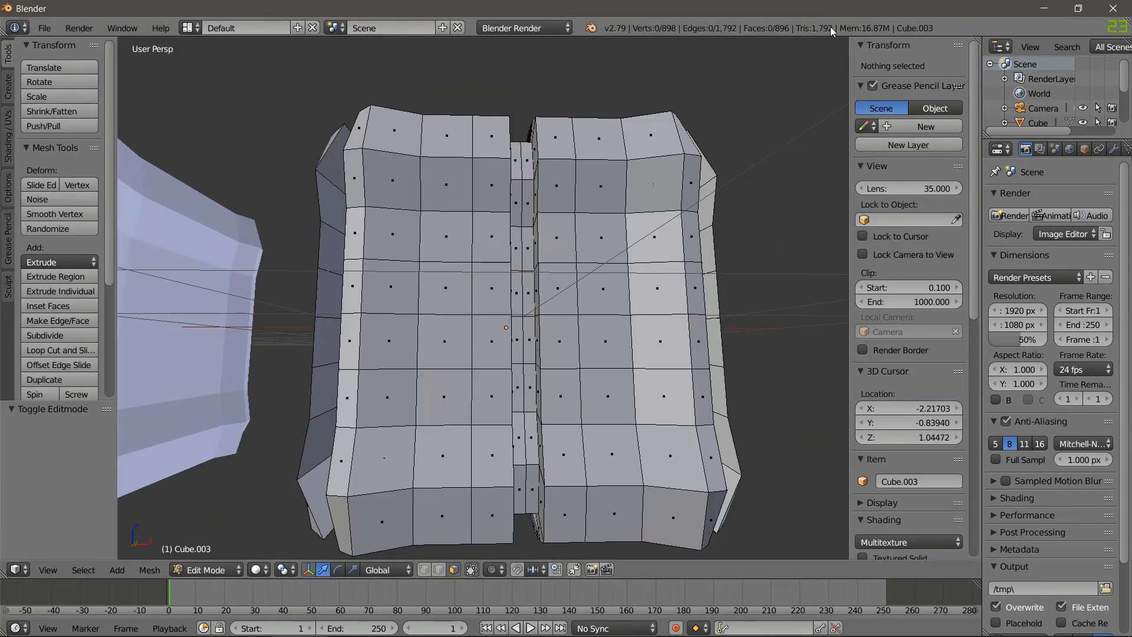
pyautogui.moveTo(583, 263); pyautogui.dragTo(576, 266, button='middle')
pyautogui.press('w')
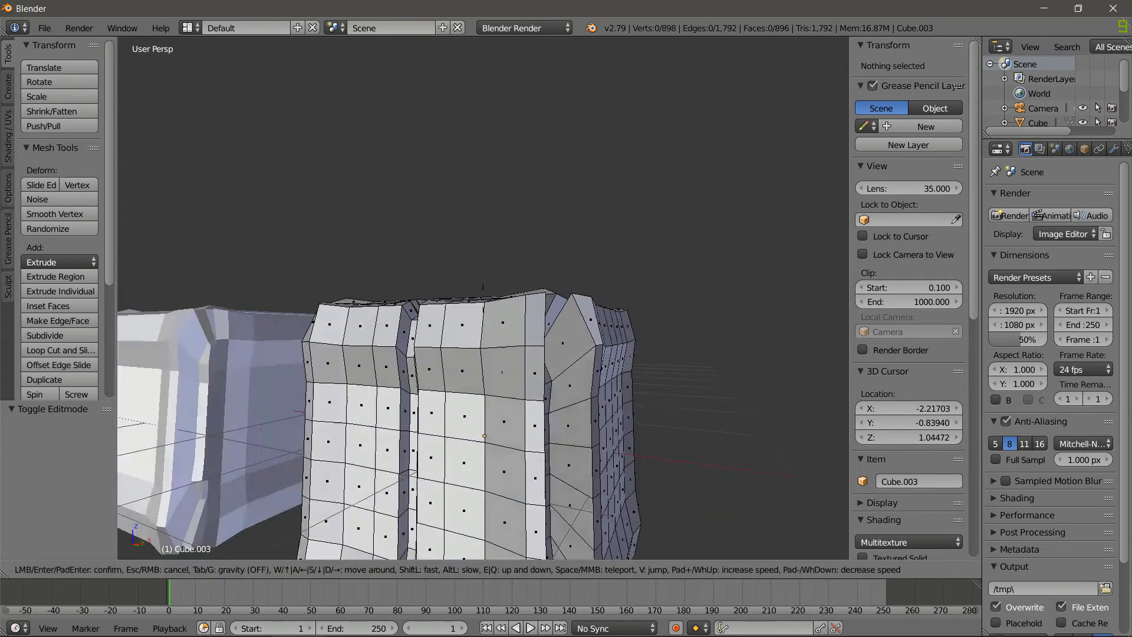
pyautogui.press('Escape')
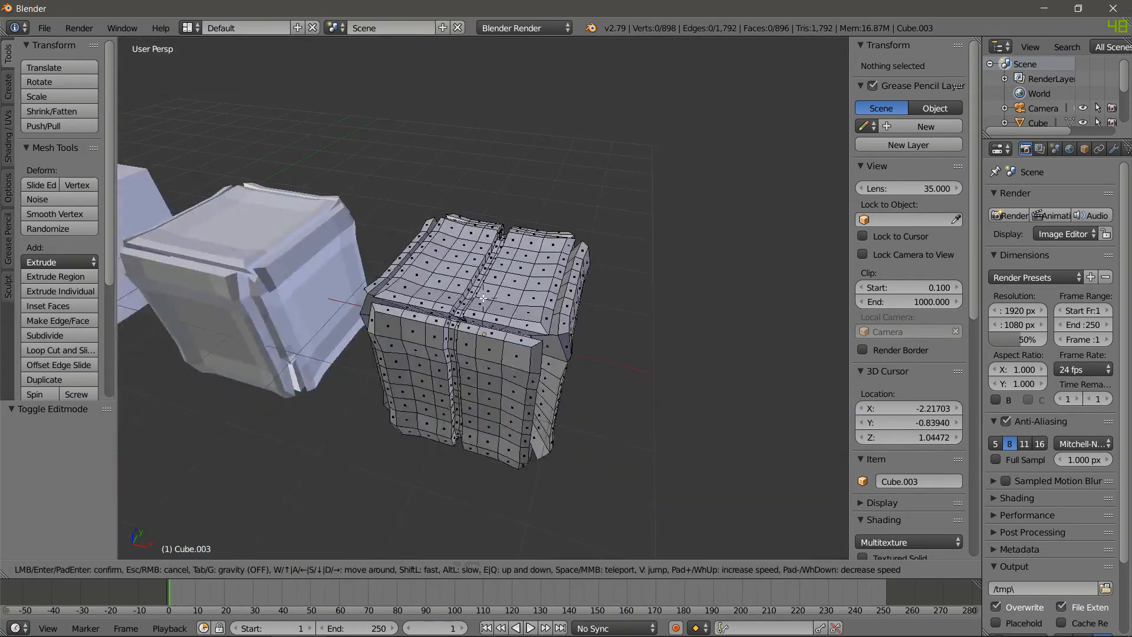
pyautogui.press('Tab')
# Fly to the middle cube without the groove, examine its whole mesh in Edit Mode, and return to Object Mode
pyautogui.hotkey('shift', 'f')
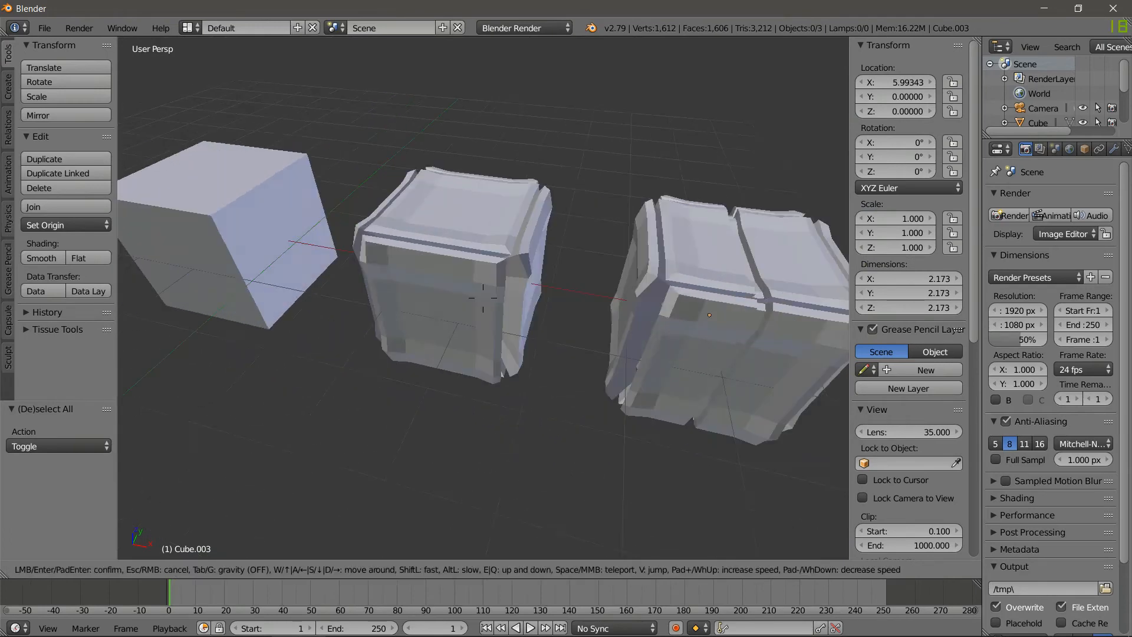
pyautogui.press('w')
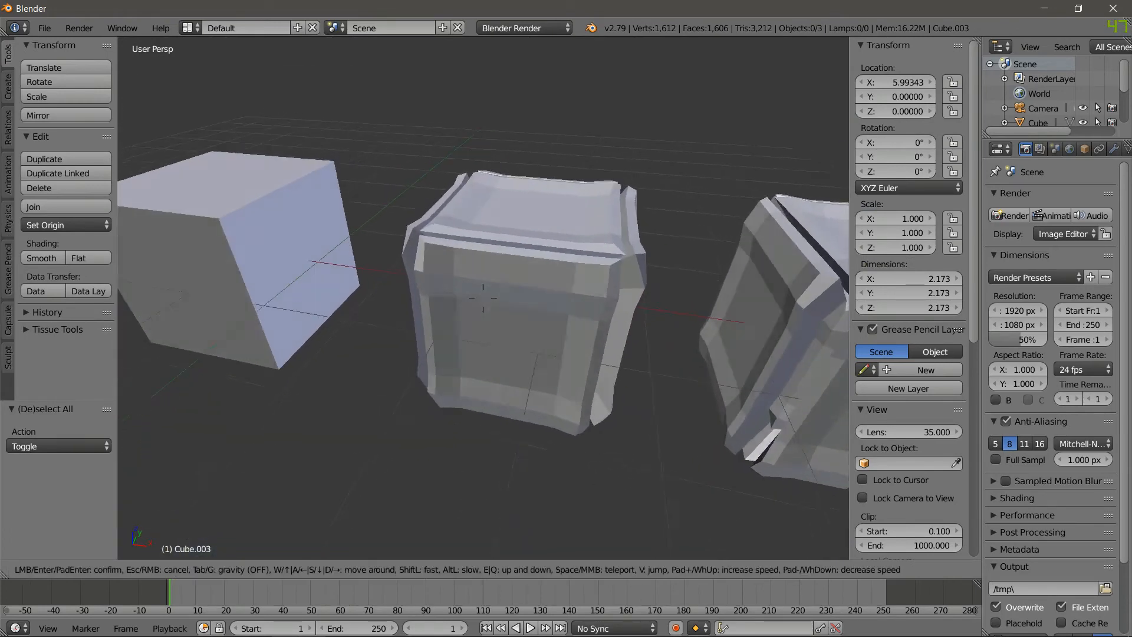
pyautogui.click(483, 298)
pyautogui.rightClick(479, 304)
pyautogui.press('Tab')
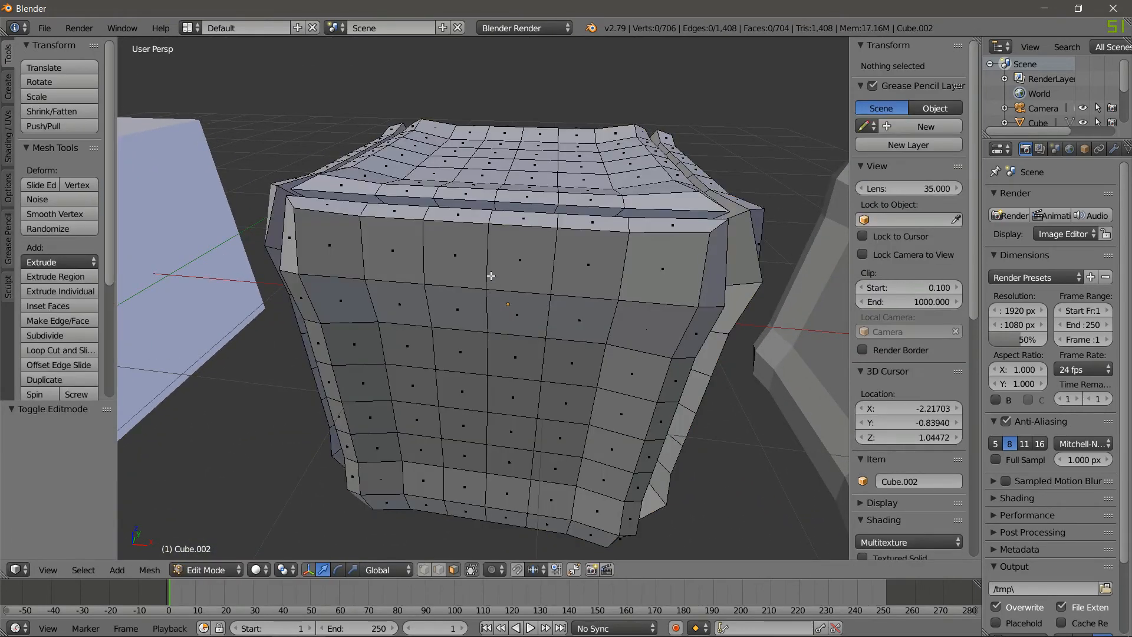
pyautogui.press('a')
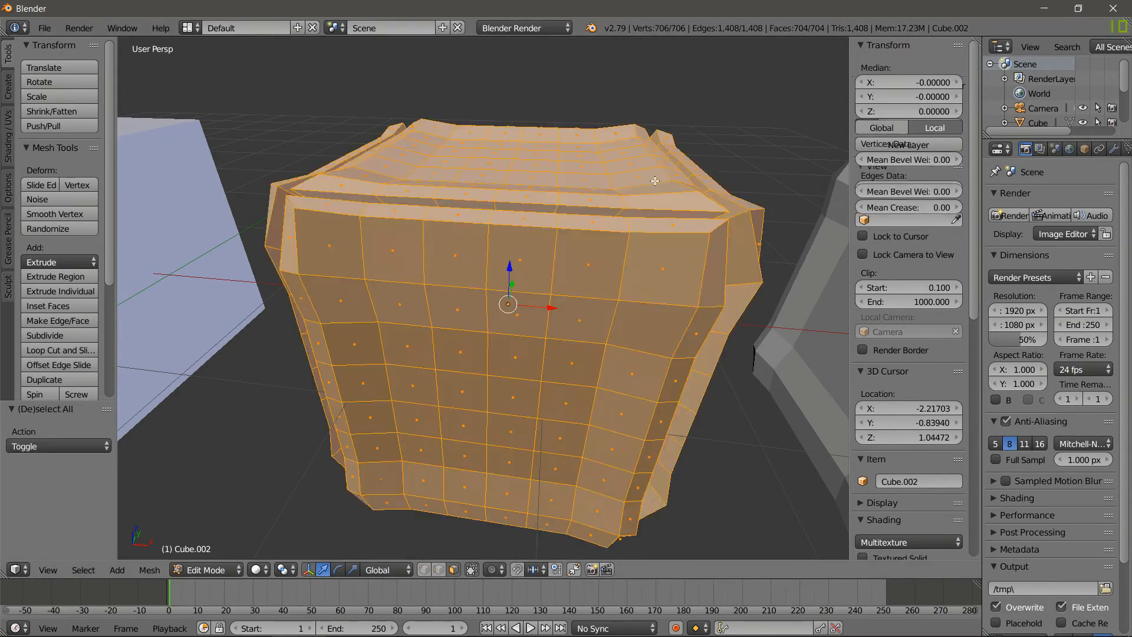
pyautogui.press('Tab')
pyautogui.press('a')
pyautogui.press('a')
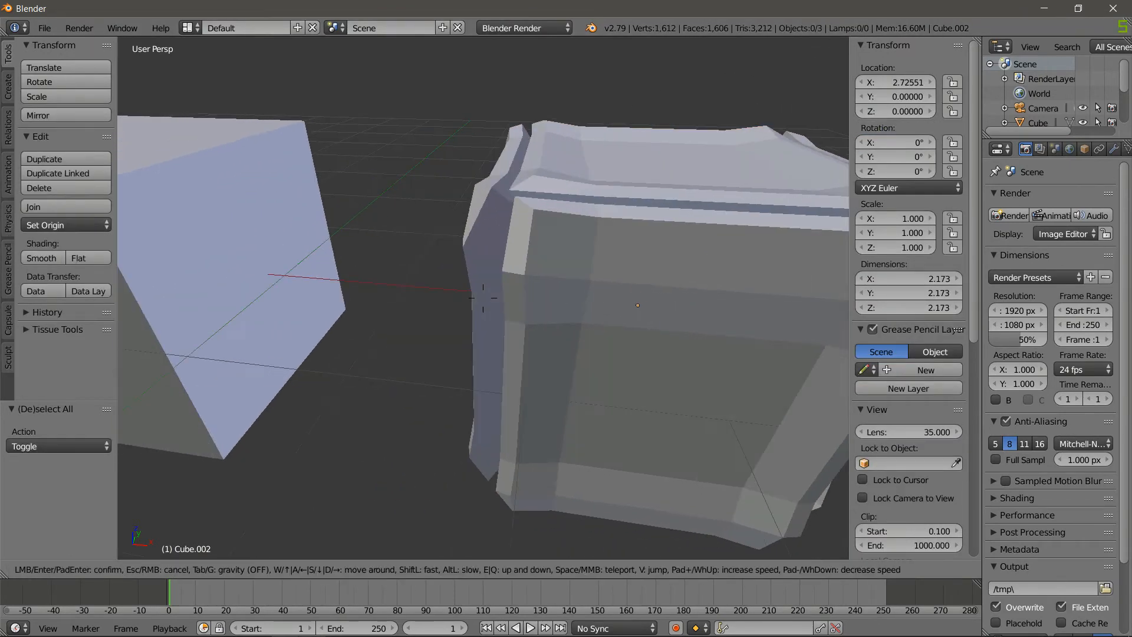
# Select the plain cube, examine its mesh and geometry statistics in Edit Mode, and return to Object Mode with nothing selected
pyautogui.click(483, 298)
pyautogui.rightClick(482, 299)
pyautogui.press('Tab')
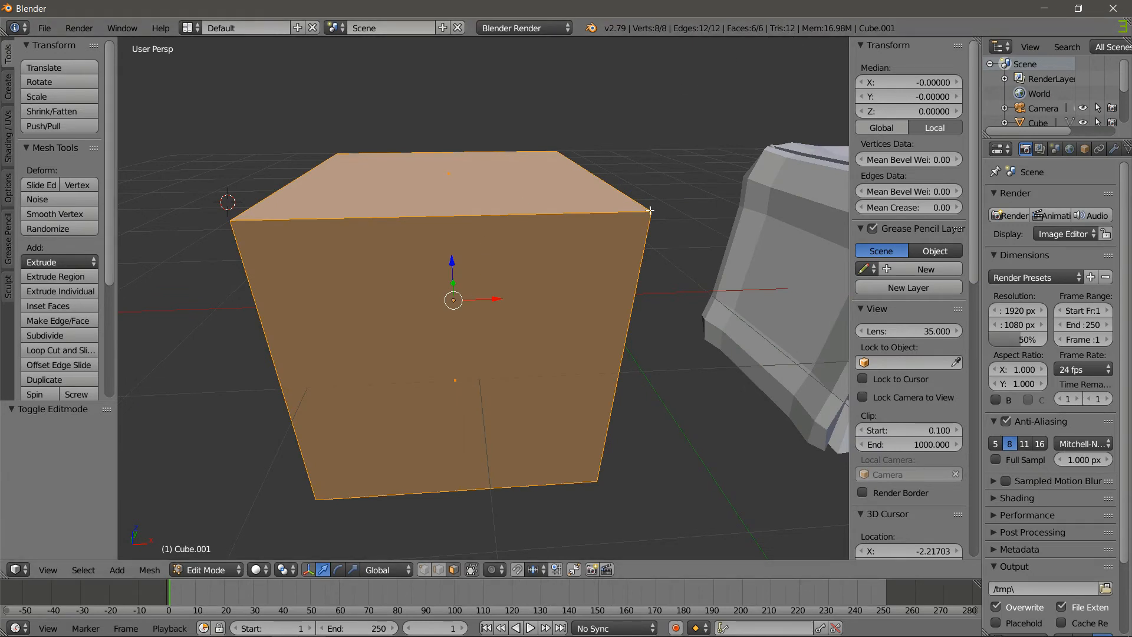
pyautogui.moveTo(650, 211)
pyautogui.mouseDown(button='middle')
pyautogui.moveTo(654, 189)
pyautogui.moveTo(646, 207)
pyautogui.mouseUp(button='middle')
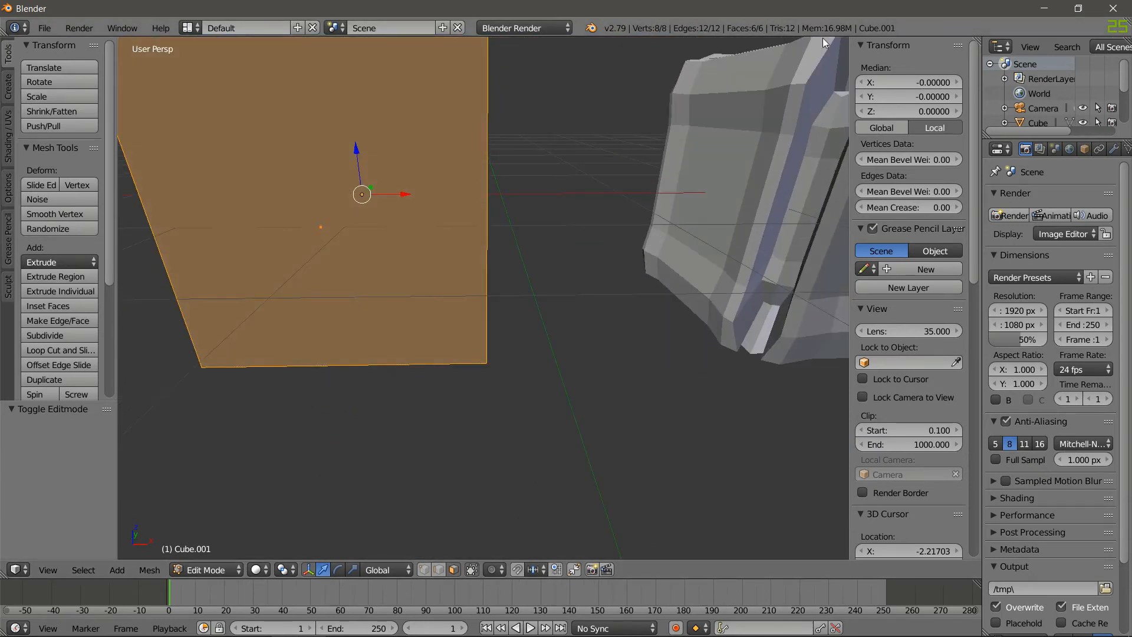
pyautogui.scroll(-11, 584, 229)
pyautogui.scroll(15, 472, 377)
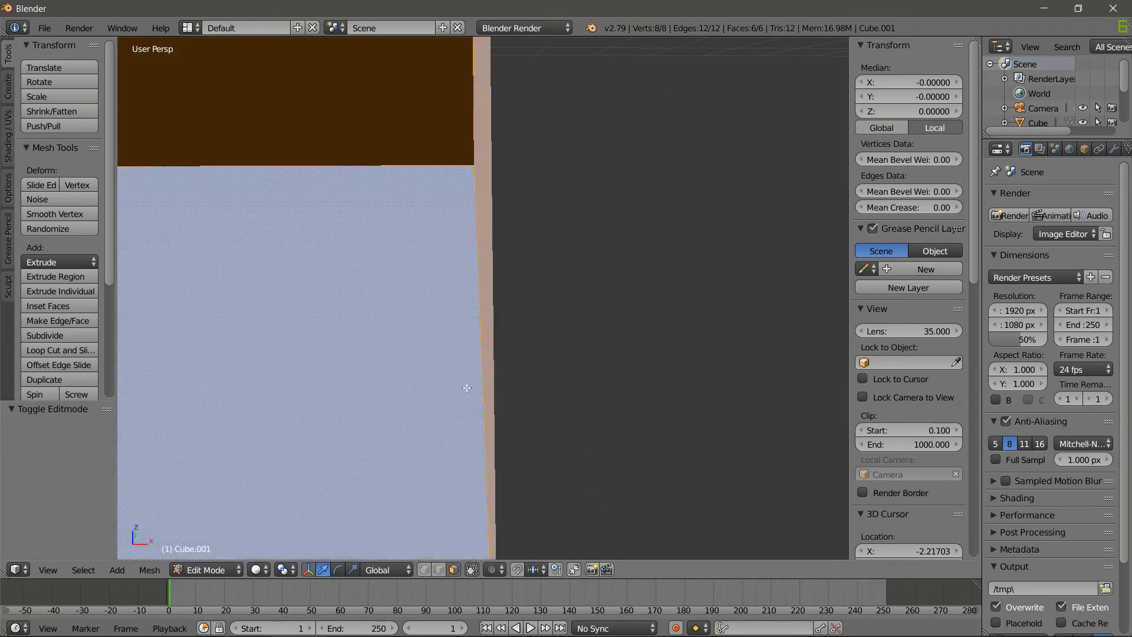
pyautogui.scroll(-13, 490, 332)
pyautogui.scroll(9, 491, 336)
pyautogui.scroll(-13, 493, 346)
pyautogui.scroll(10, 466, 319)
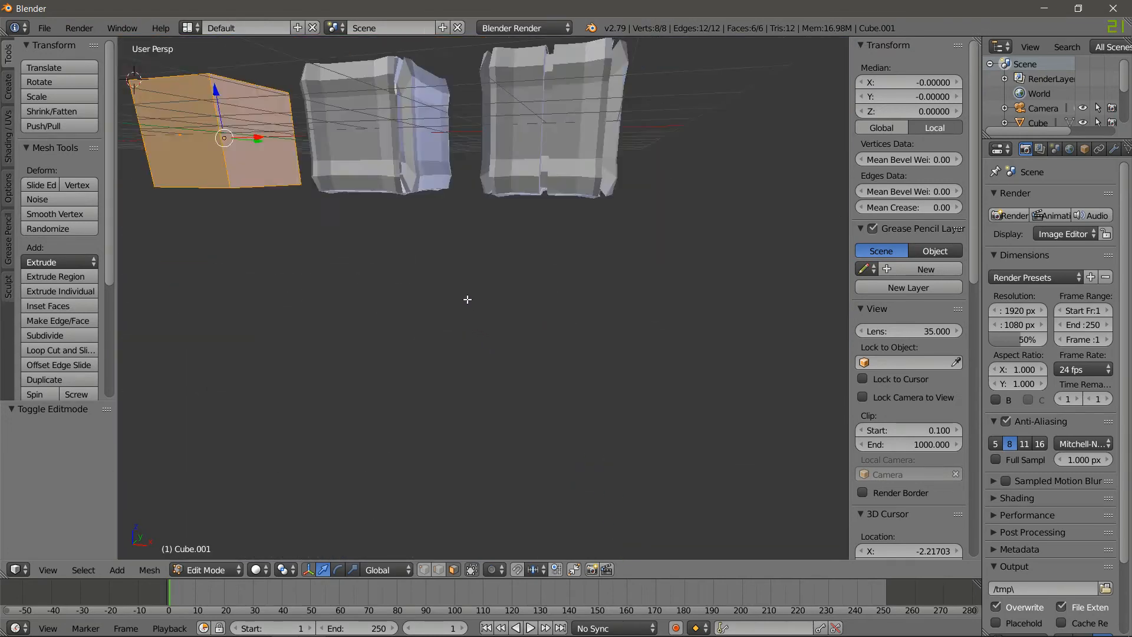
pyautogui.scroll(-8, 478, 304)
pyautogui.scroll(3, 493, 314)
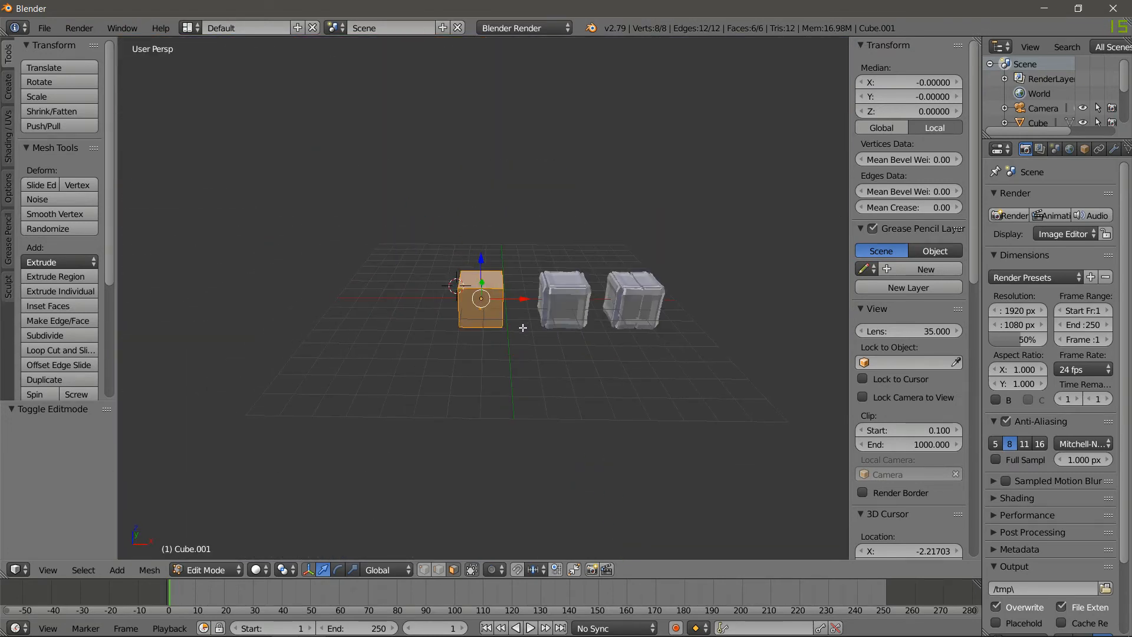
pyautogui.press('Tab')
pyautogui.press('a')
# Select all three cubes together and delete them from the scene
pyautogui.scroll(10, 593, 383)
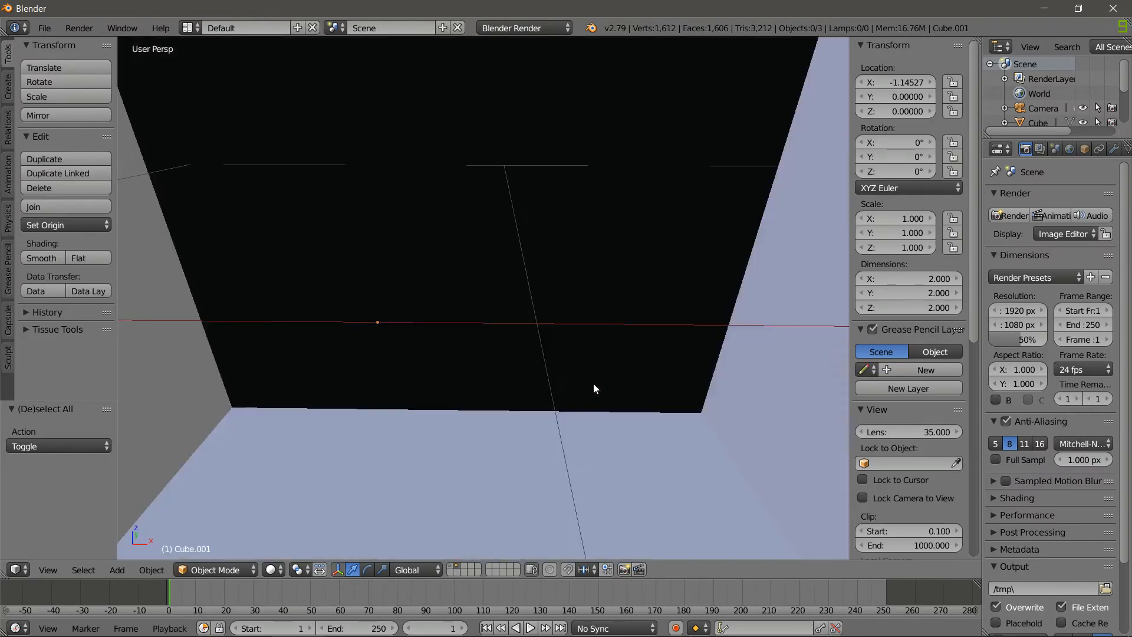
pyautogui.scroll(-9, 593, 384)
pyautogui.moveTo(586, 378); pyautogui.dragTo(498, 424, button='middle')
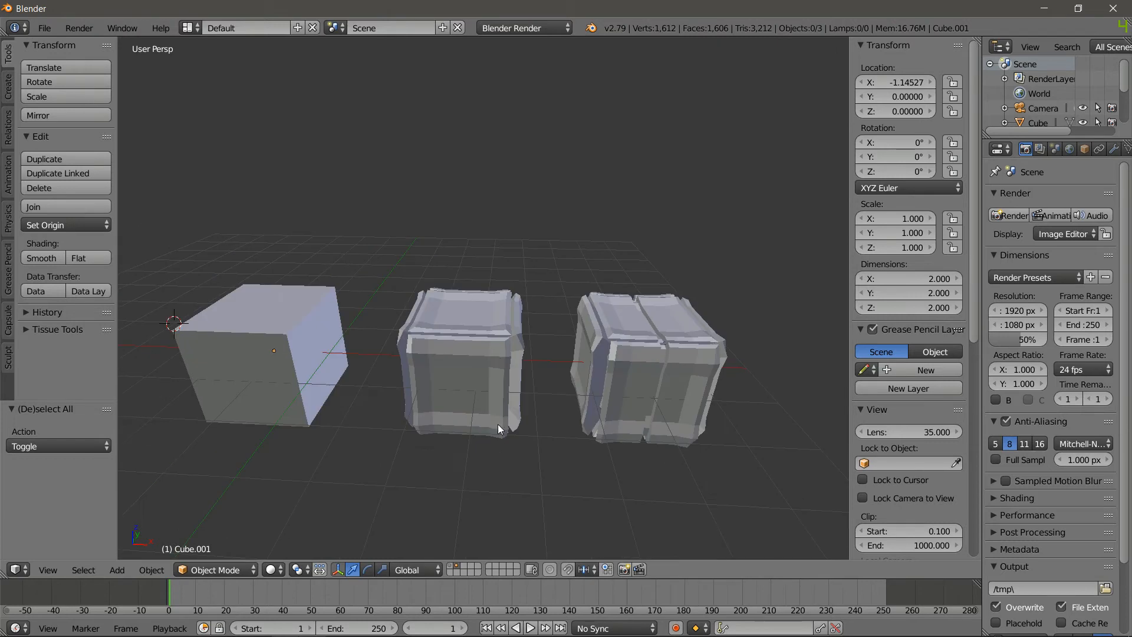
pyautogui.moveTo(203, 224); pyautogui.dragTo(777, 455)
pyautogui.click(625, 272)
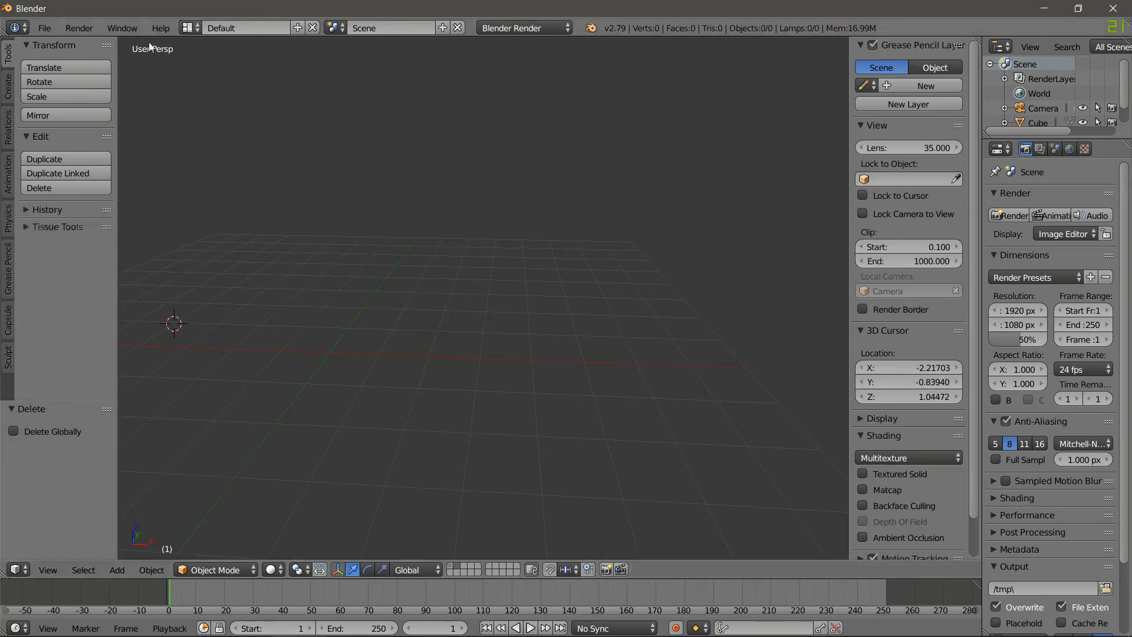
# Open the file ENVIRONMENT 1(COMPLETED).blend from the Sci-fi environments folder
pyautogui.click(44, 30)
pyautogui.click(40, 34)
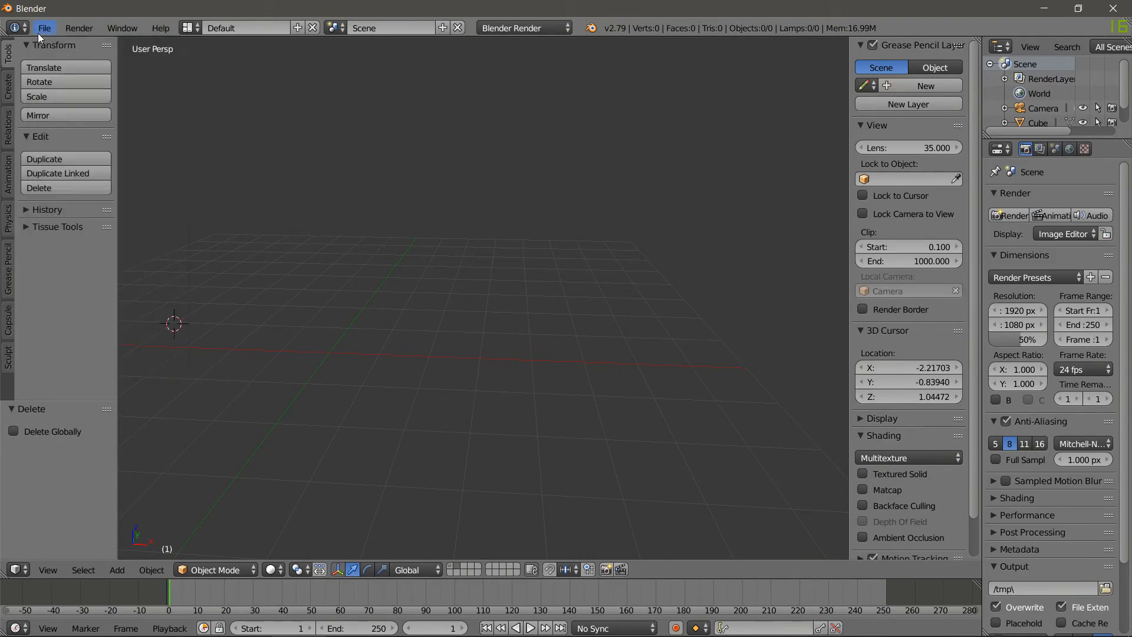
pyautogui.click(42, 29)
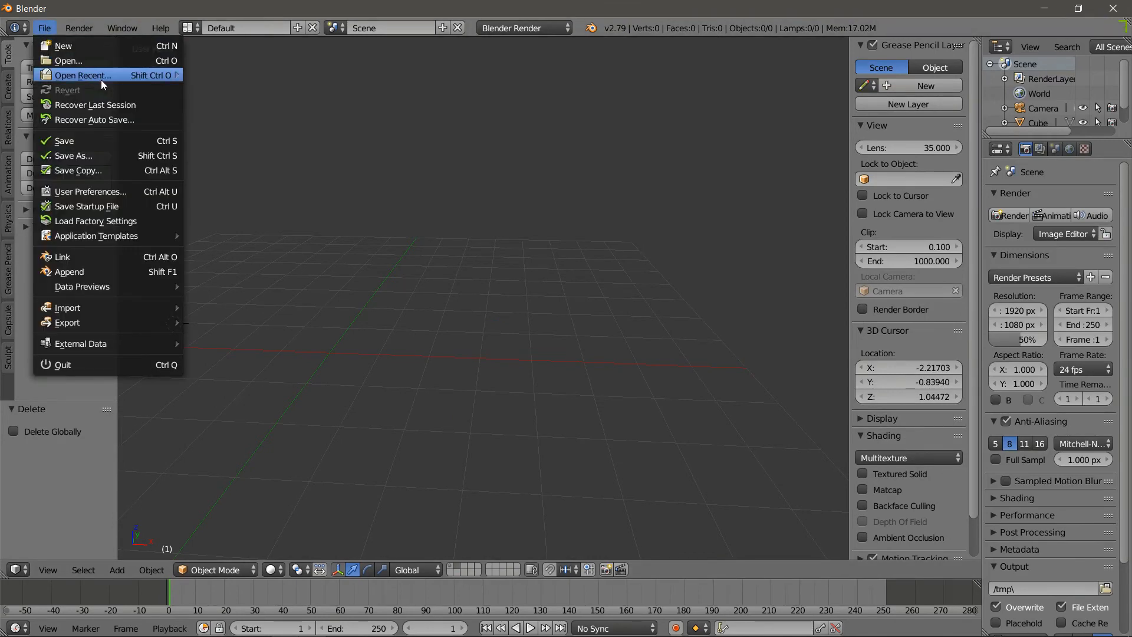
pyautogui.click(108, 61)
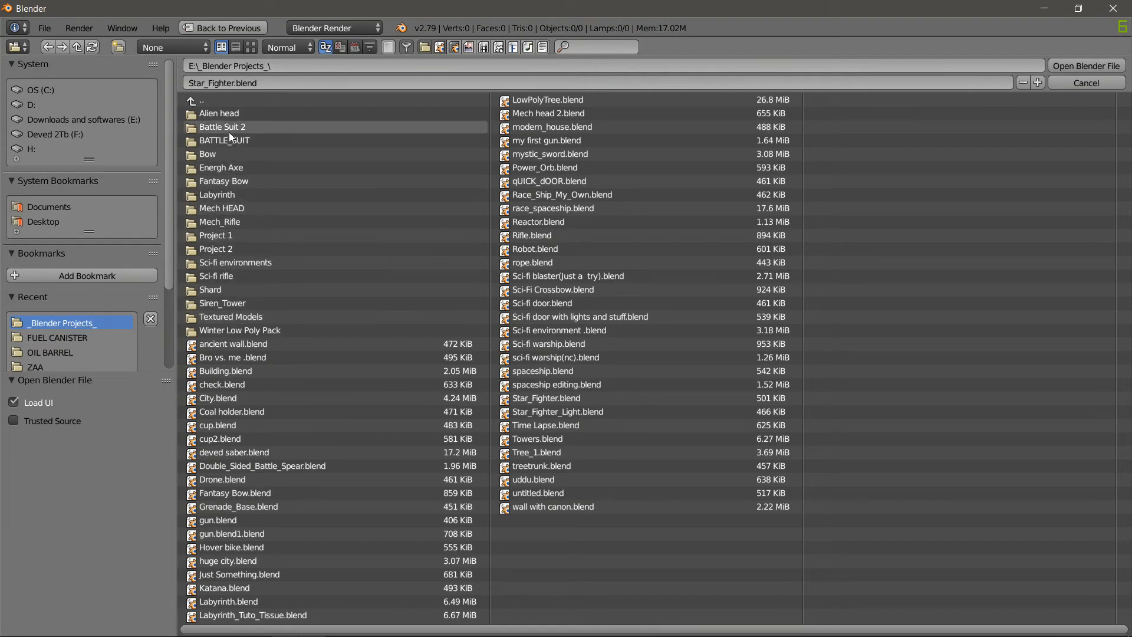
pyautogui.click(223, 260)
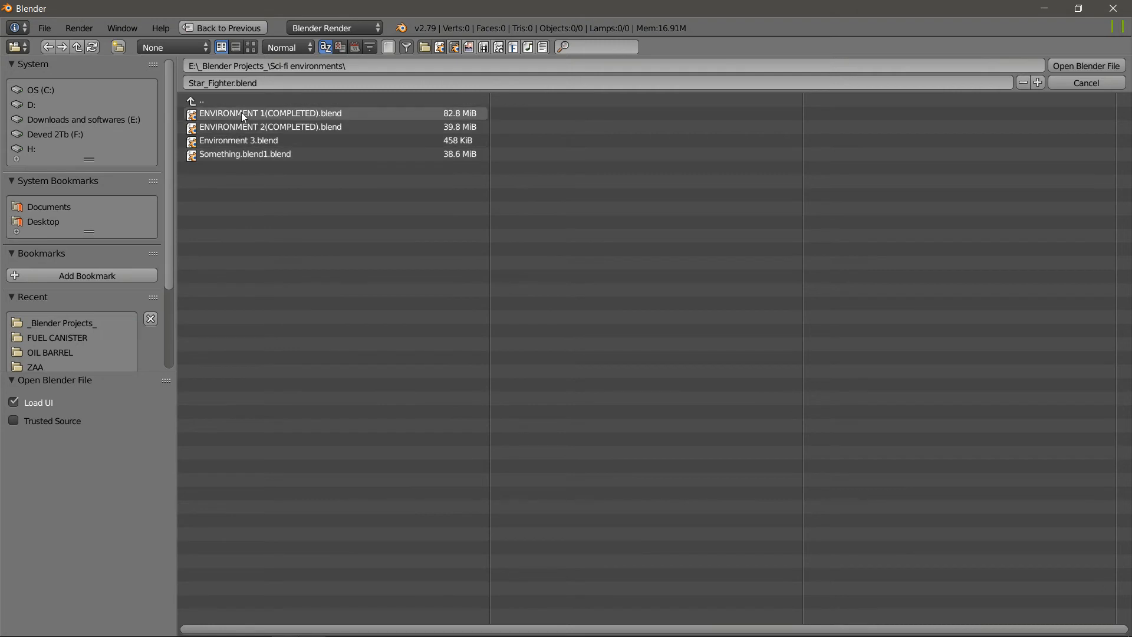
pyautogui.doubleClick(242, 113)
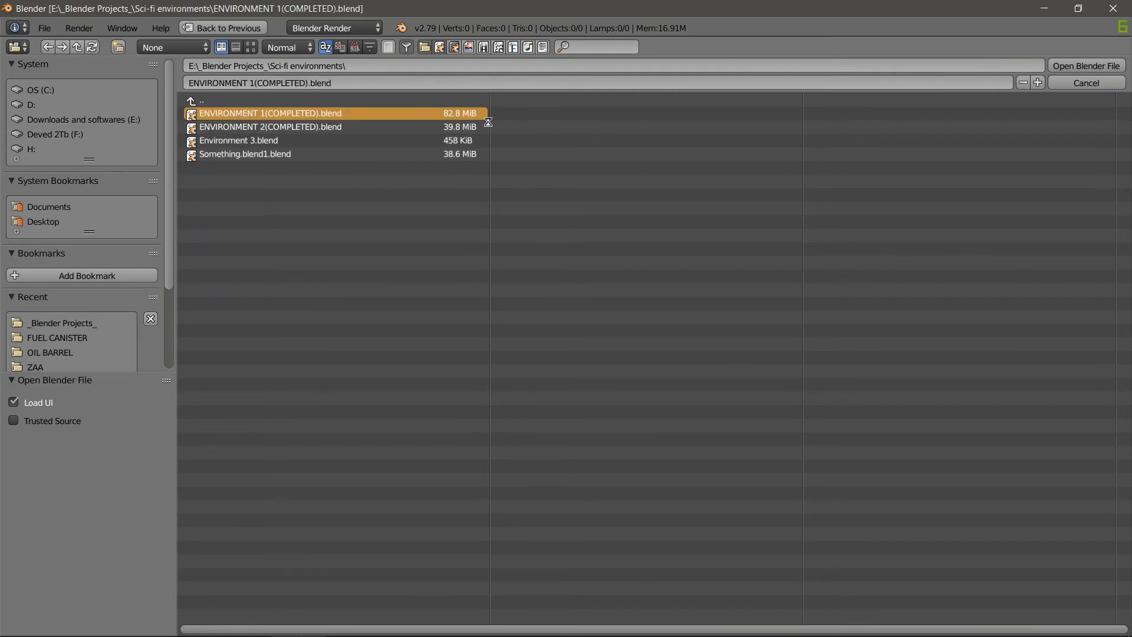
# Look around the opened environment, switch to the layer with the single cross-shaped corridor assembly, and examine it from above
pyautogui.scroll(-10, 542, 182)
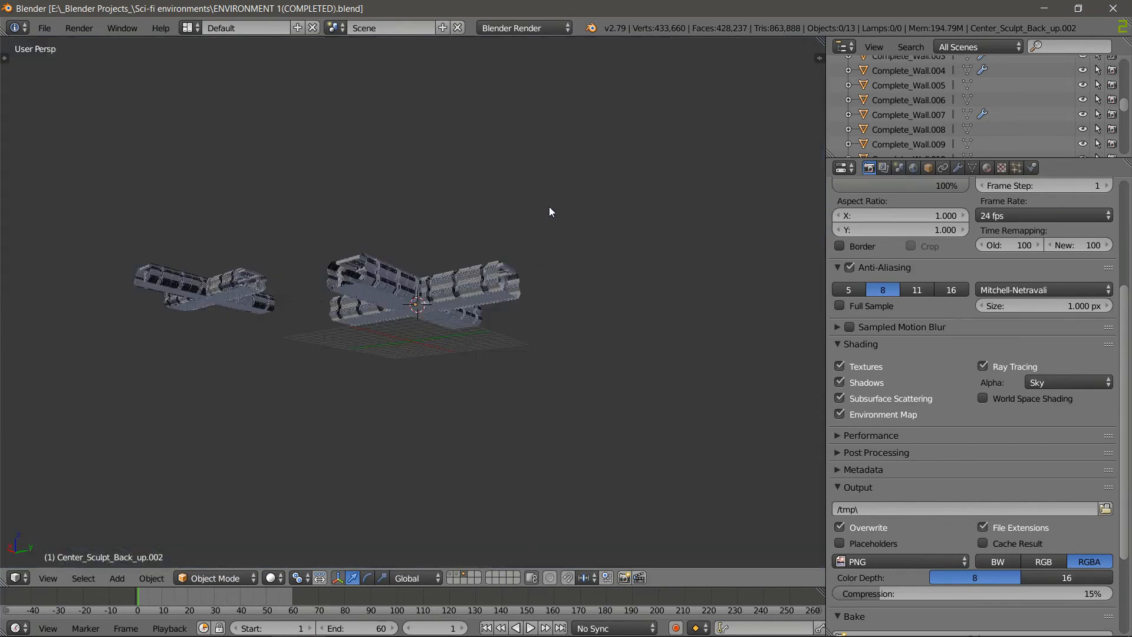
pyautogui.moveTo(543, 296); pyautogui.dragTo(413, 307, button='middle')
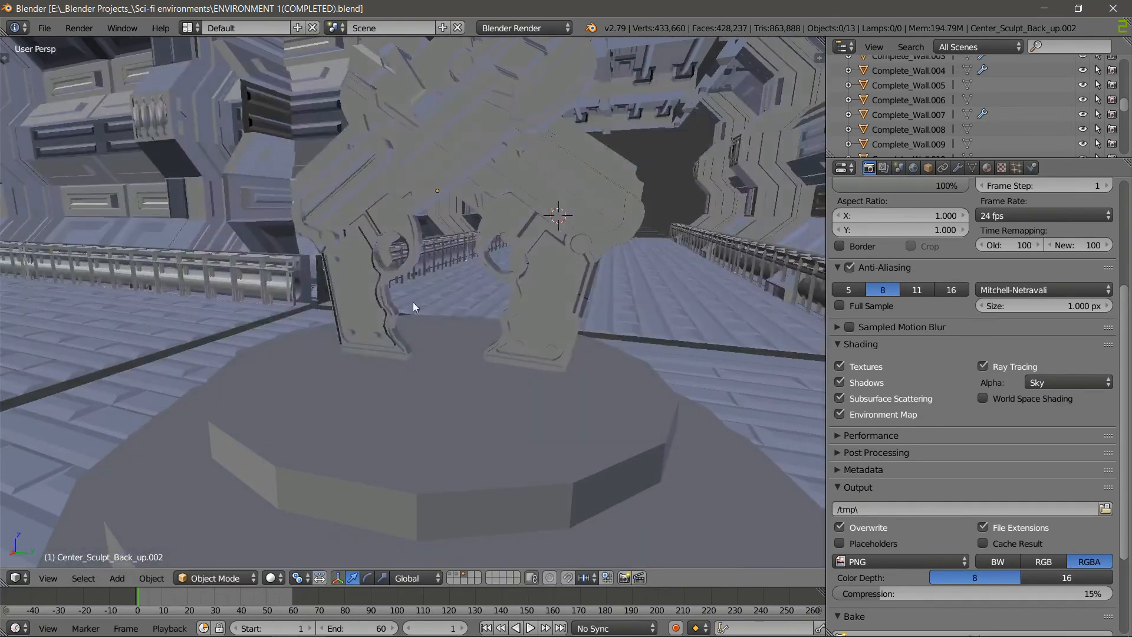
pyautogui.click(449, 580)
pyautogui.scroll(-12, 466, 514)
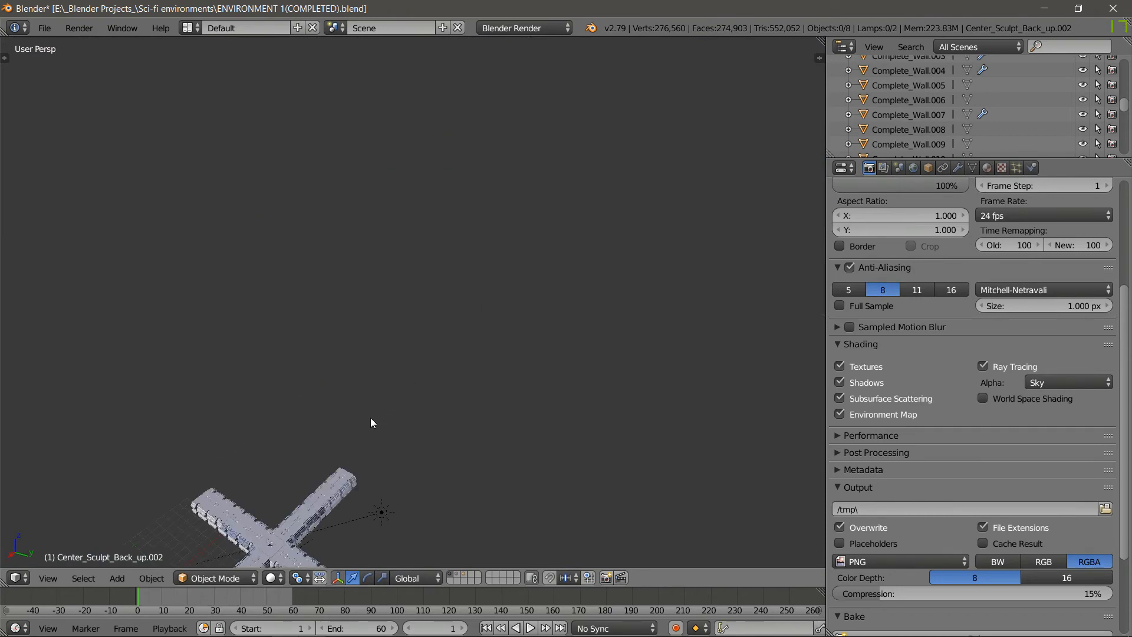
pyautogui.hotkey('shift', 'f')
pyautogui.press('w')
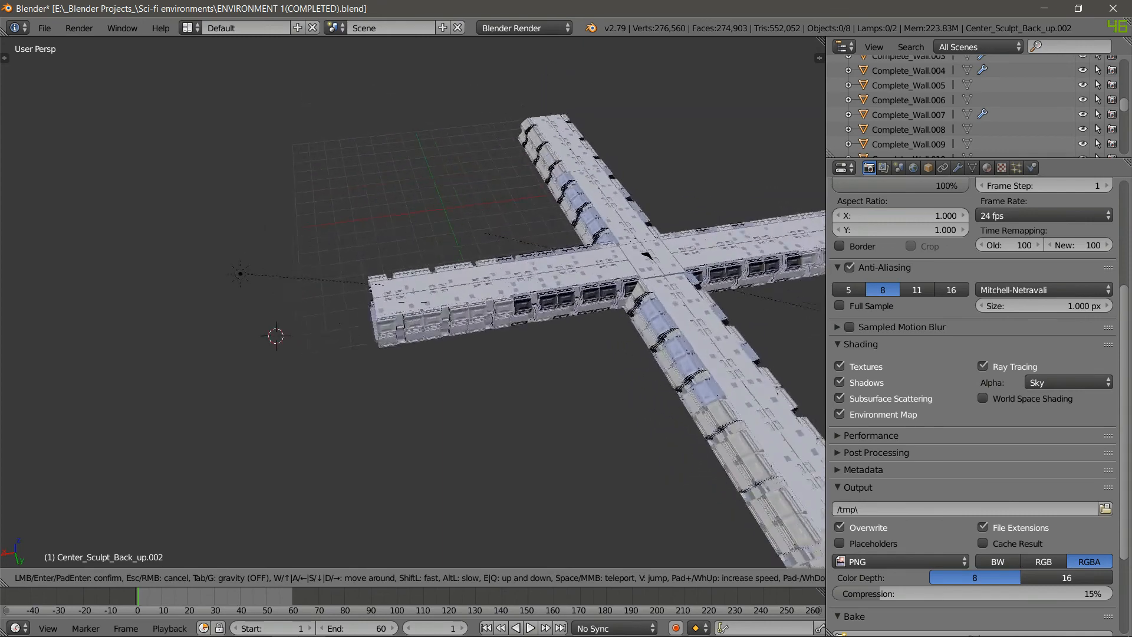
pyautogui.click(415, 306)
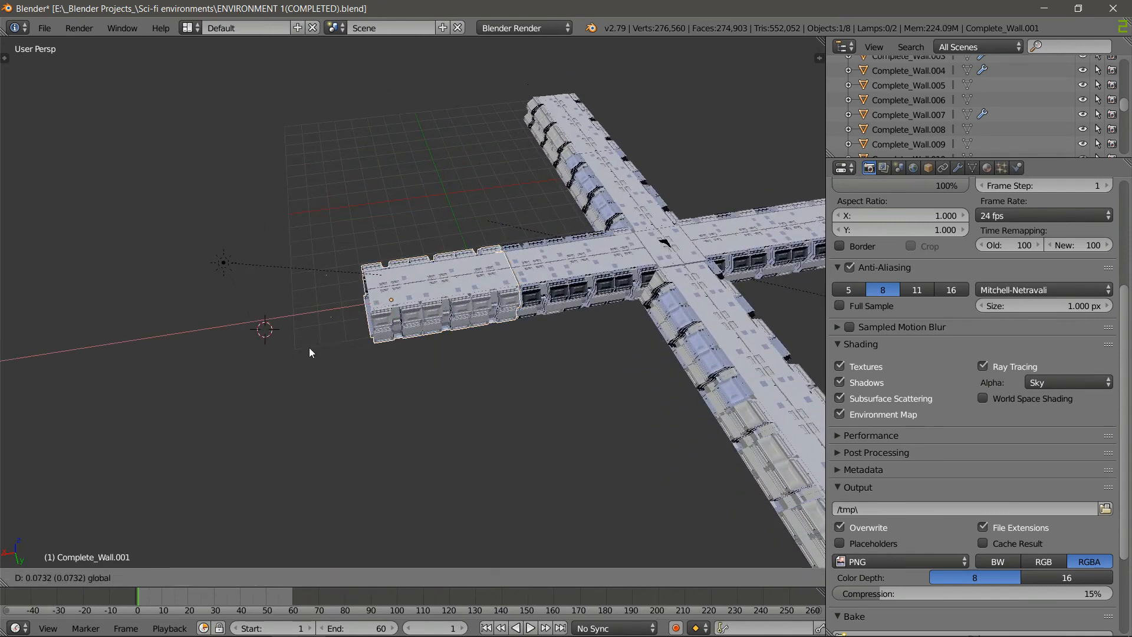
pyautogui.rightClick(409, 446)
# Switch to the second layer with the separate model parts, and select and examine the grid with pipe, continuing to the blue-windowed wall panel
pyautogui.click(460, 575)
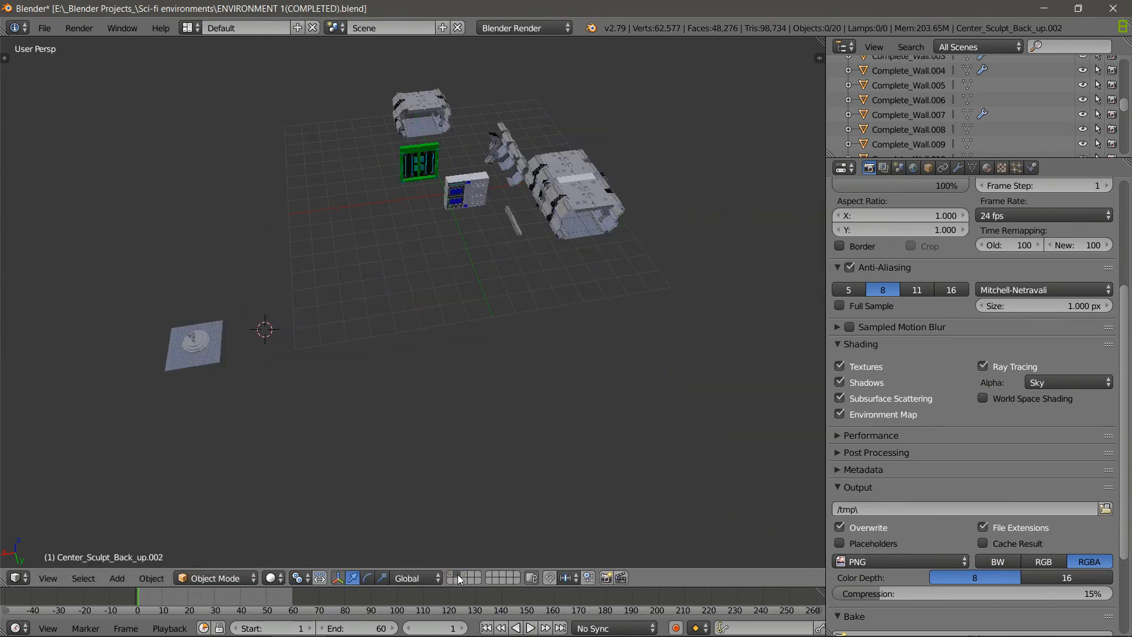
pyautogui.hotkey('shift', 'f')
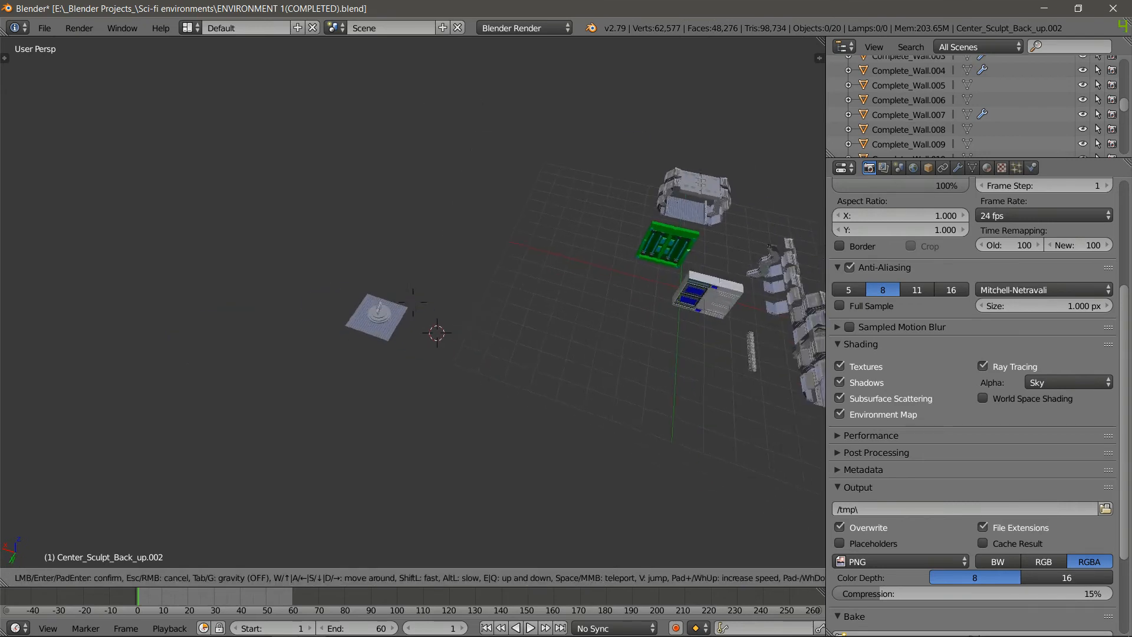
pyautogui.press('w')
pyautogui.press('w')
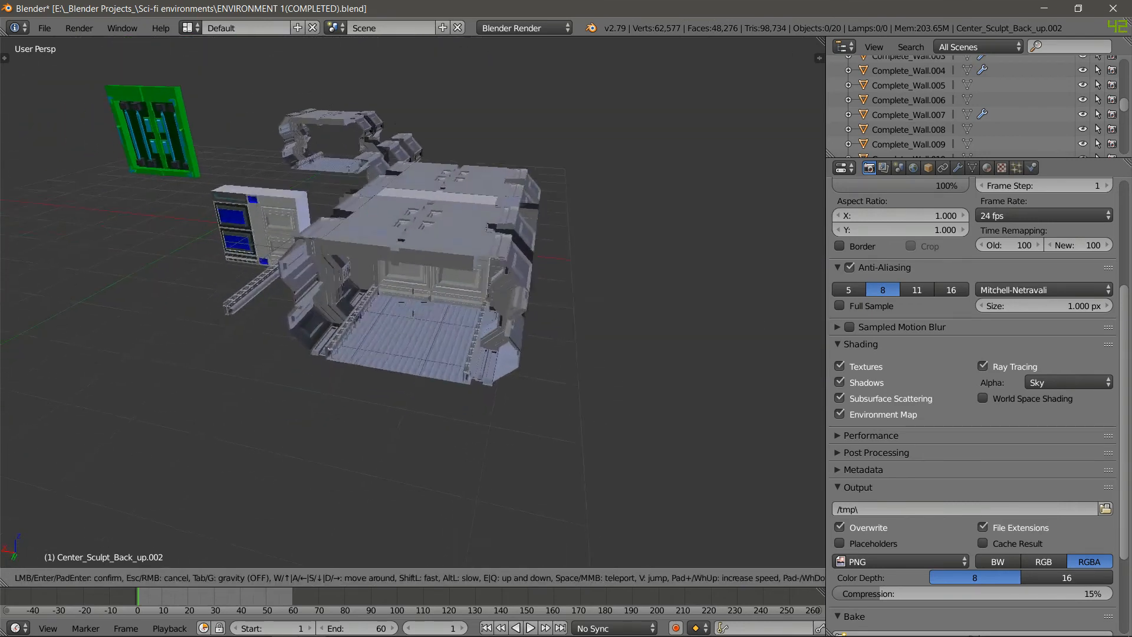
pyautogui.press('w')
pyautogui.click(502, 328)
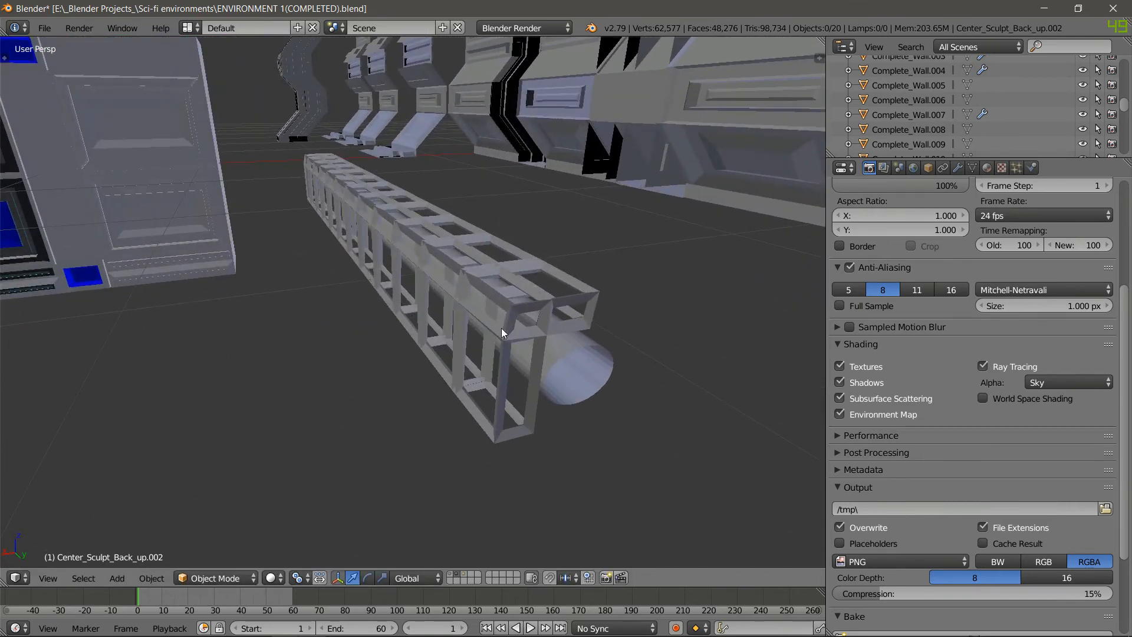
pyautogui.hotkey('shift', 'f')
pyautogui.press('w')
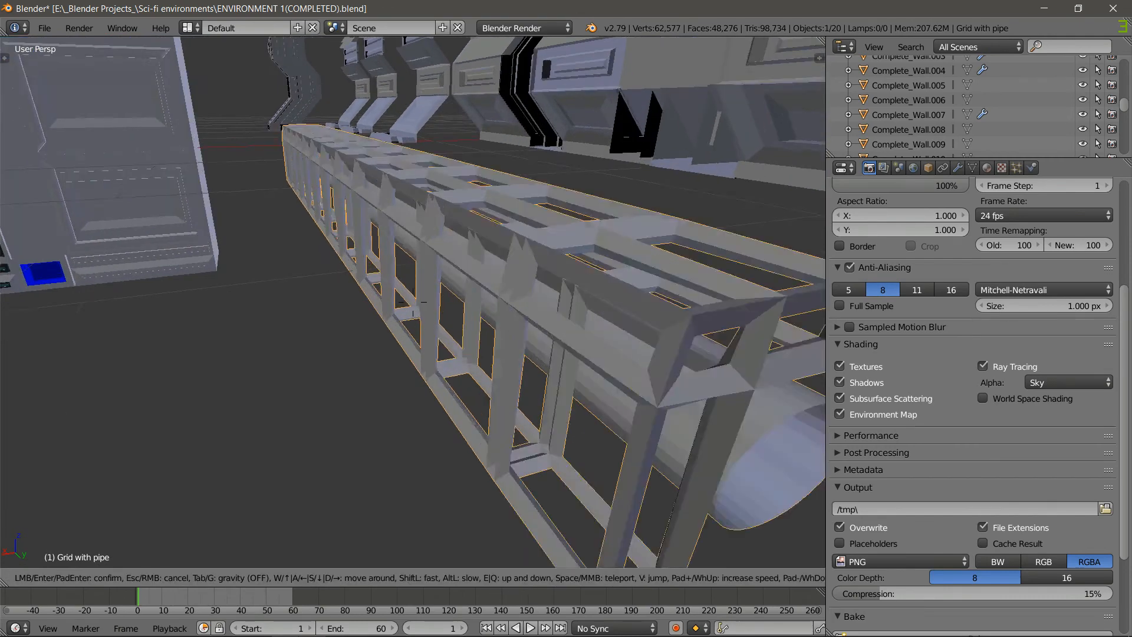
pyautogui.press('w')
pyautogui.click(405, 293)
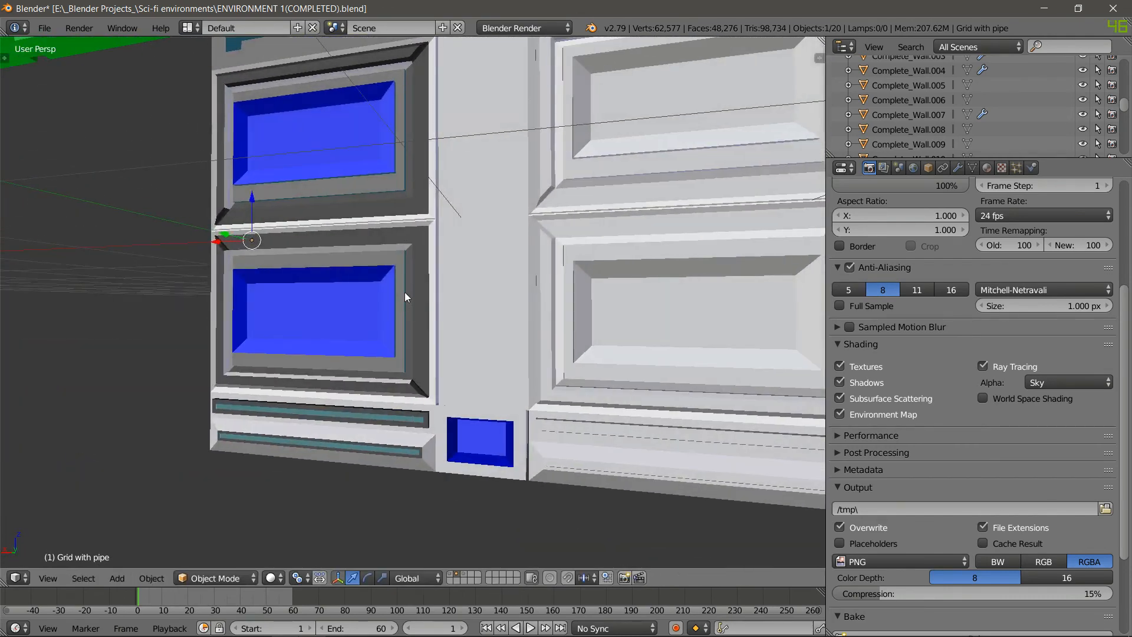
# Fly through the parts to inspect the green door up close and the corridor section, and select that section's floor with side railings
pyautogui.hotkey('shift', 'f')
pyautogui.press('s')
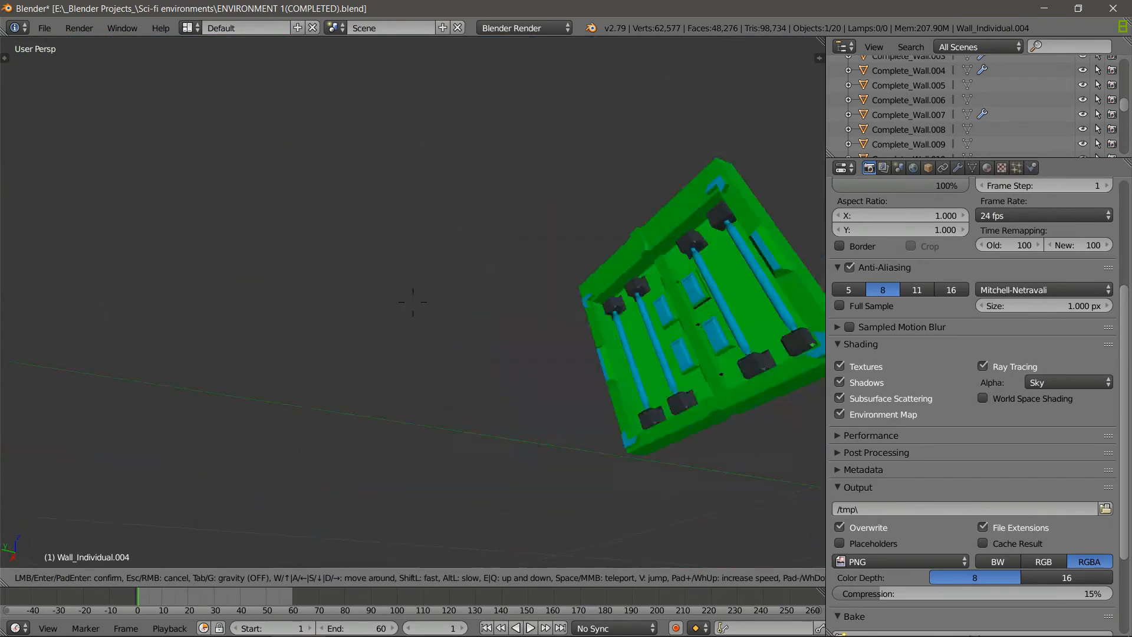
pyautogui.press('w')
pyautogui.press('w')
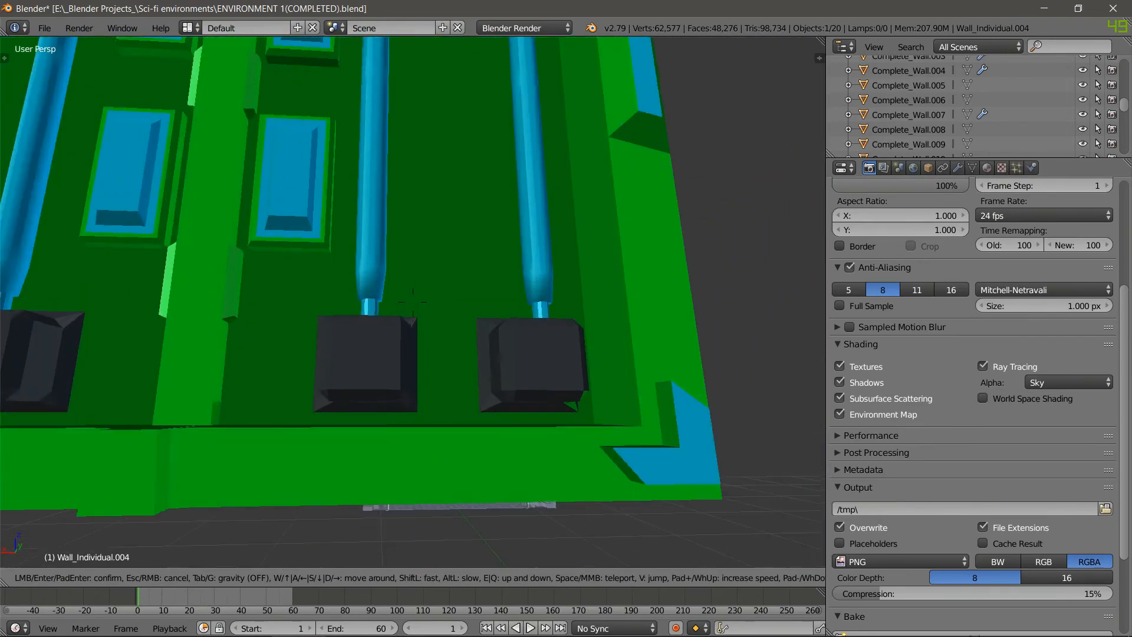
pyautogui.press('s')
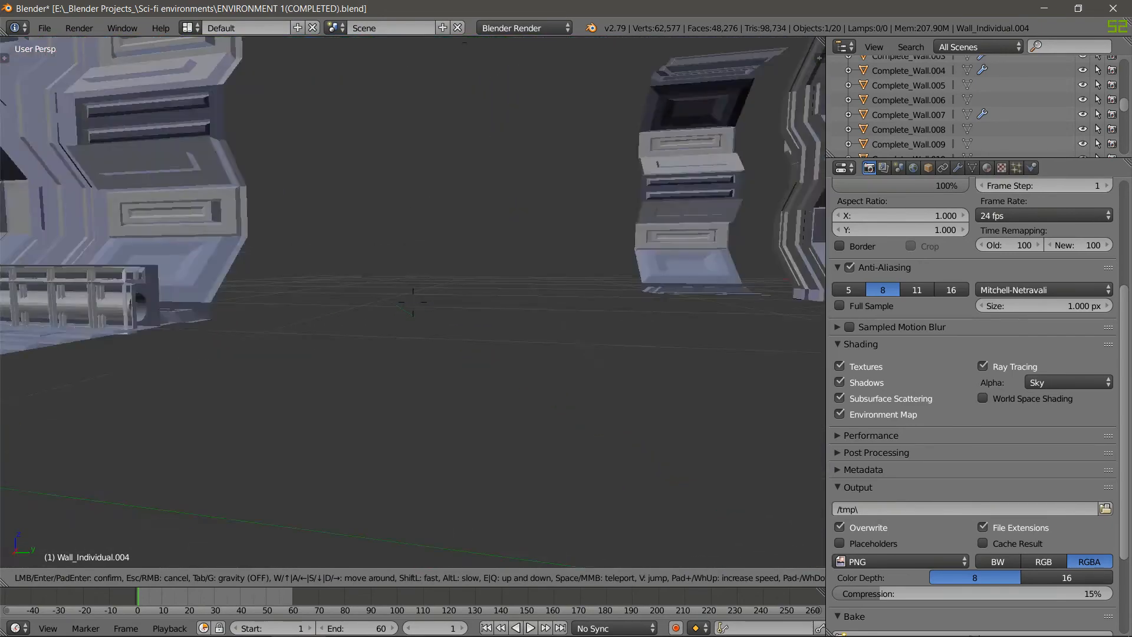
pyautogui.press('w')
pyautogui.press('e')
pyautogui.press('w')
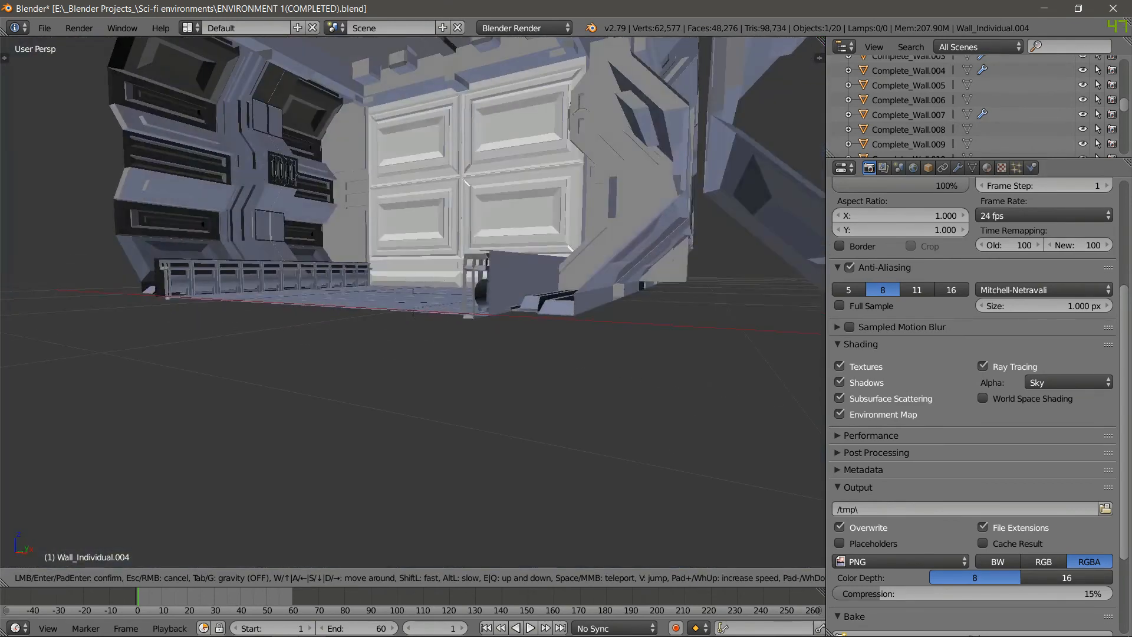
pyautogui.click(389, 345)
pyautogui.rightClick(400, 352)
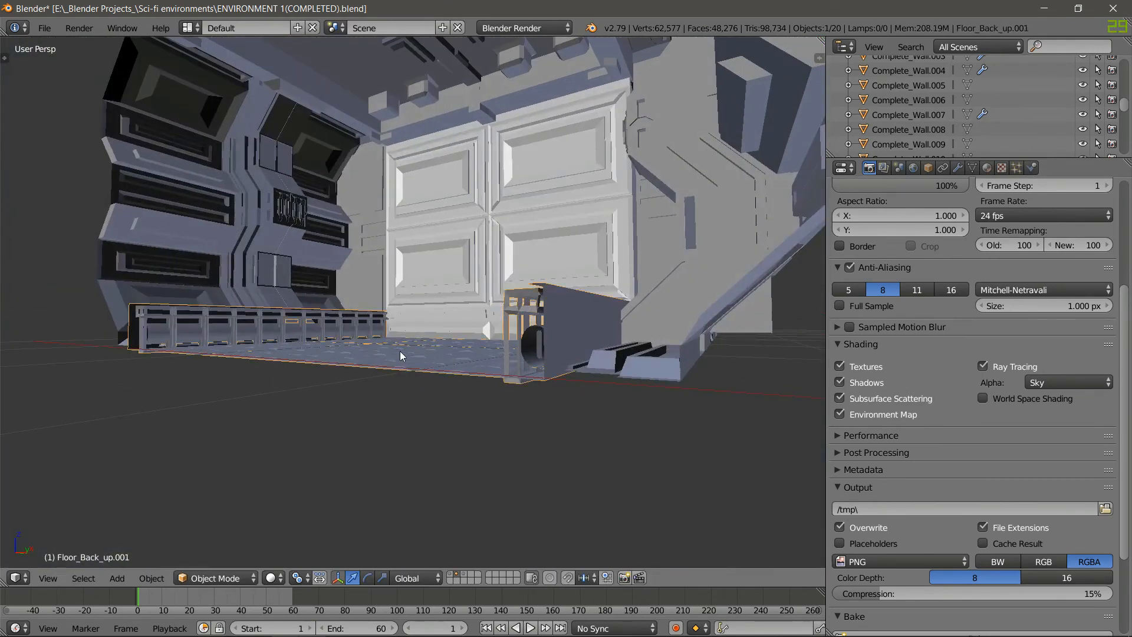
# Fly past the loose wall pieces to the single complete corridor segment, select it, and examine its tiled floor, railings and side walls
pyautogui.hotkey('shift', 'f')
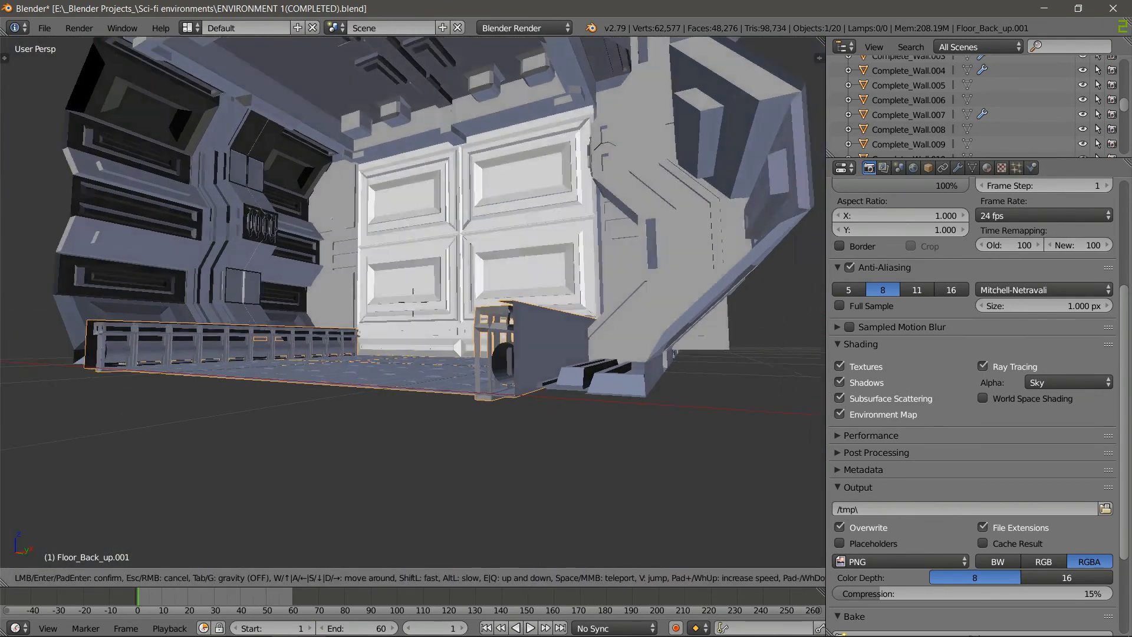
pyautogui.press('w')
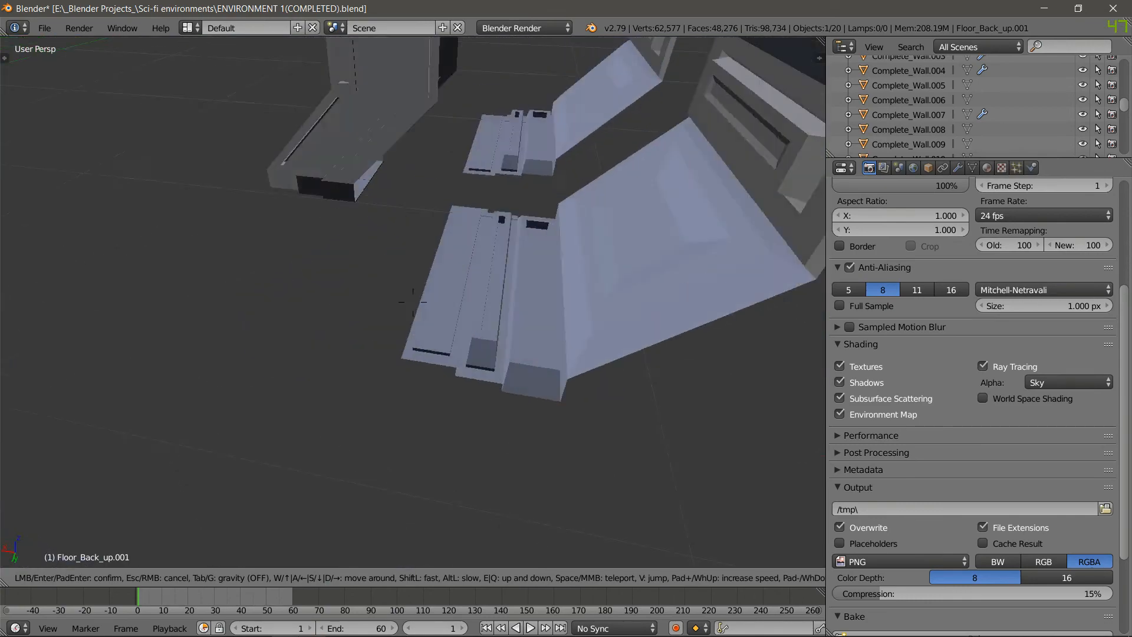
pyautogui.press('w')
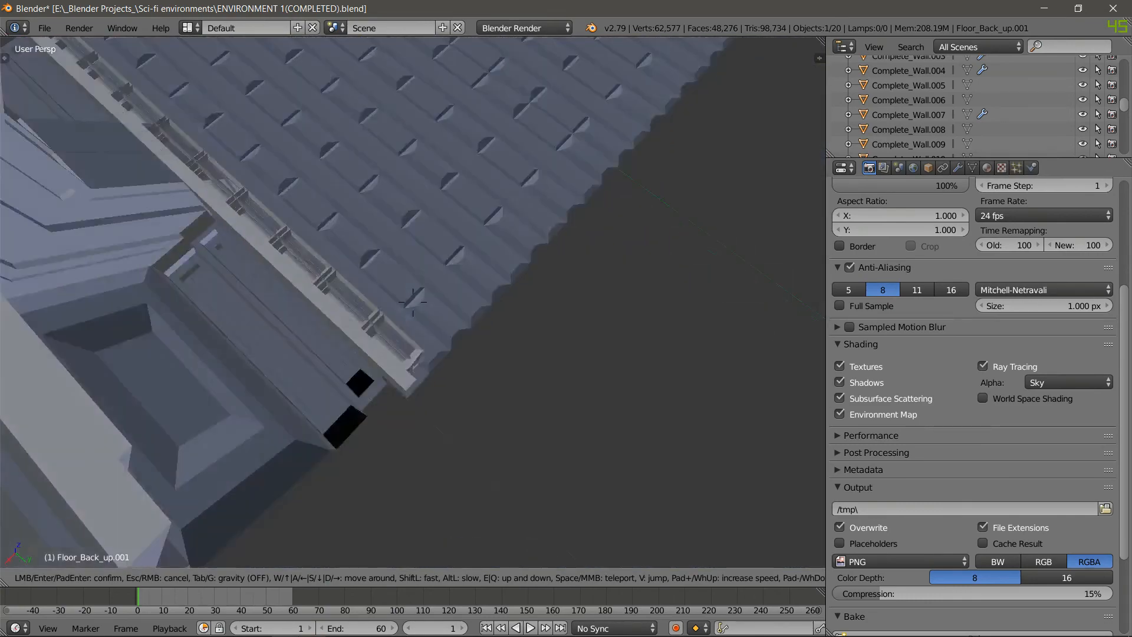
pyautogui.click(413, 302)
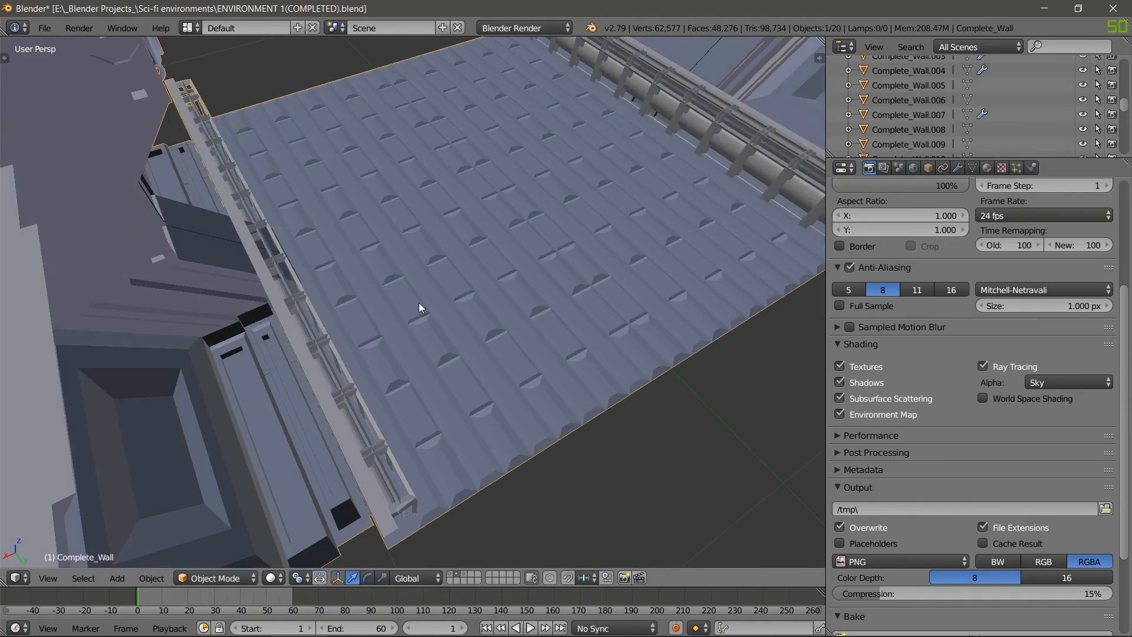
pyautogui.press('d')
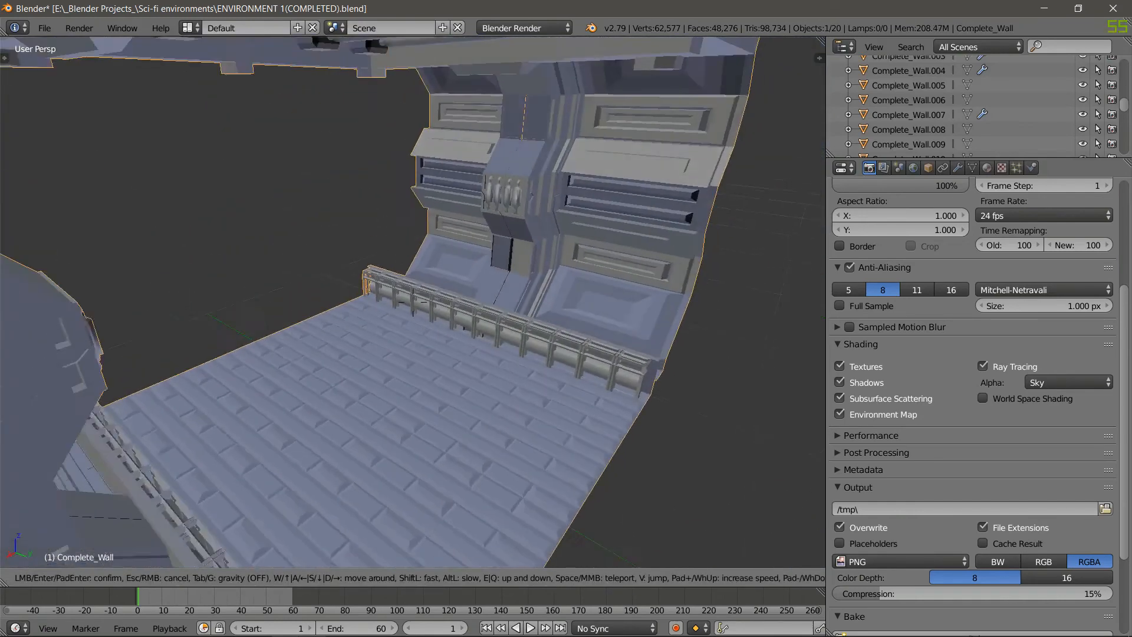
pyautogui.press('w')
pyautogui.press('a')
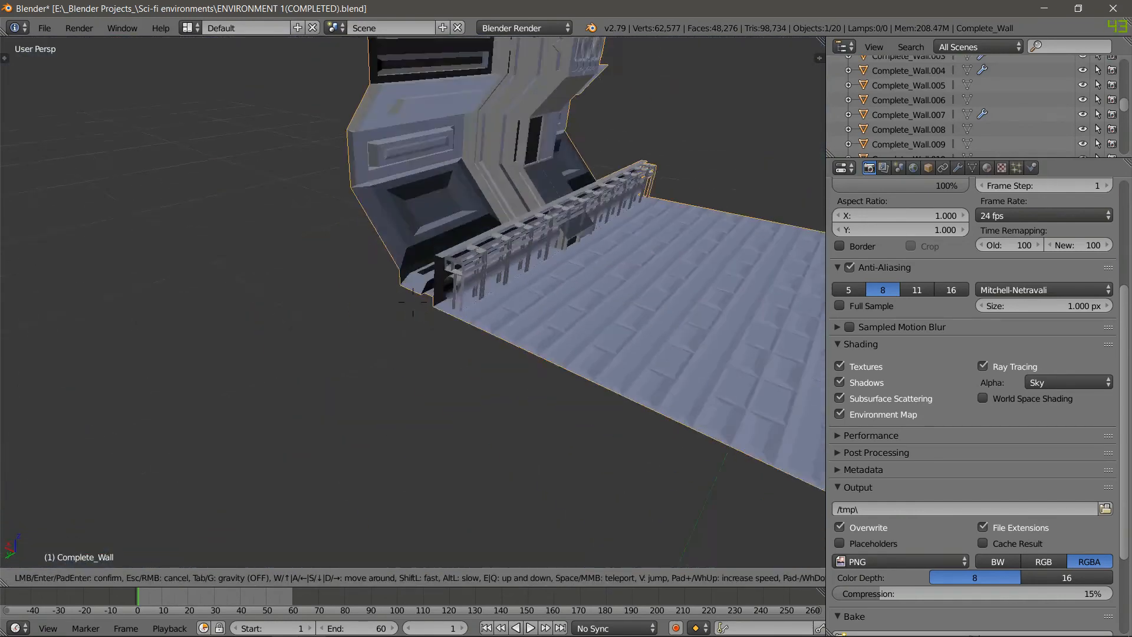
pyautogui.press('w')
pyautogui.press('d')
pyautogui.press('w')
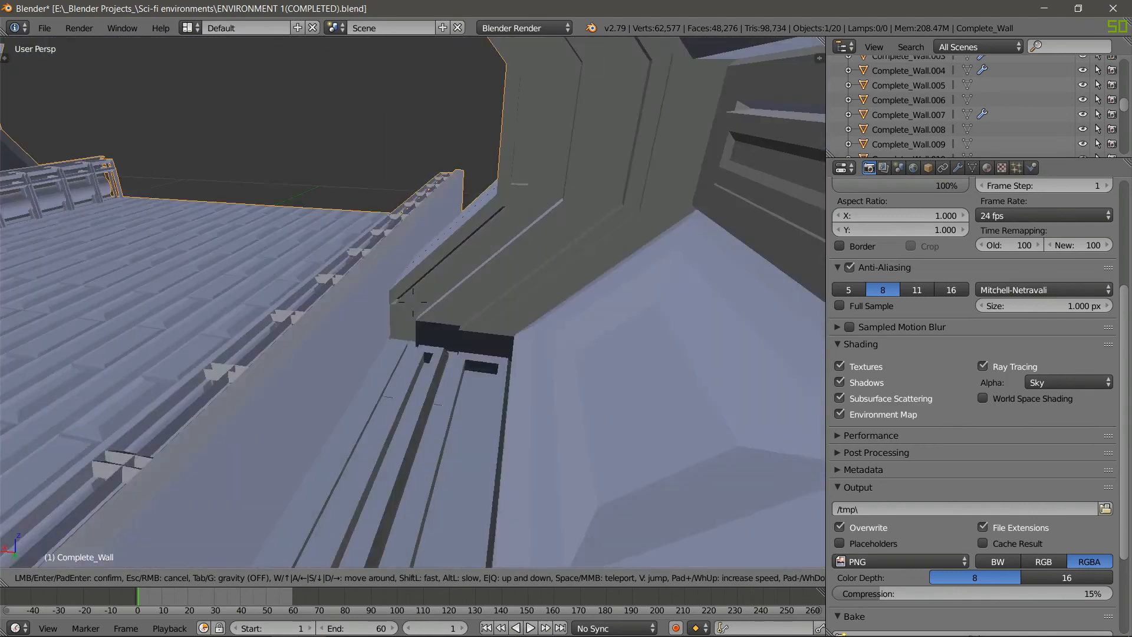
pyautogui.press('a')
pyautogui.press('w')
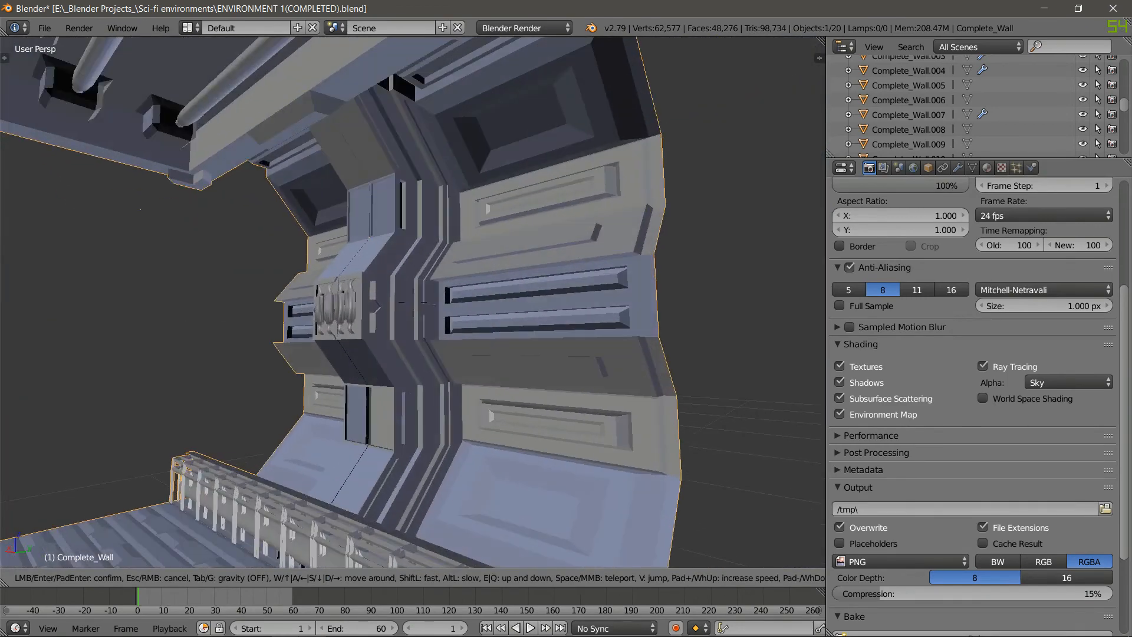
pyautogui.click(413, 302)
# Fly around and through all the separate parts, viewing the wall pieces, green door, blue-windowed panel and corridor segments from several angles
pyautogui.hotkey('shift', 'f')
pyautogui.press('d')
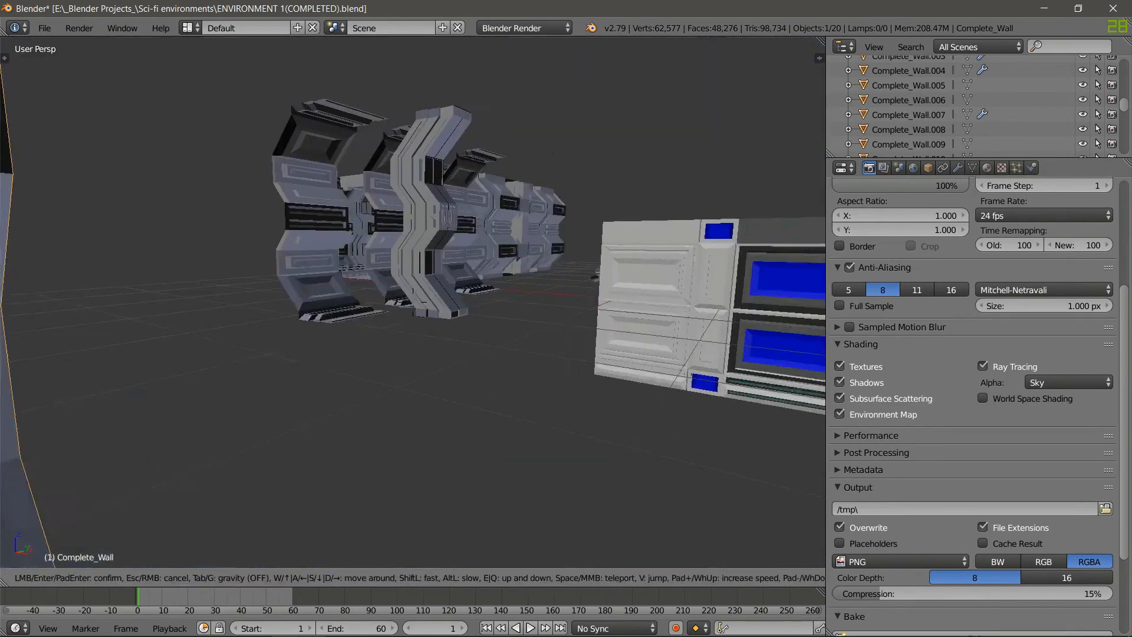
pyautogui.press('w')
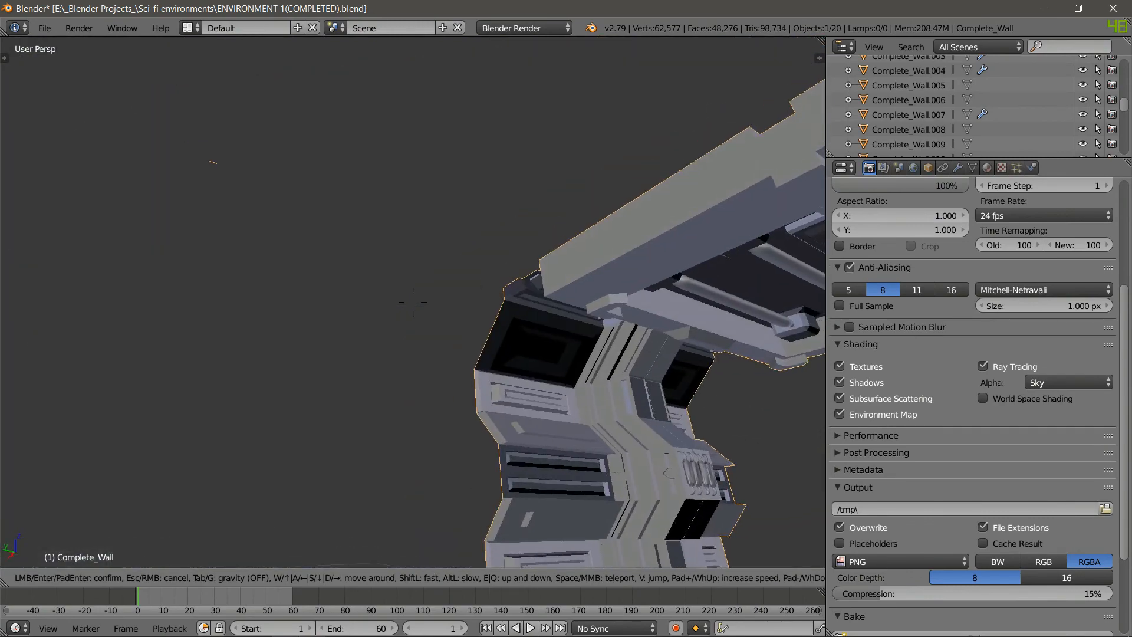
pyautogui.press('w')
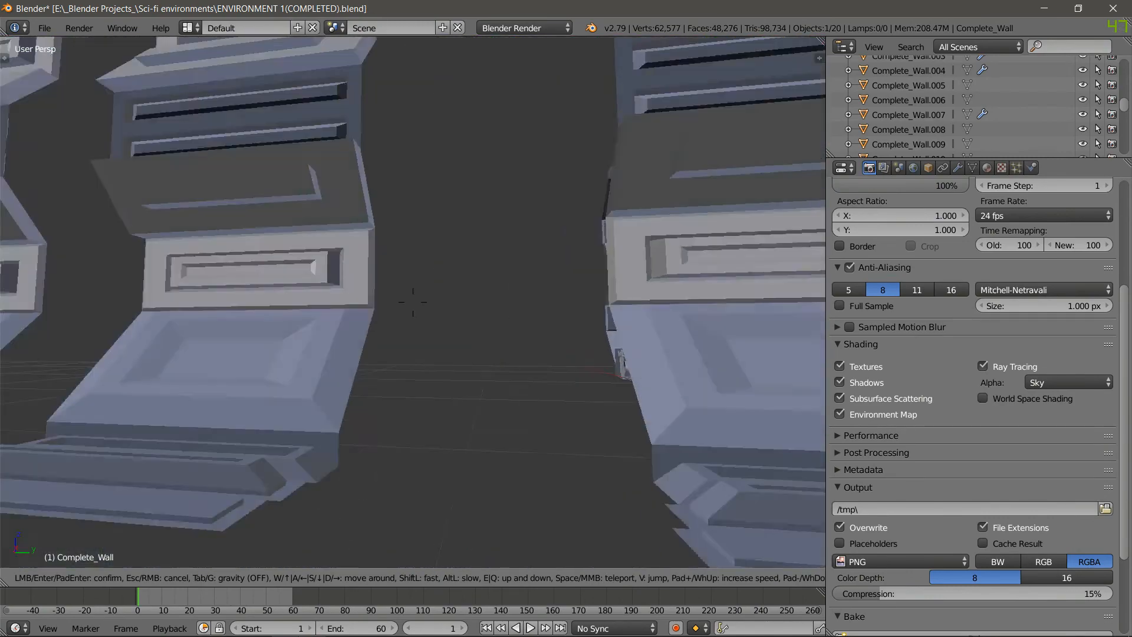
pyautogui.press('w')
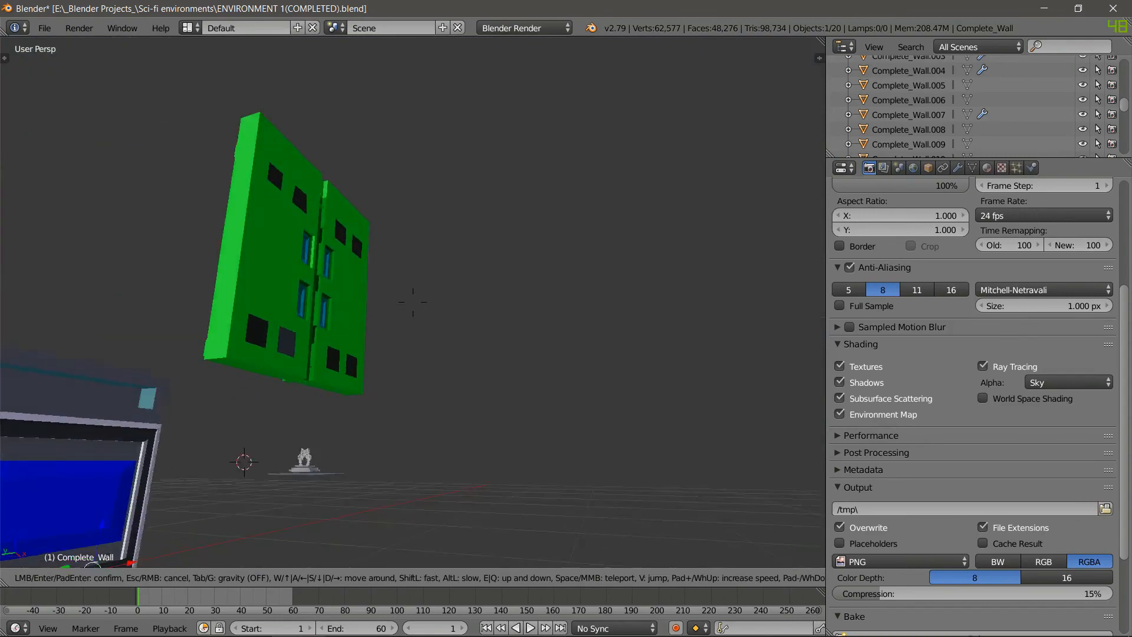
pyautogui.press('w')
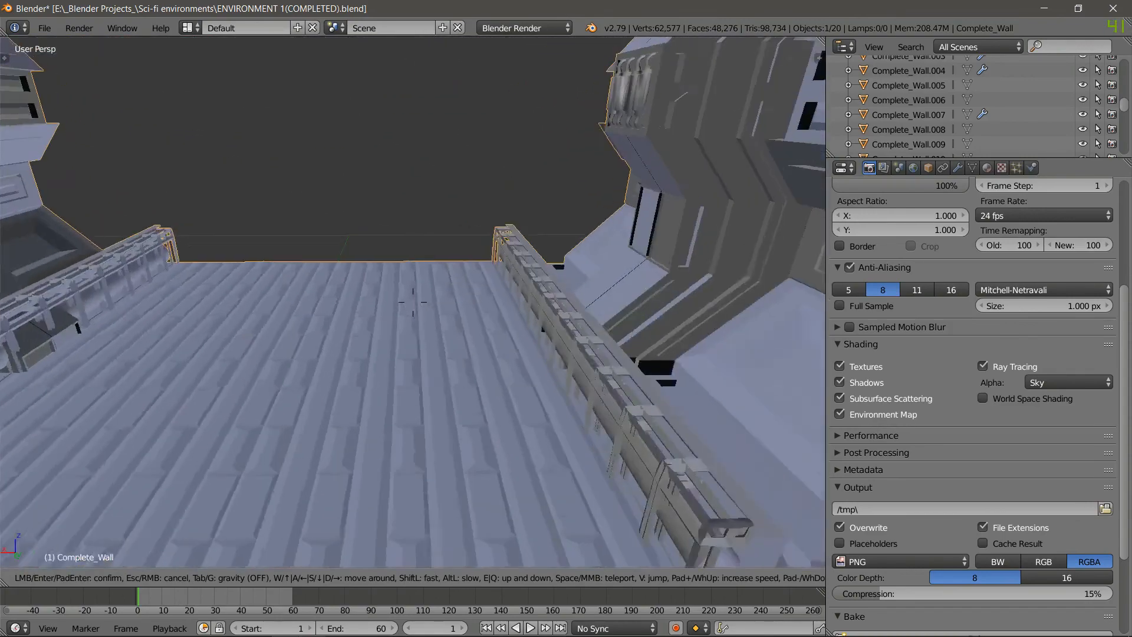
pyautogui.press('w')
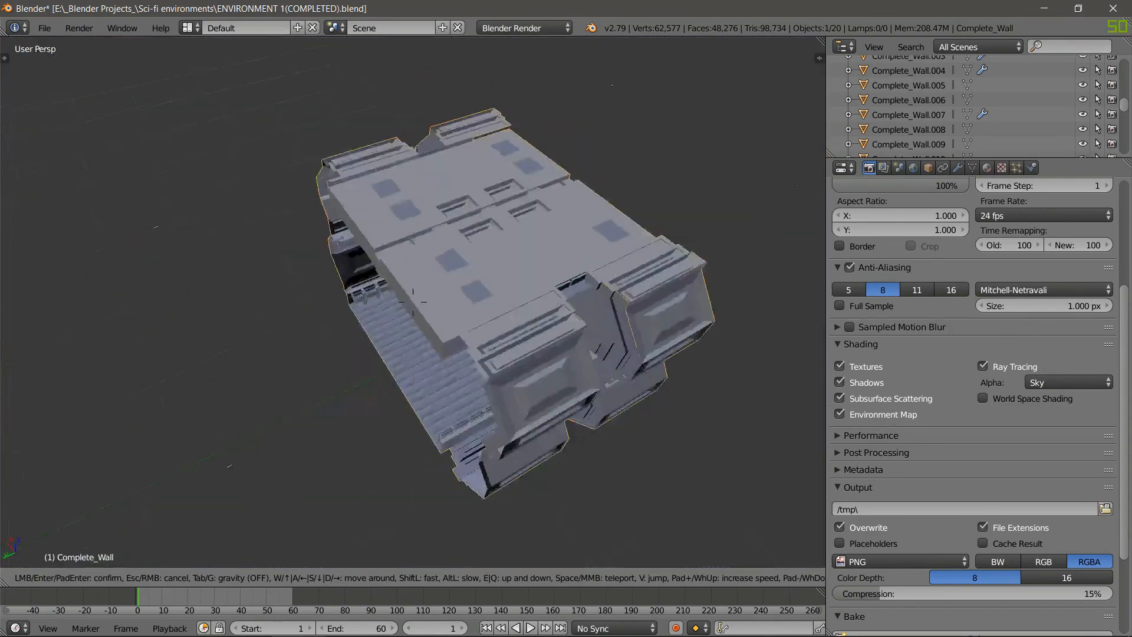
pyautogui.press('w')
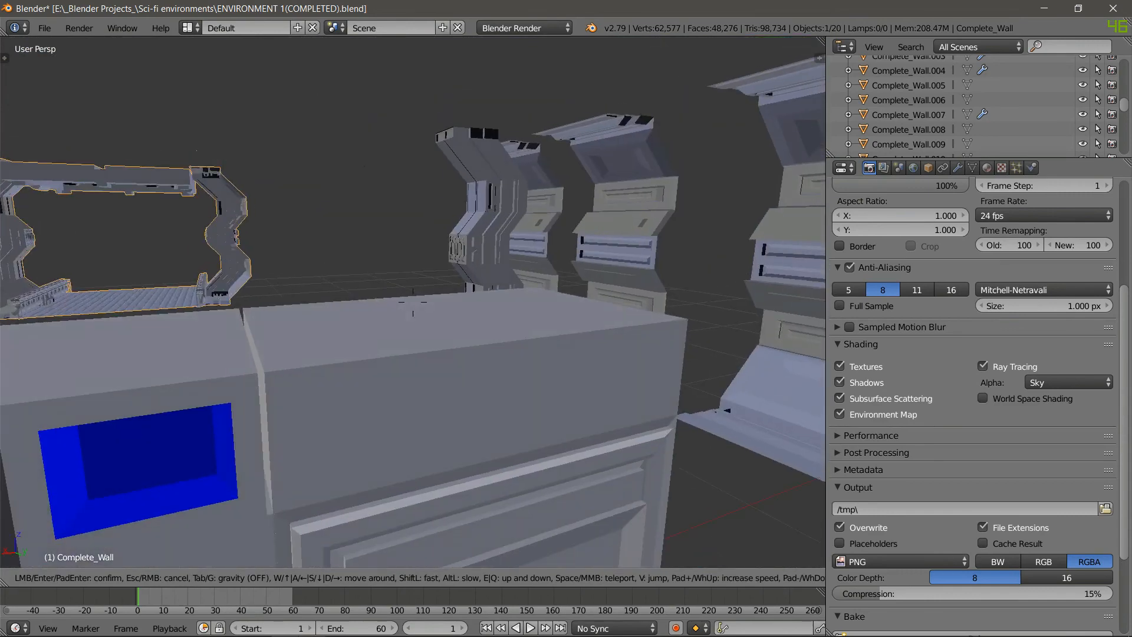
pyautogui.press('w')
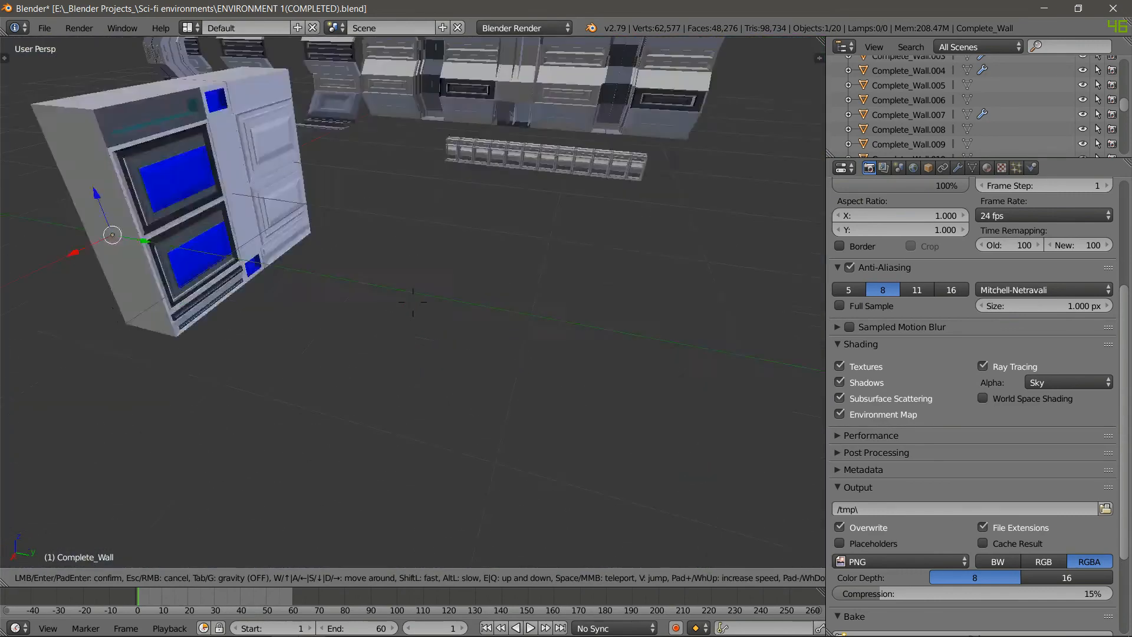
pyautogui.press('w')
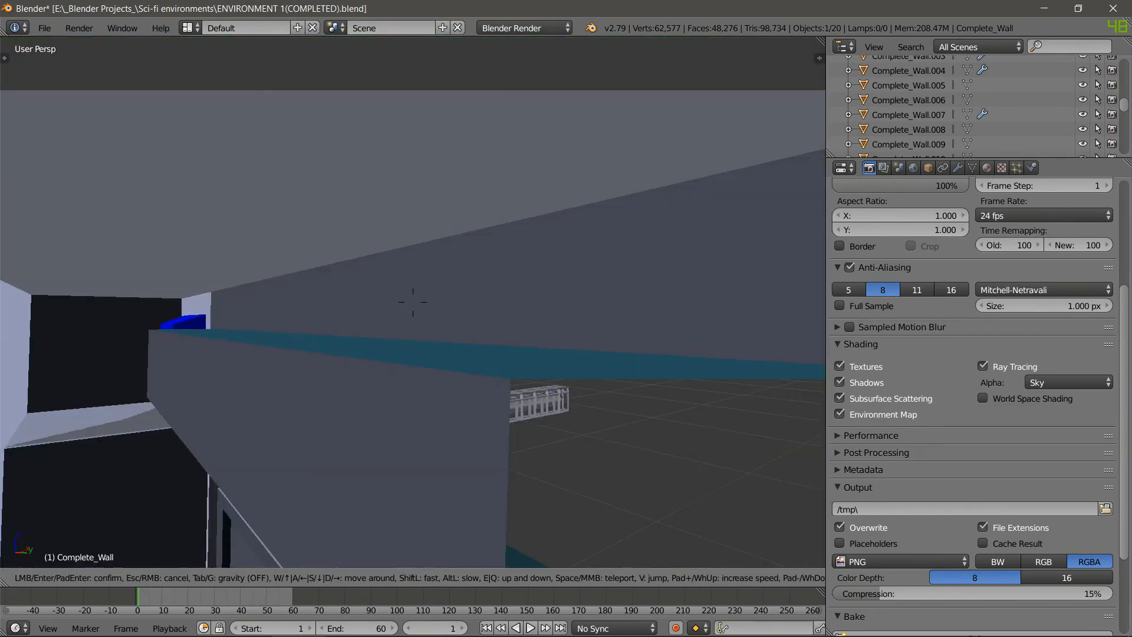
pyautogui.press('w')
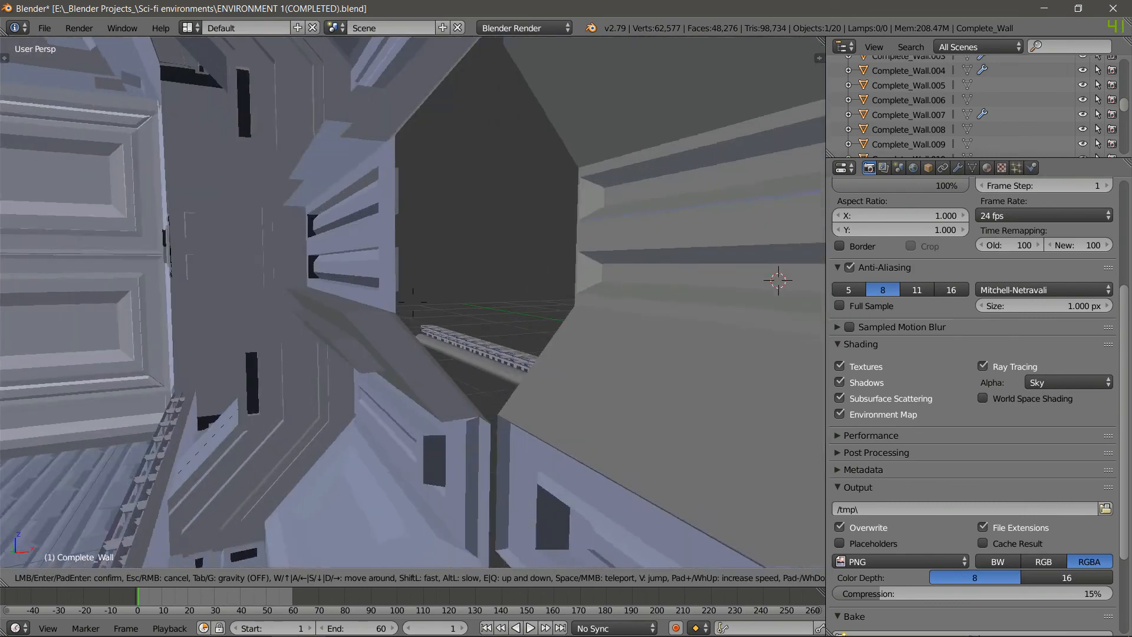
pyautogui.press('w')
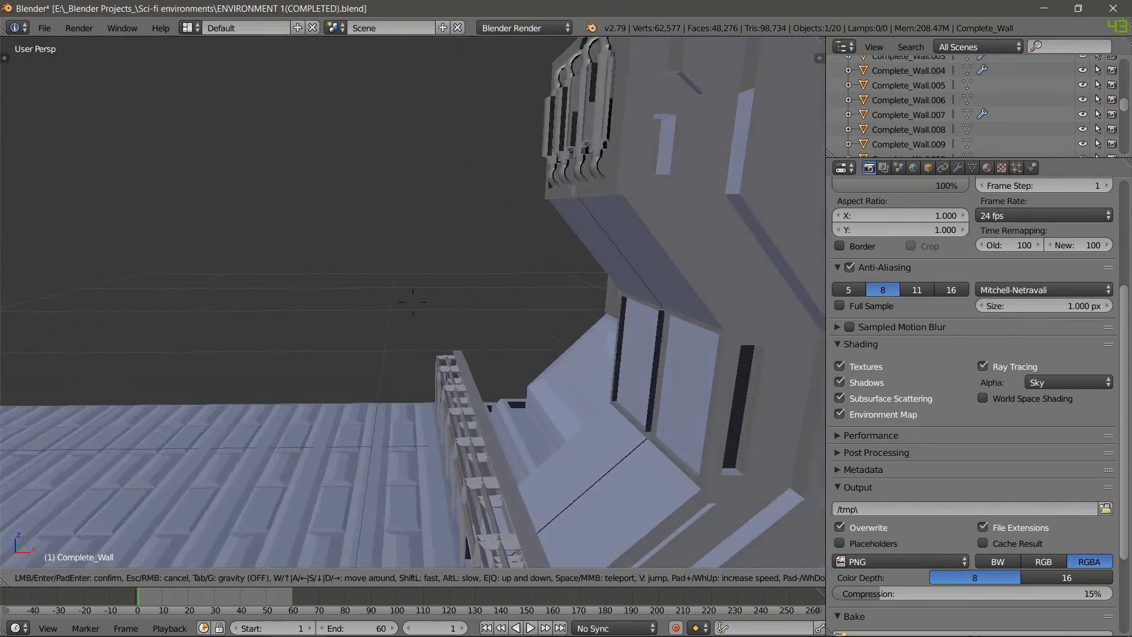
pyautogui.press('w')
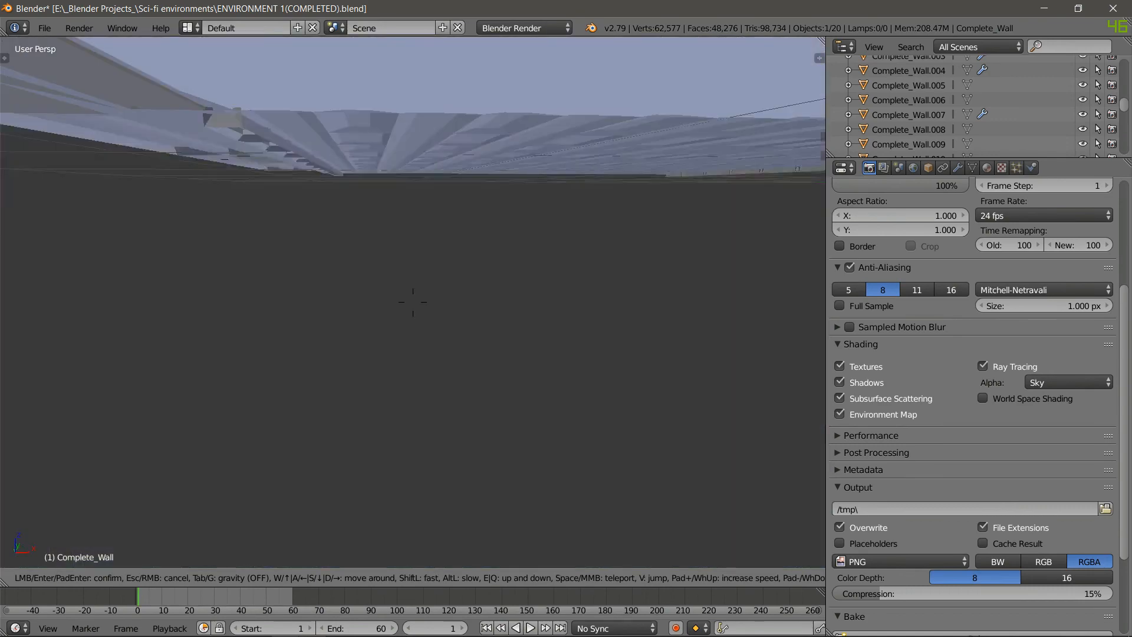
pyautogui.press('w')
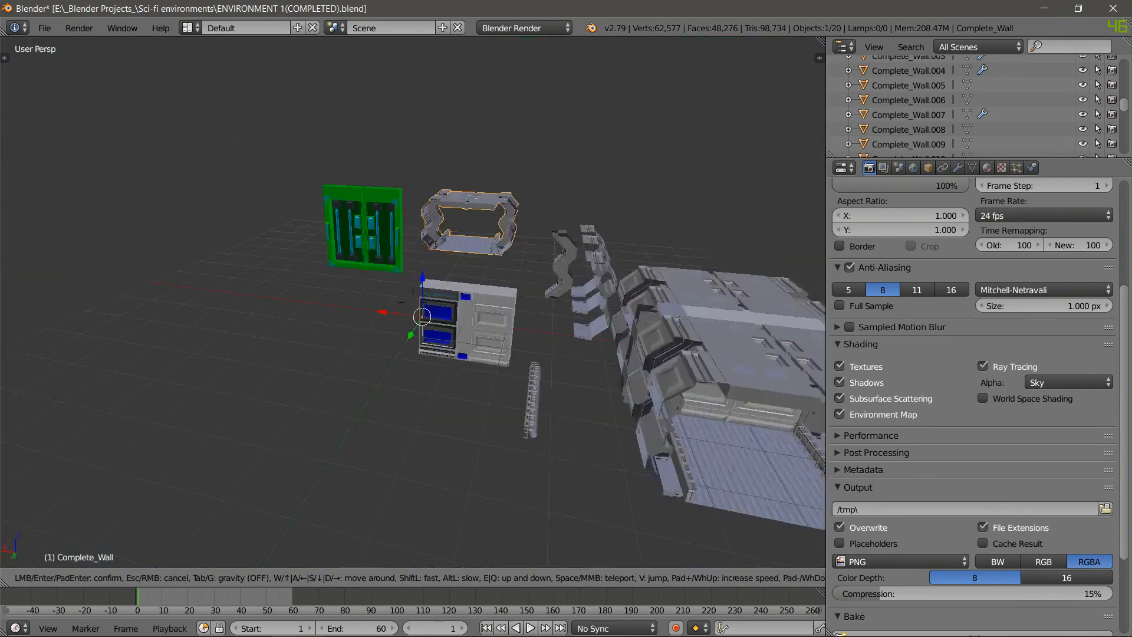
pyautogui.click(413, 302)
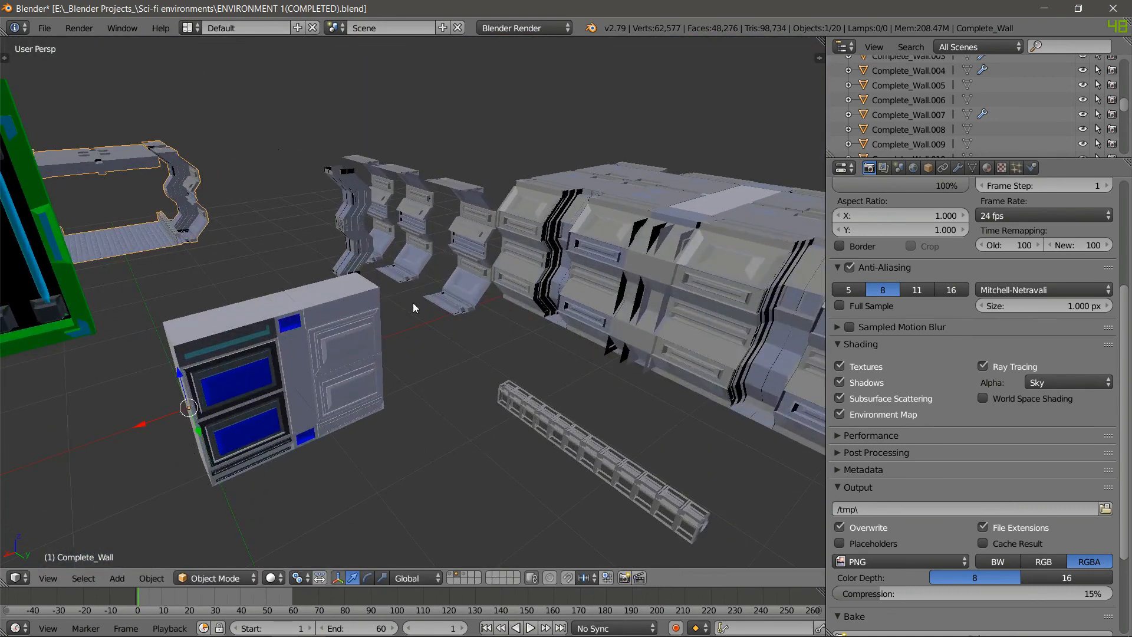
# Switch to the third layer, containing two cross-shaped corridor assemblies, and view them from above
pyautogui.press('2')
pyautogui.press('3')
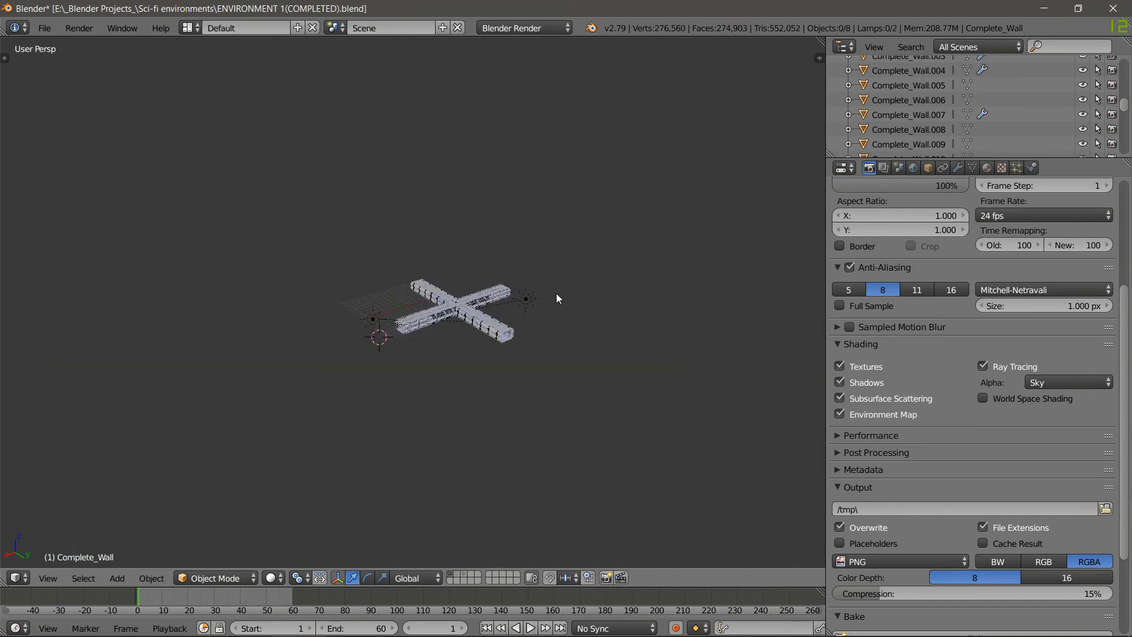
pyautogui.scroll(3, 557, 293)
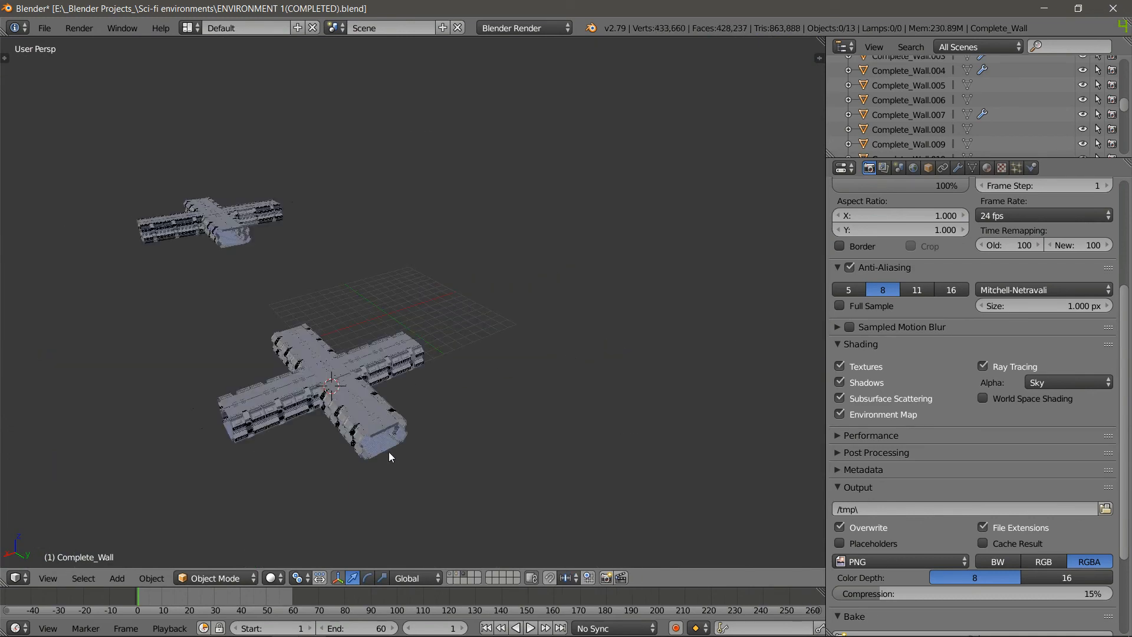
# Select a wall section of the nearer cross-shaped corridor, and start a new file with the default startup scene
pyautogui.rightClick(387, 448)
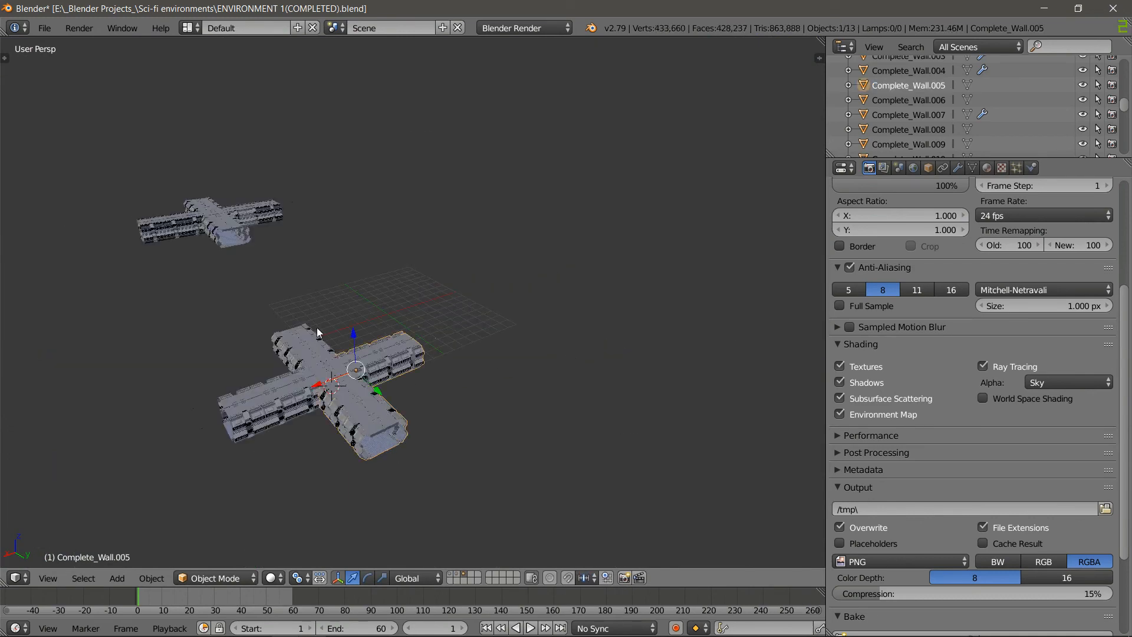
pyautogui.click(50, 29)
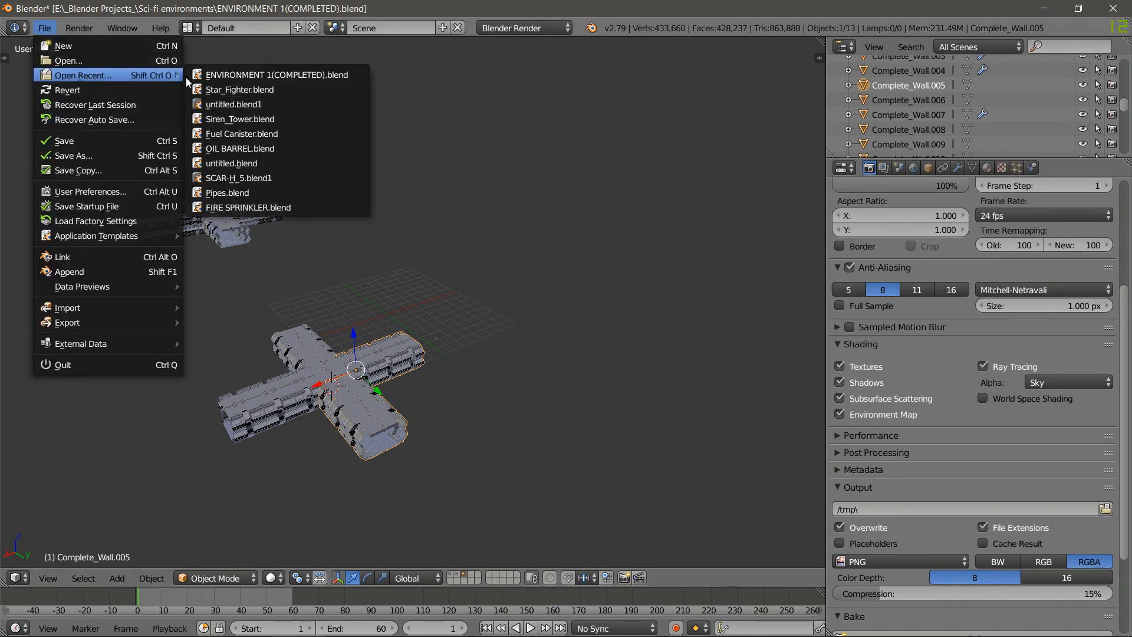
pyautogui.scroll(-6, 451, 167)
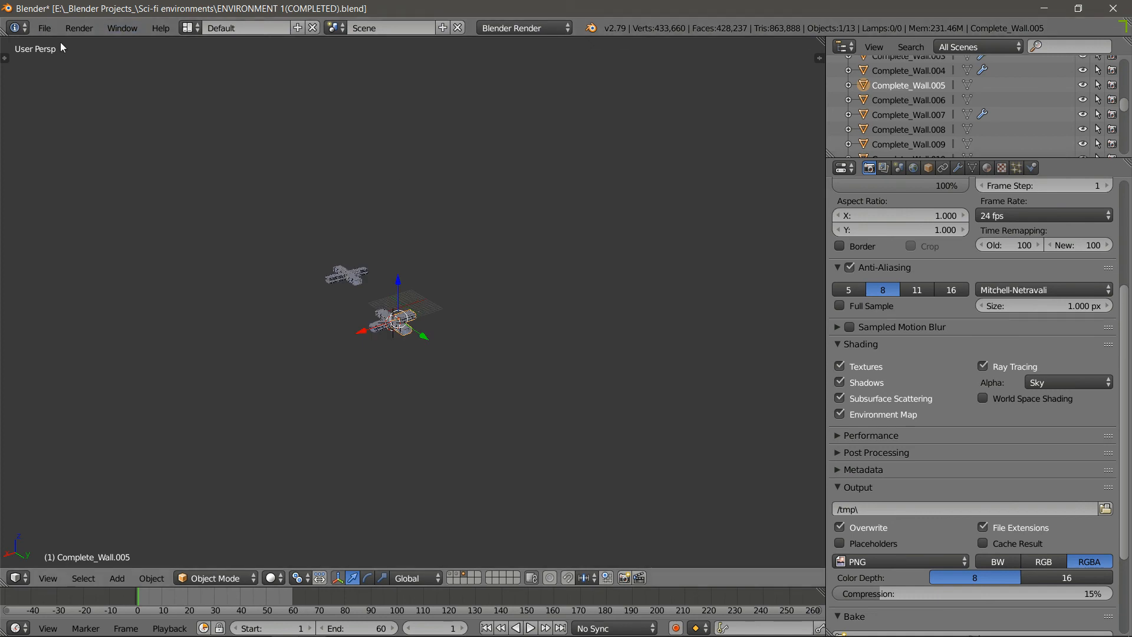
pyautogui.moveTo(514, 154); pyautogui.dragTo(536, 123, button='middle')
pyautogui.hotkey('ctrl', 'n')
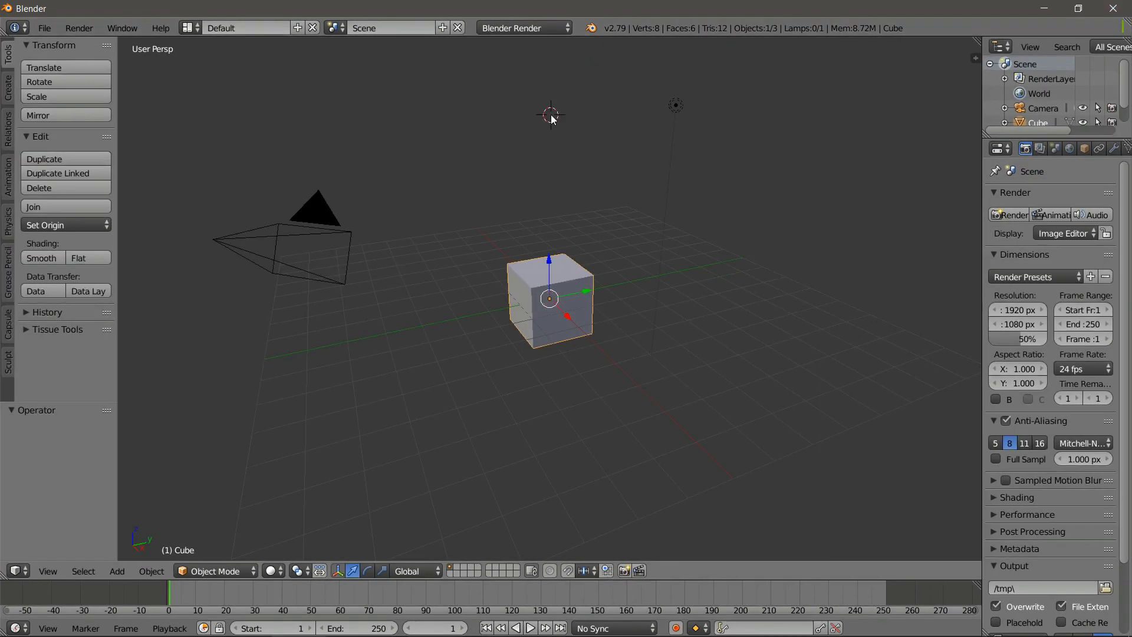
# Move closer to the default cube in fly mode and keep the resulting view
pyautogui.hotkey('shift', 'f')
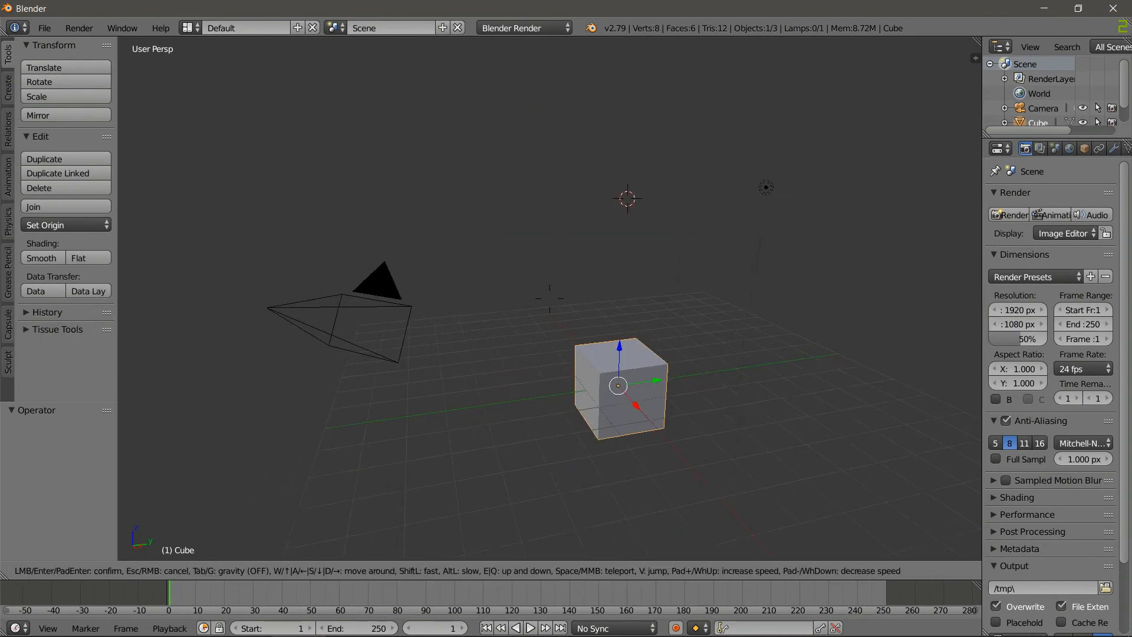
pyautogui.press('w')
pyautogui.click(550, 299)
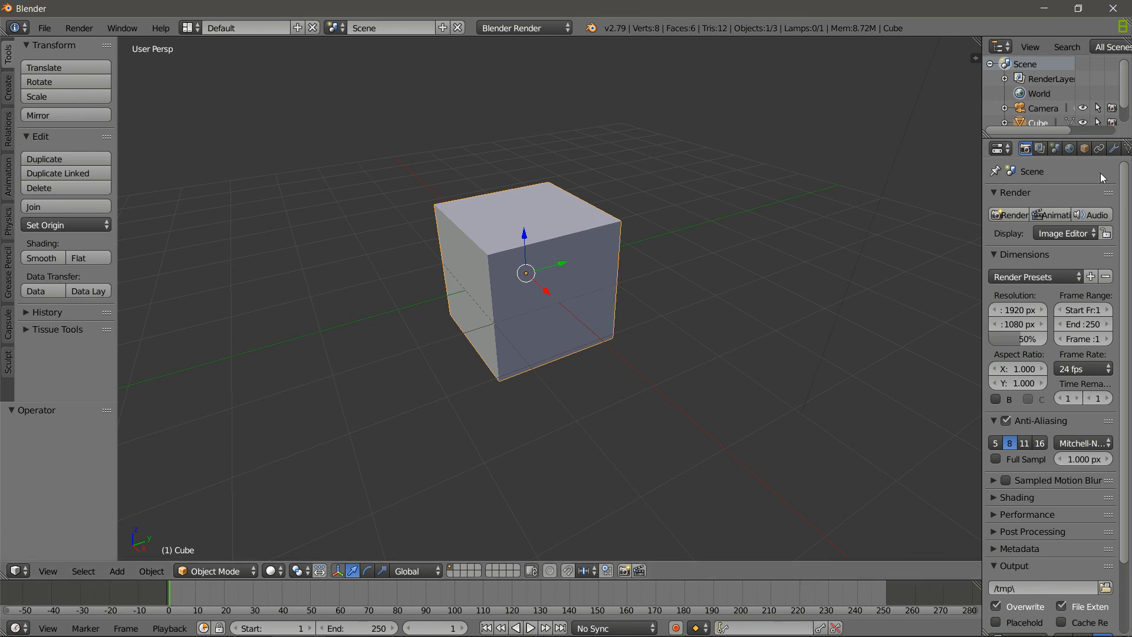
pyautogui.scroll(-1, 1055, 94)
pyautogui.scroll(-3, 1109, 148)
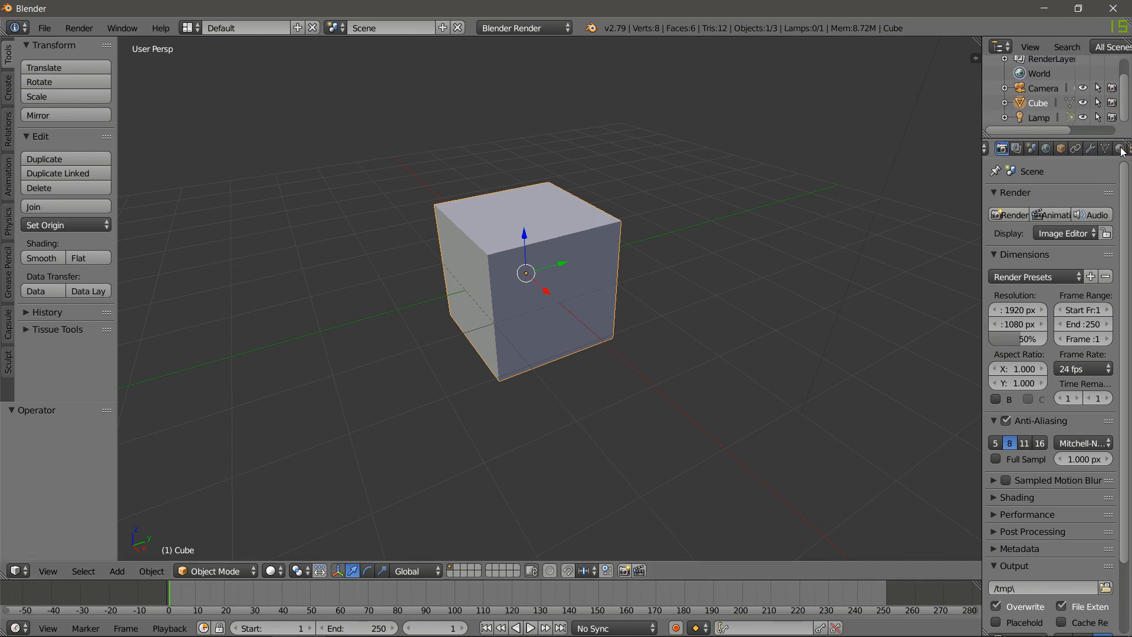
pyautogui.scroll(-2, 1112, 193)
pyautogui.scroll(3, 1108, 147)
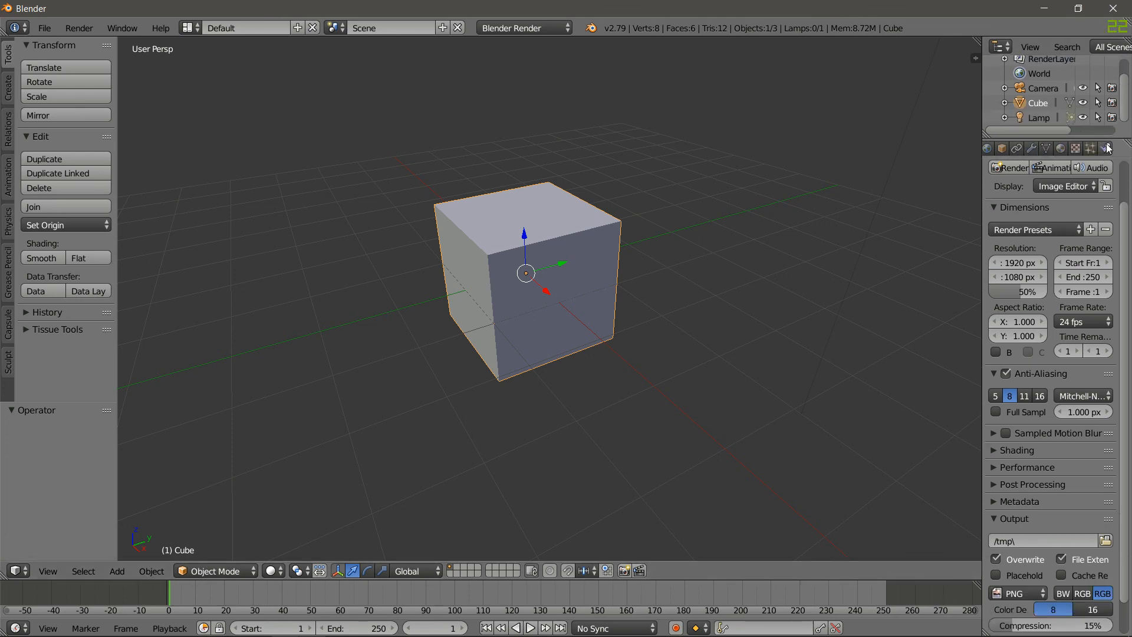
# Fly into the default cube, back out and around it in fly mode, viewing its inside, sides and underside
pyautogui.moveTo(614, 329); pyautogui.dragTo(590, 297, button='middle')
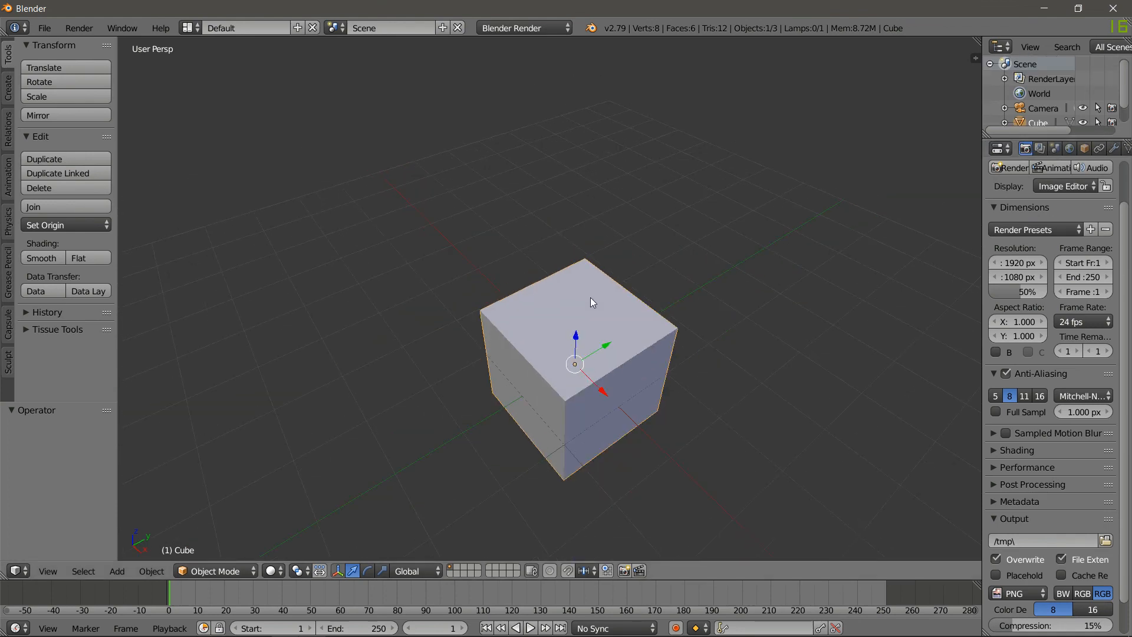
pyautogui.hotkey('shift', 'f')
pyautogui.press('w')
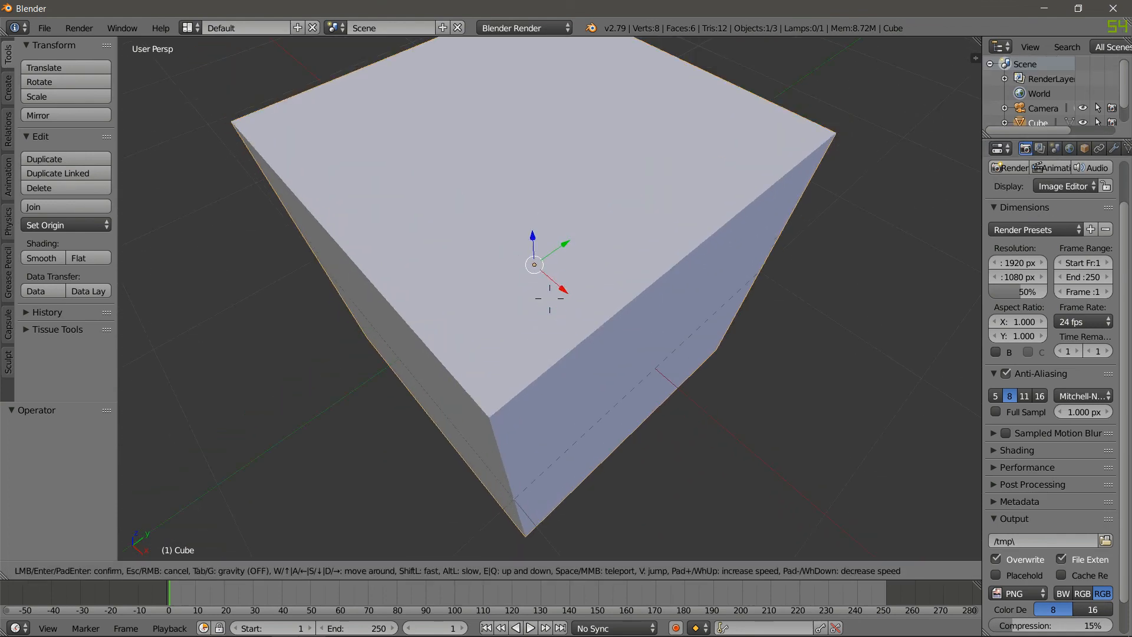
pyautogui.press('w')
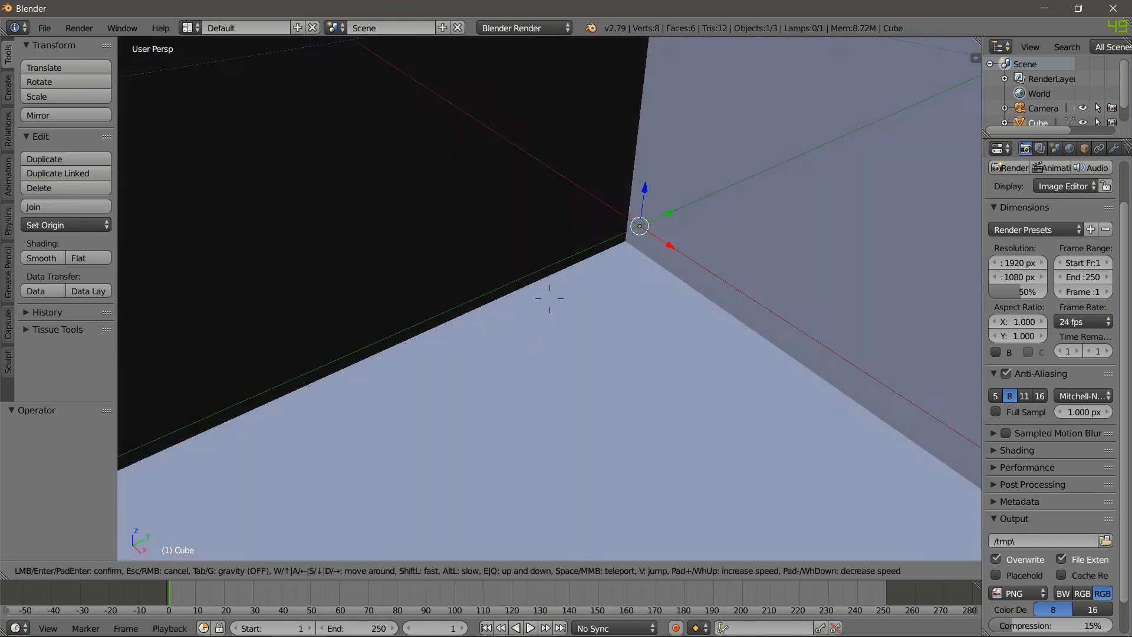
pyautogui.press('s')
pyautogui.press('w')
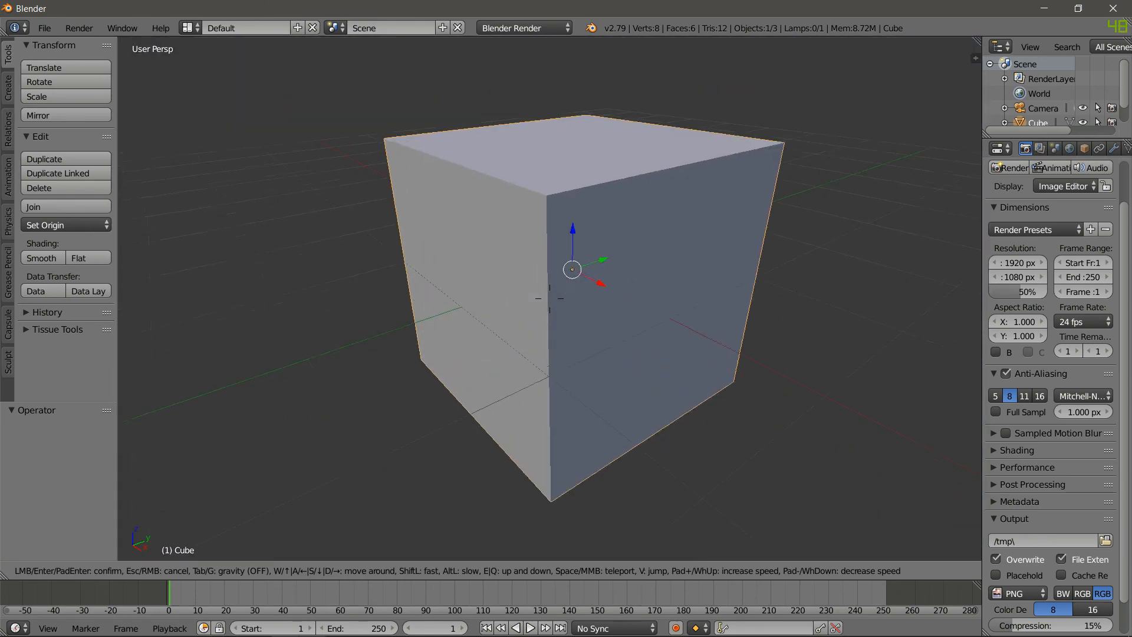
pyautogui.press('s')
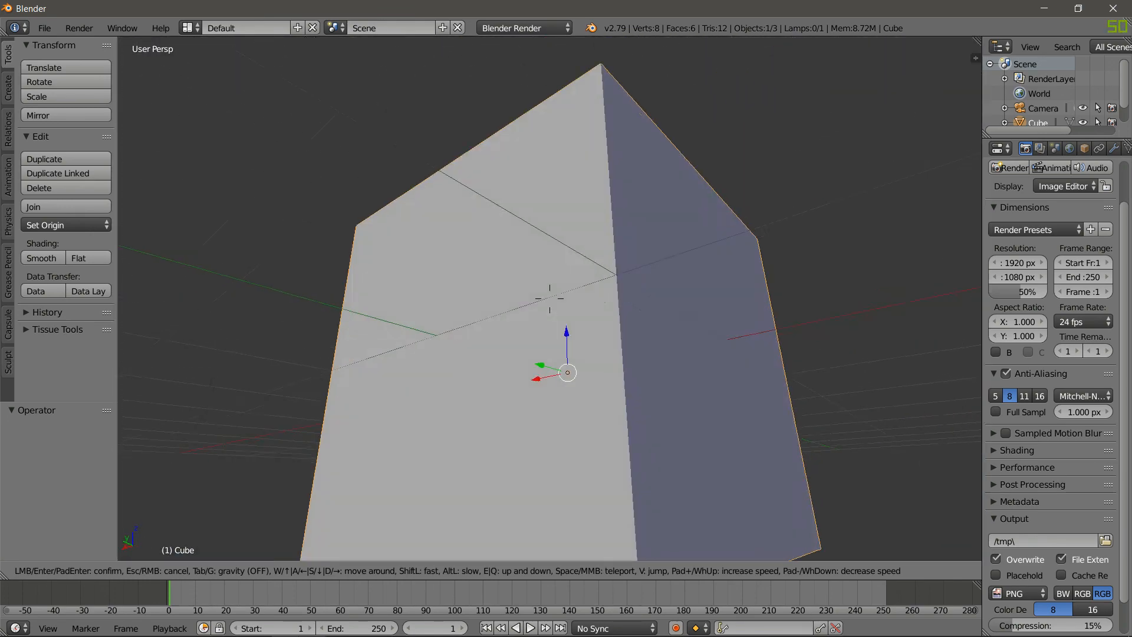
pyautogui.press('w')
pyautogui.press('s')
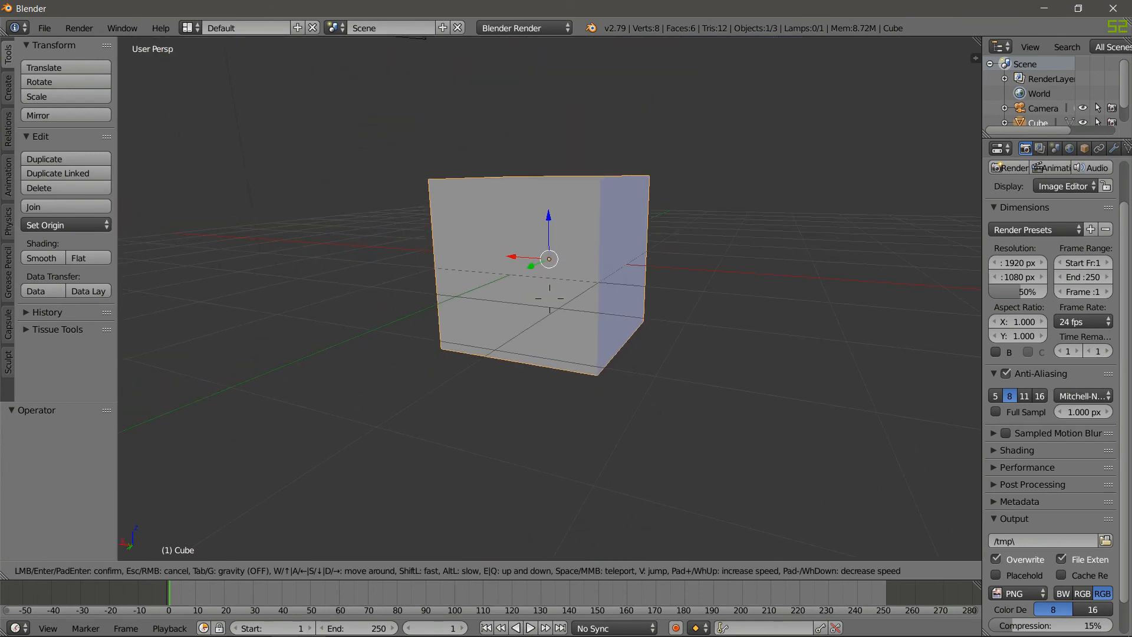
pyautogui.press('w')
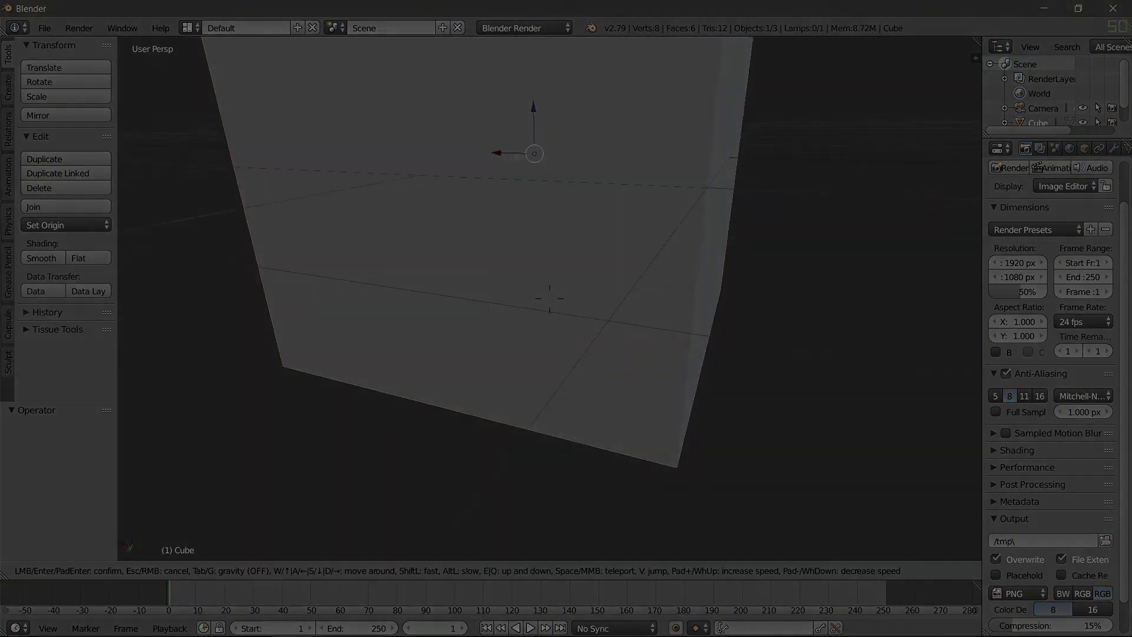
pyautogui.click(550, 299)
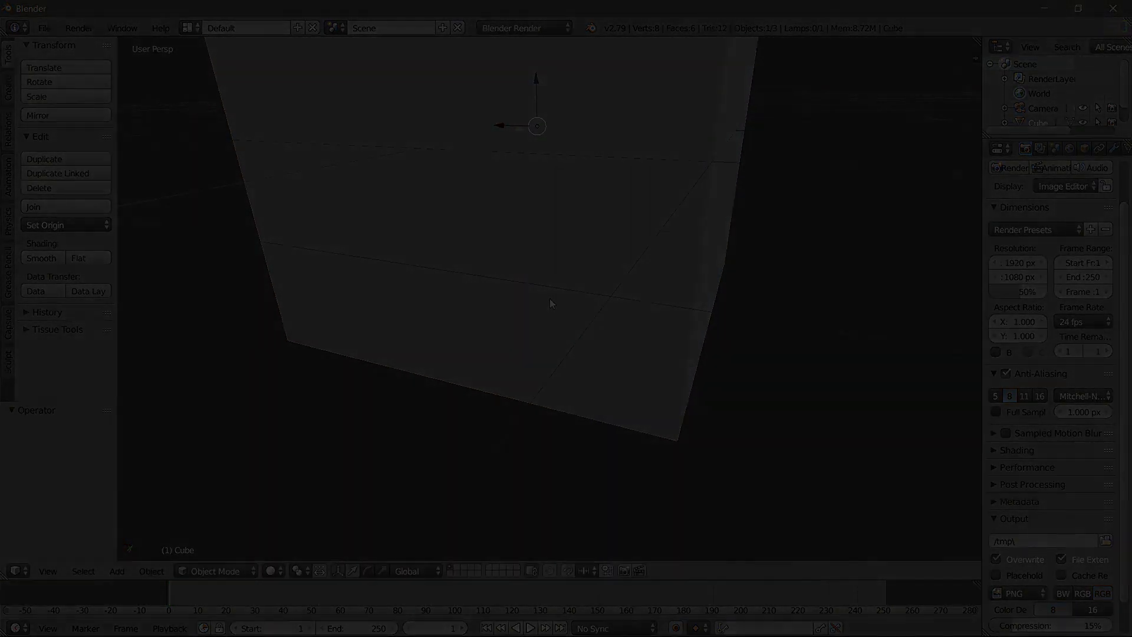